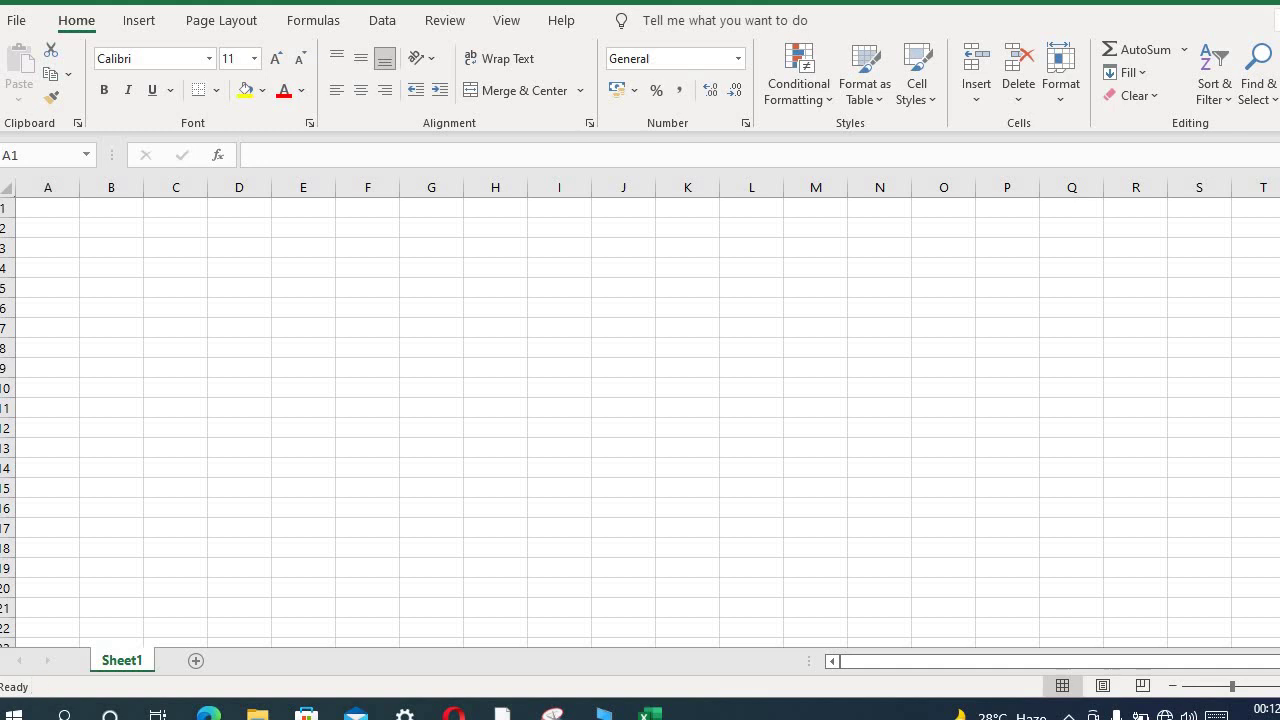
Step: Type FLOURISH INTERNATIONAL SCHOOL into A1 and RESULT BROAD SHEET into A2 below it
click(58, 210)
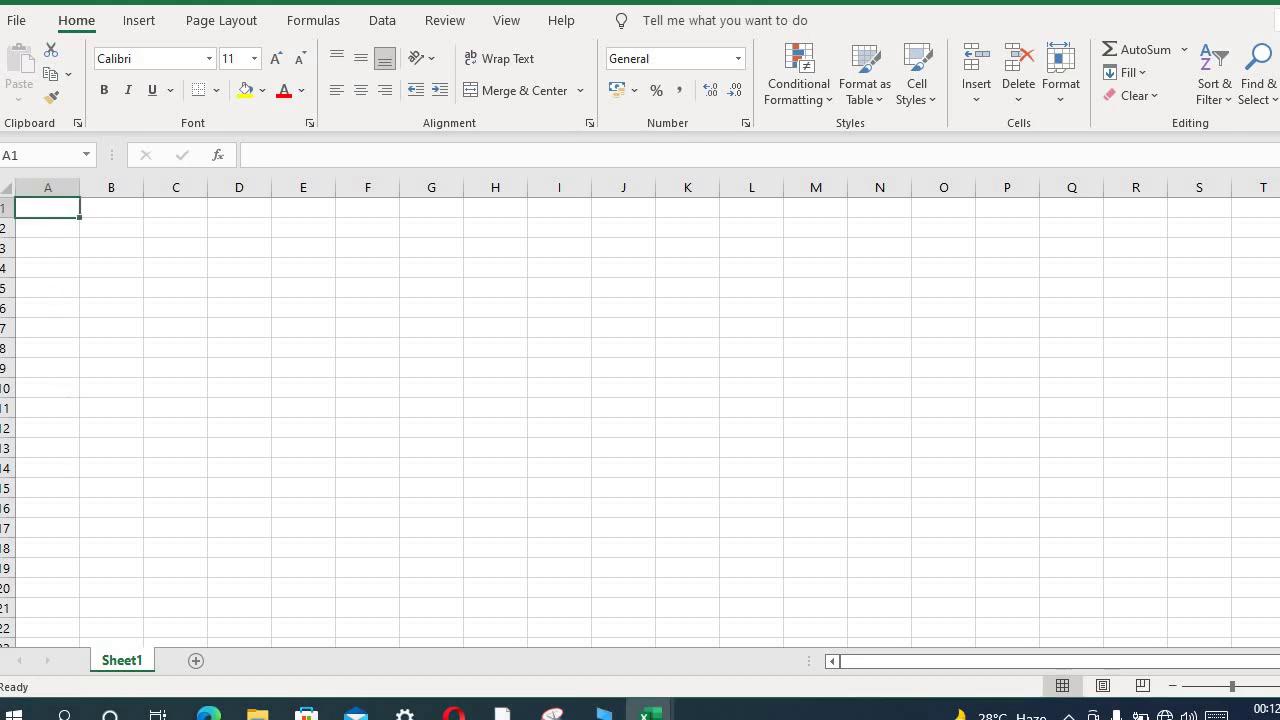
text(FLOURISH INTER)
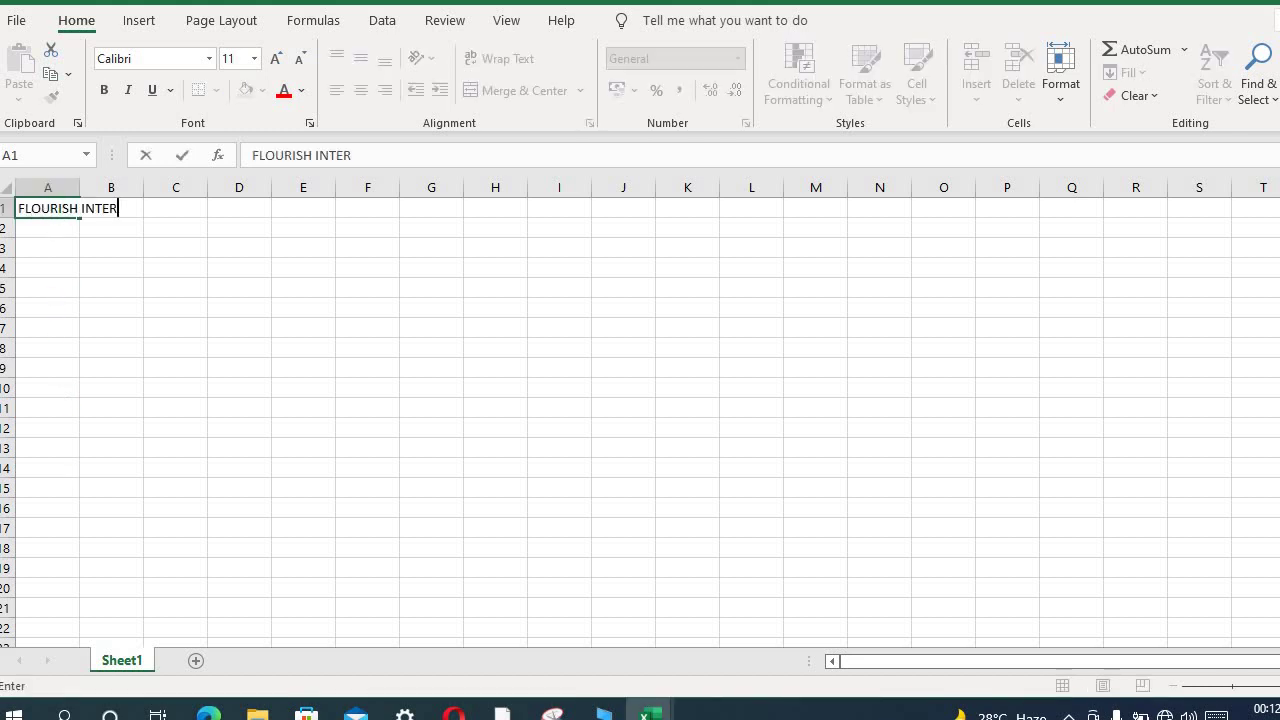
text(NATION)
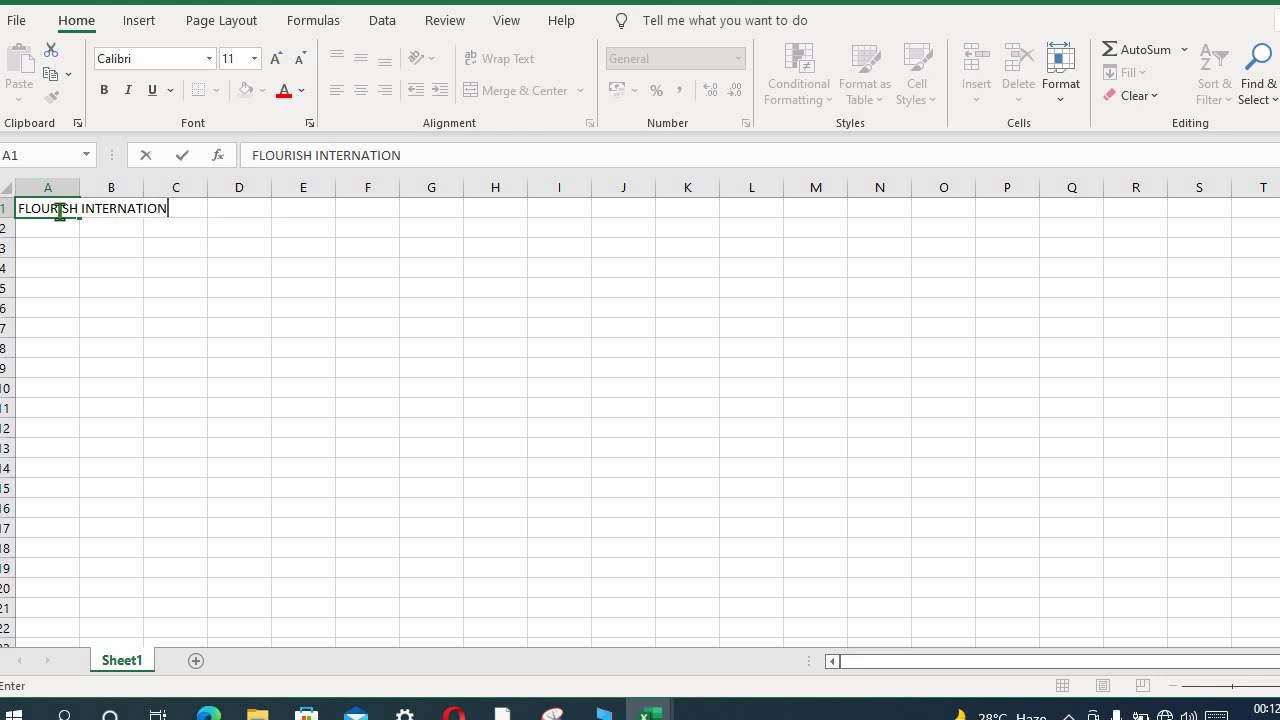
text(AL SCHOOL)
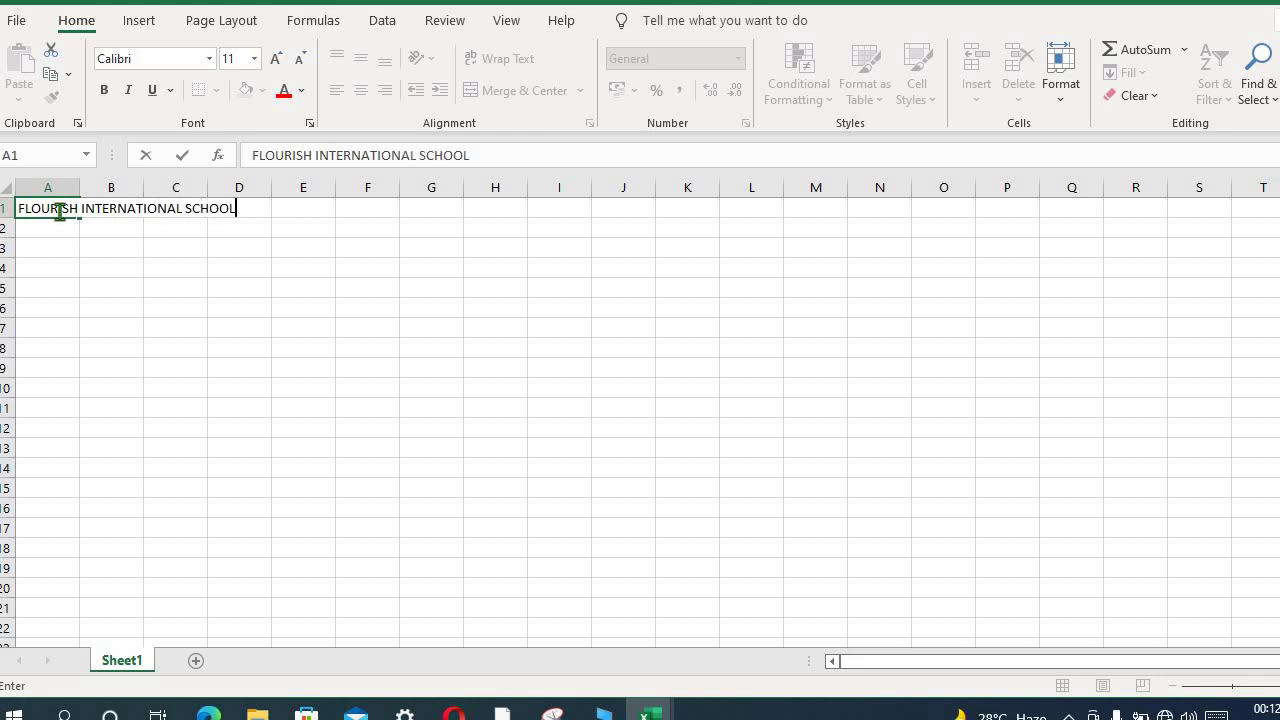
key(Return)
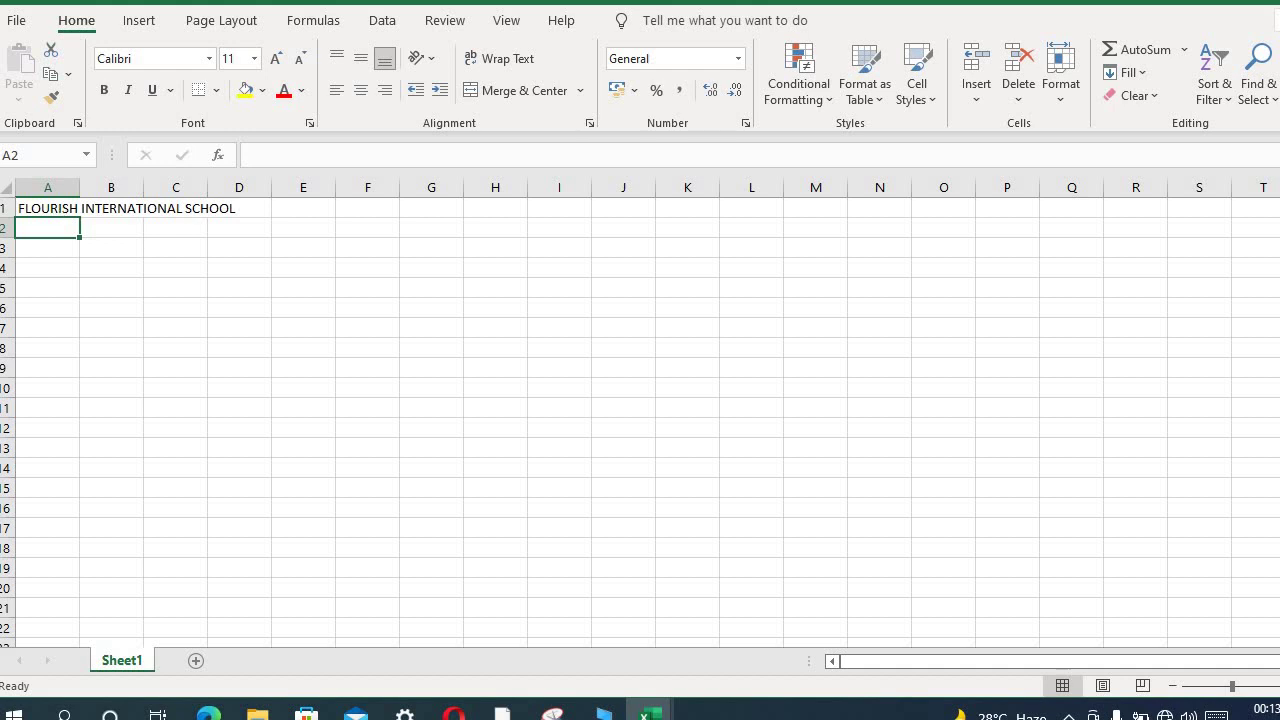
text(RESULT BROAD S)
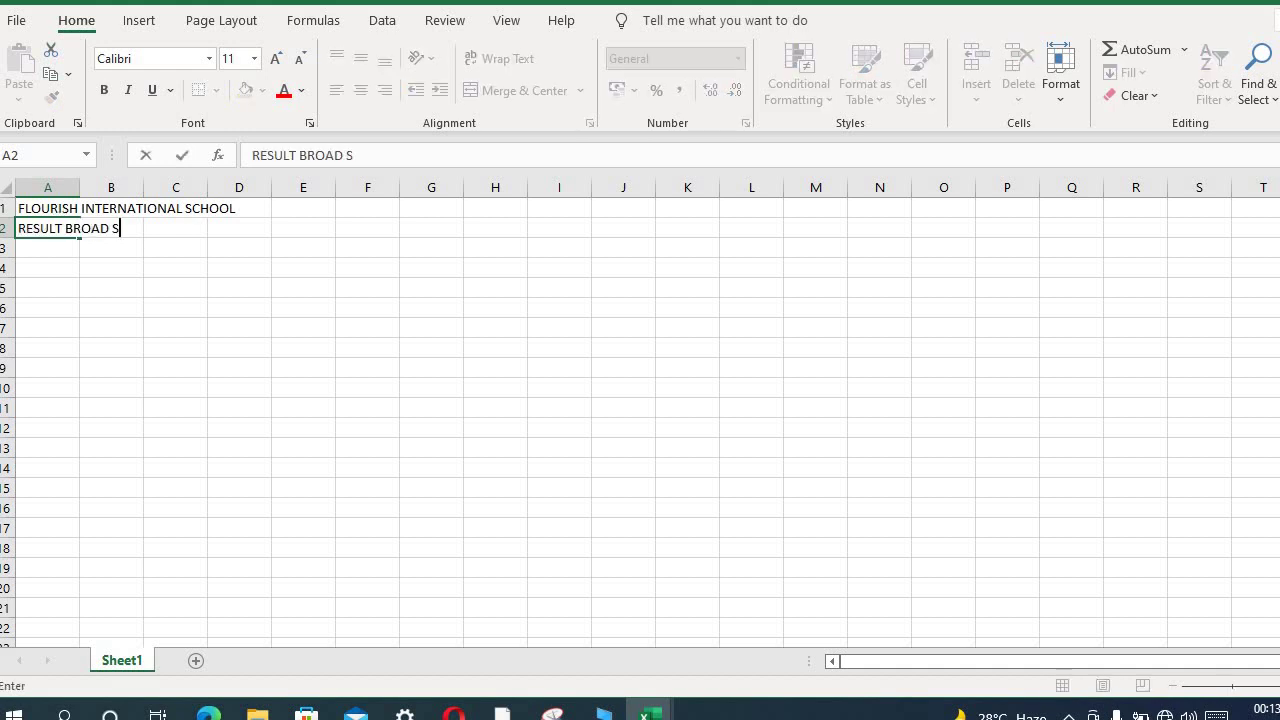
text(HEET)
key(Return)
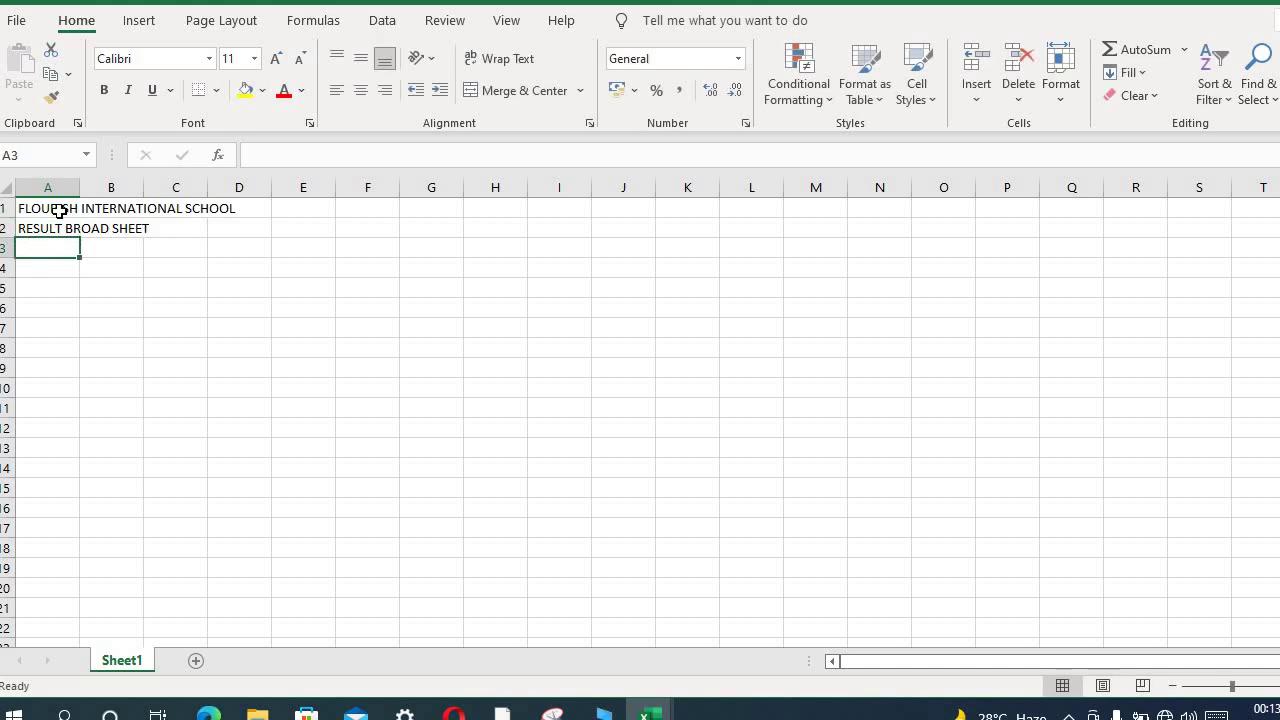
Step: Merge and centre A3:A5, B3:B5 and C3:C5 into tall single cells
key(shift+Down)
key(shift+Down)
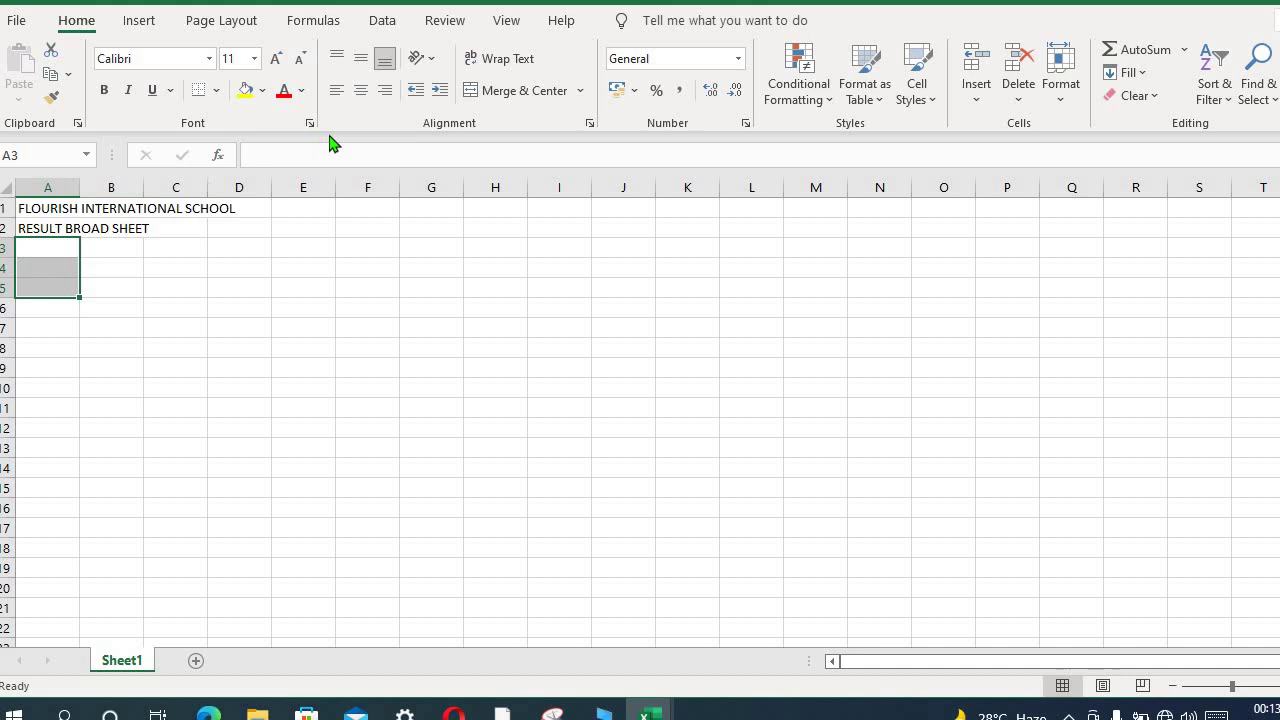
click(518, 97)
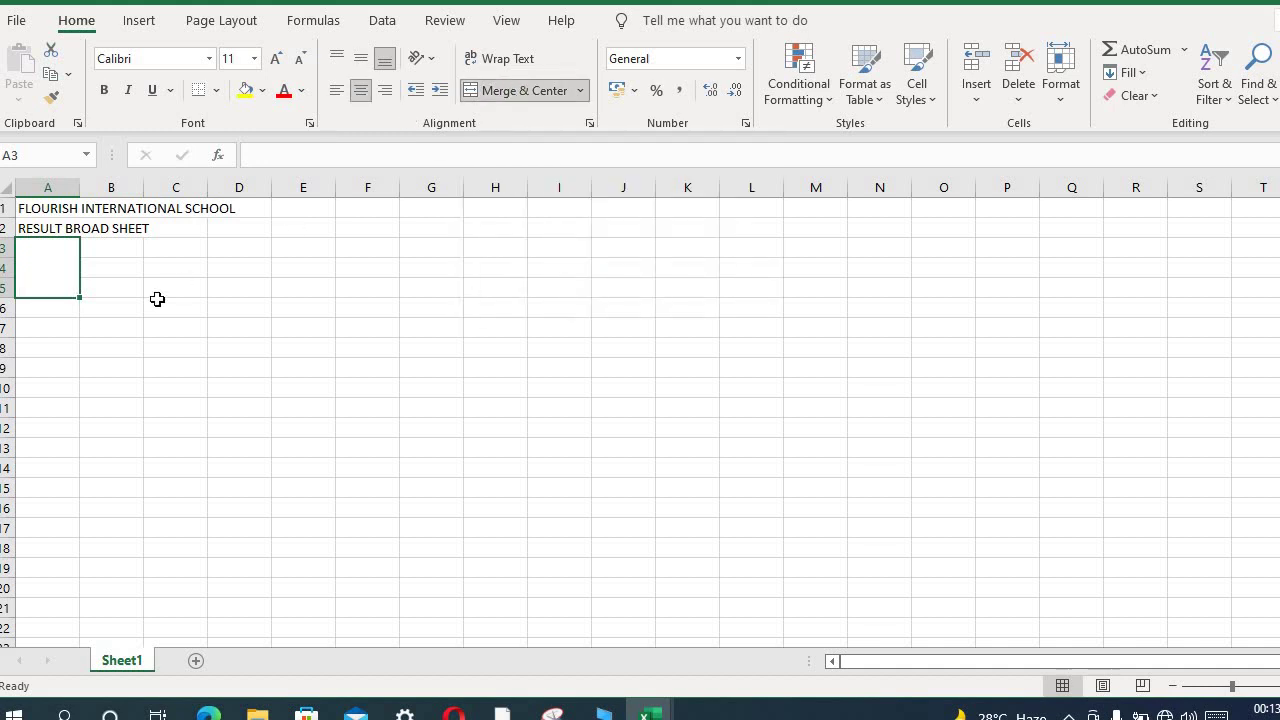
key(Right)
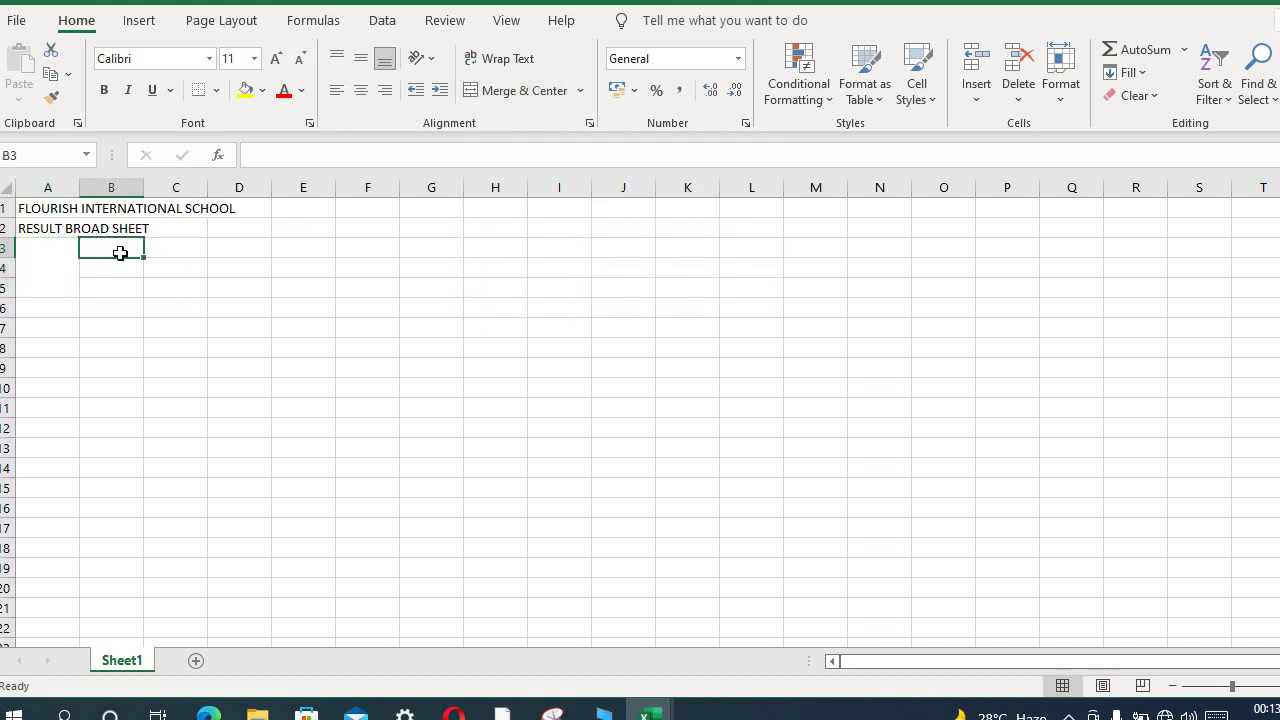
drag(119, 253, 115, 290)
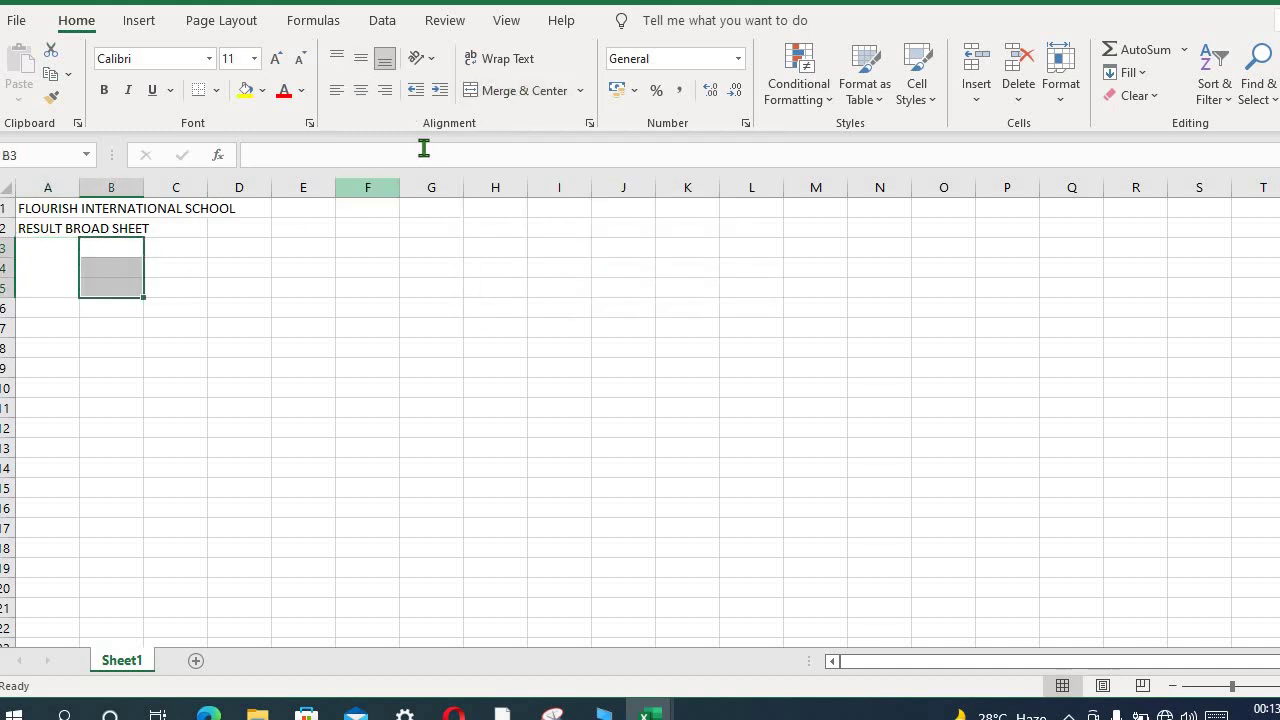
click(516, 94)
click(179, 252)
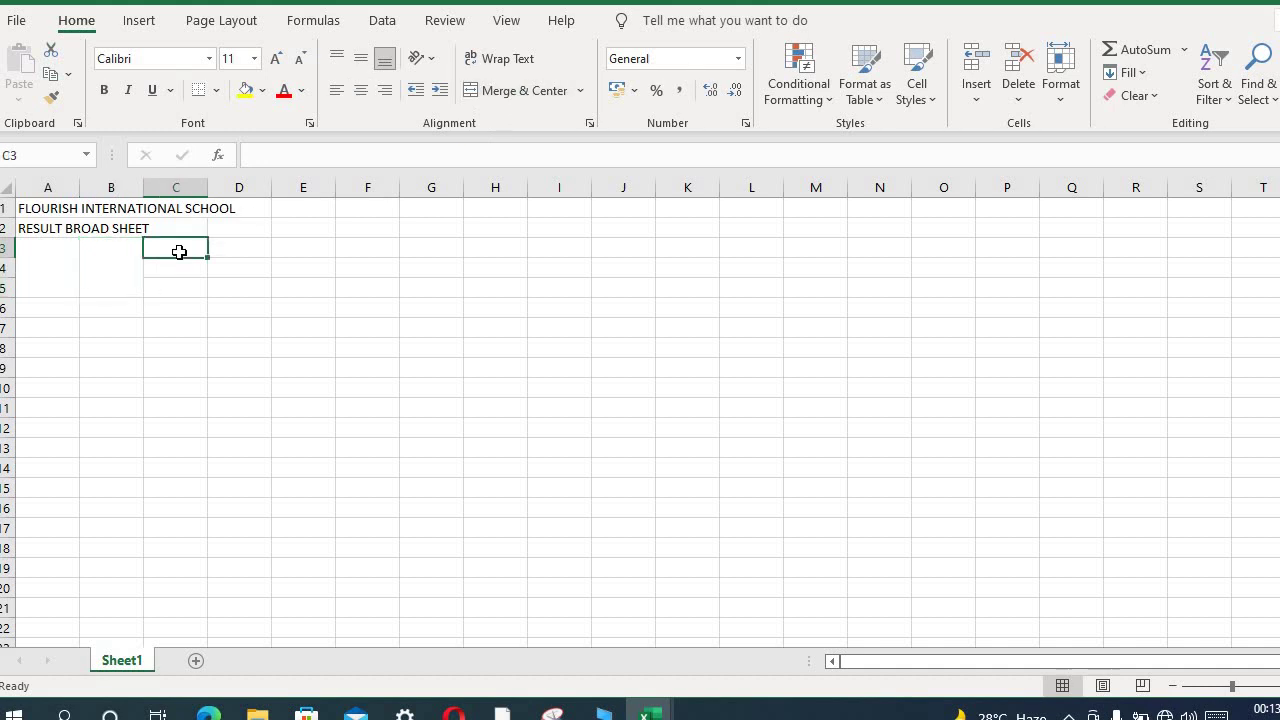
key(shift+Down)
key(shift+Down)
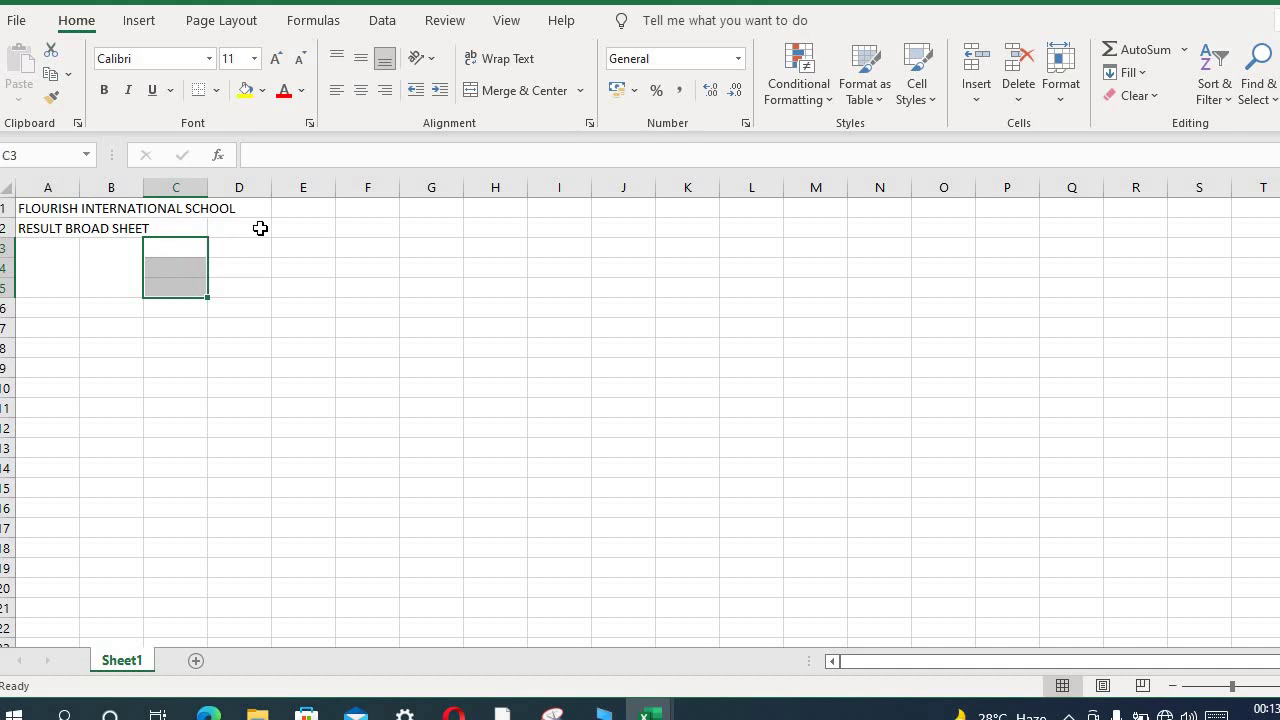
click(519, 92)
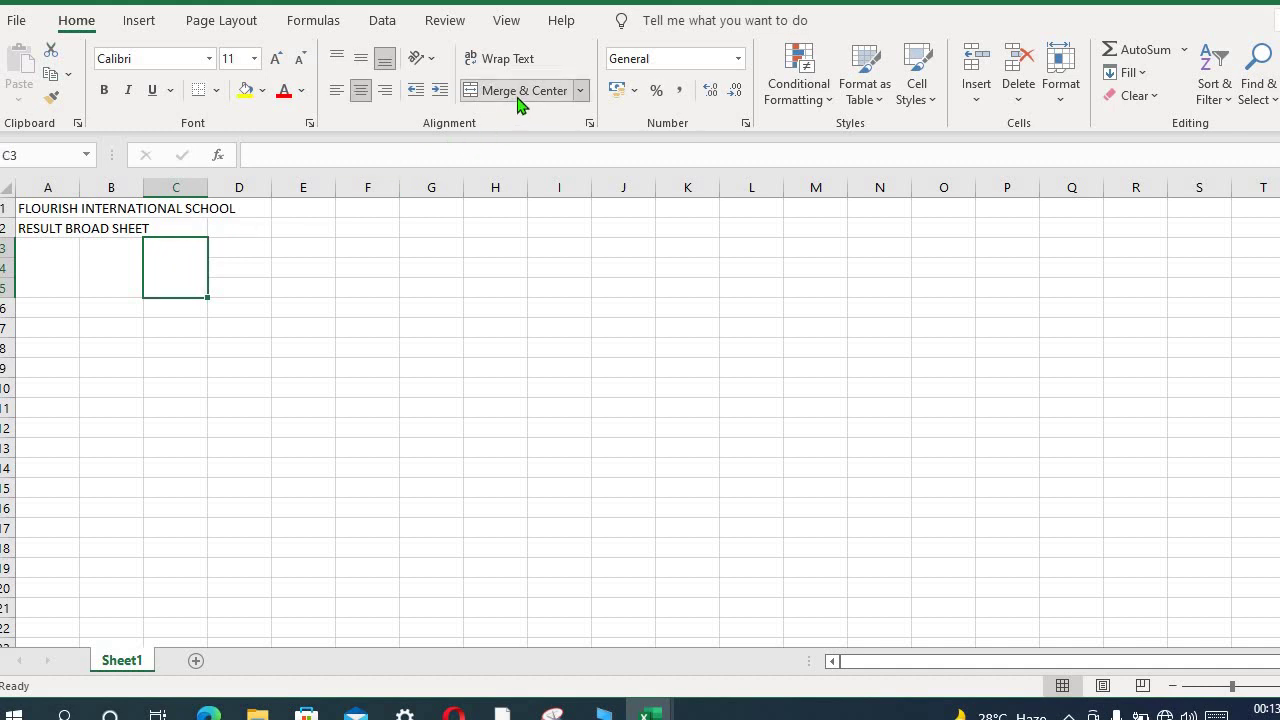
Step: Label the merged cells S/NO, NAMES OF STUDENT and REG. NO
key(Left)
key(Left)
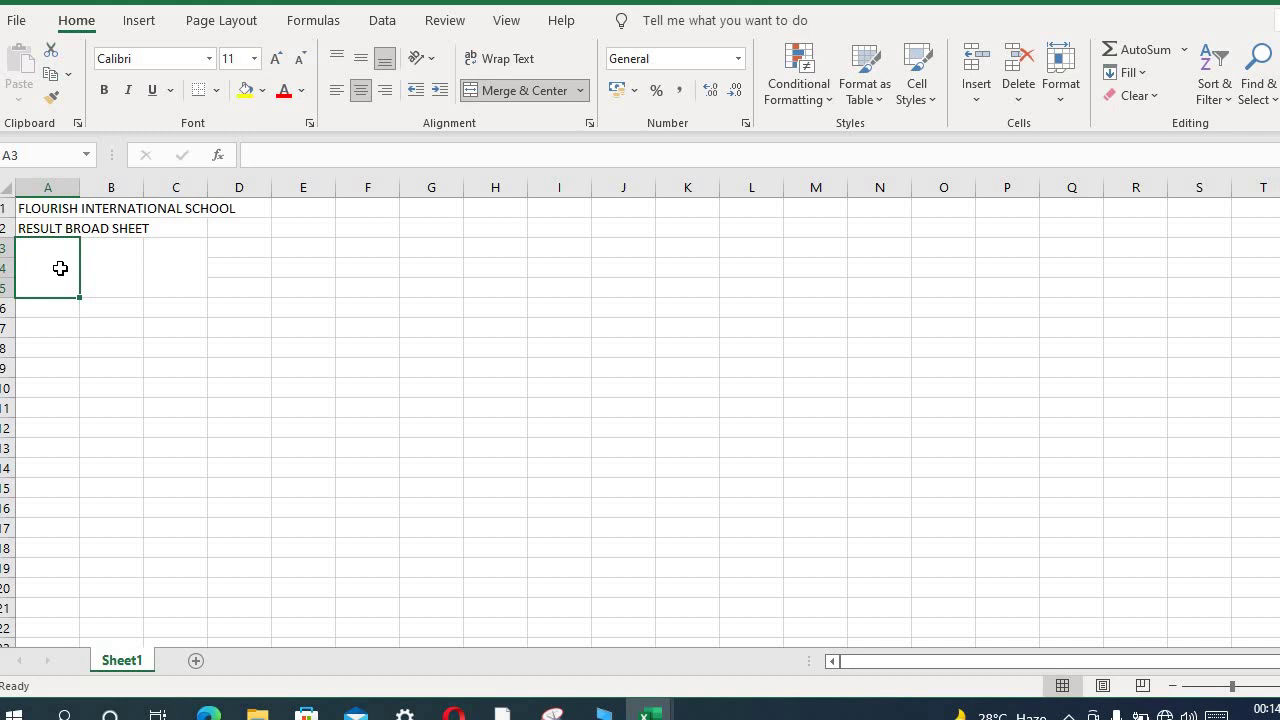
text(S/NO)
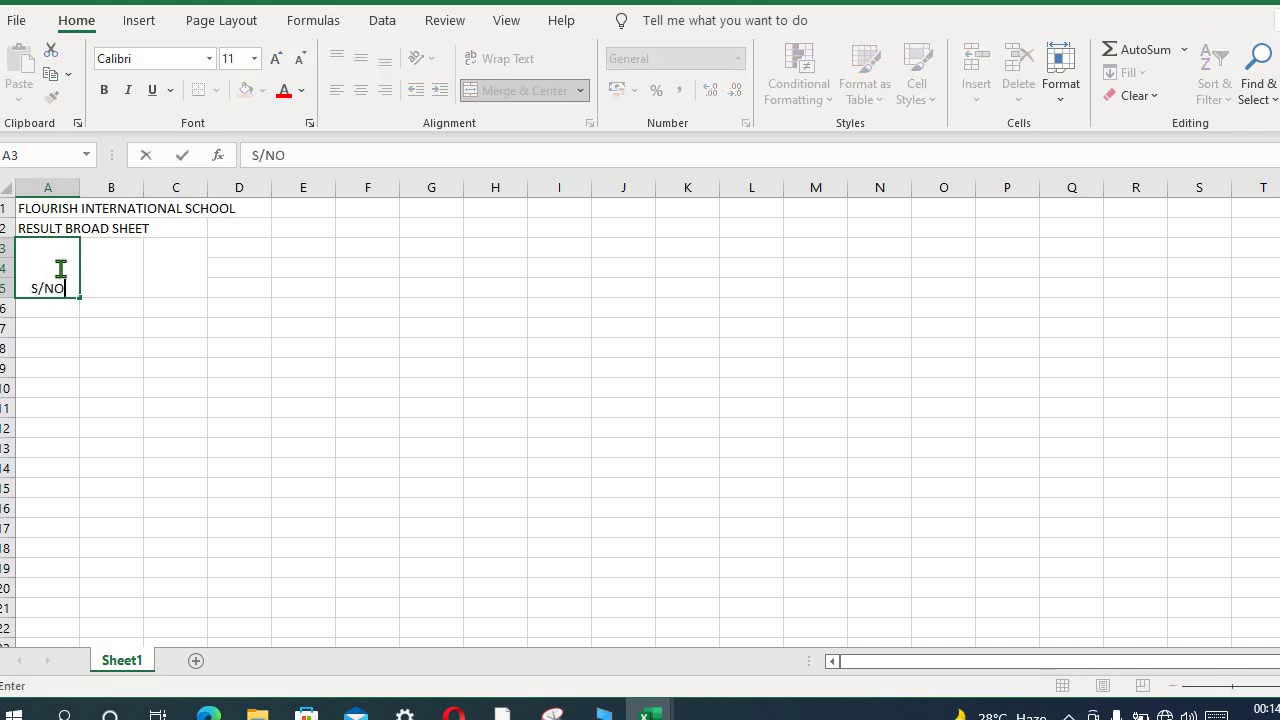
key(Tab)
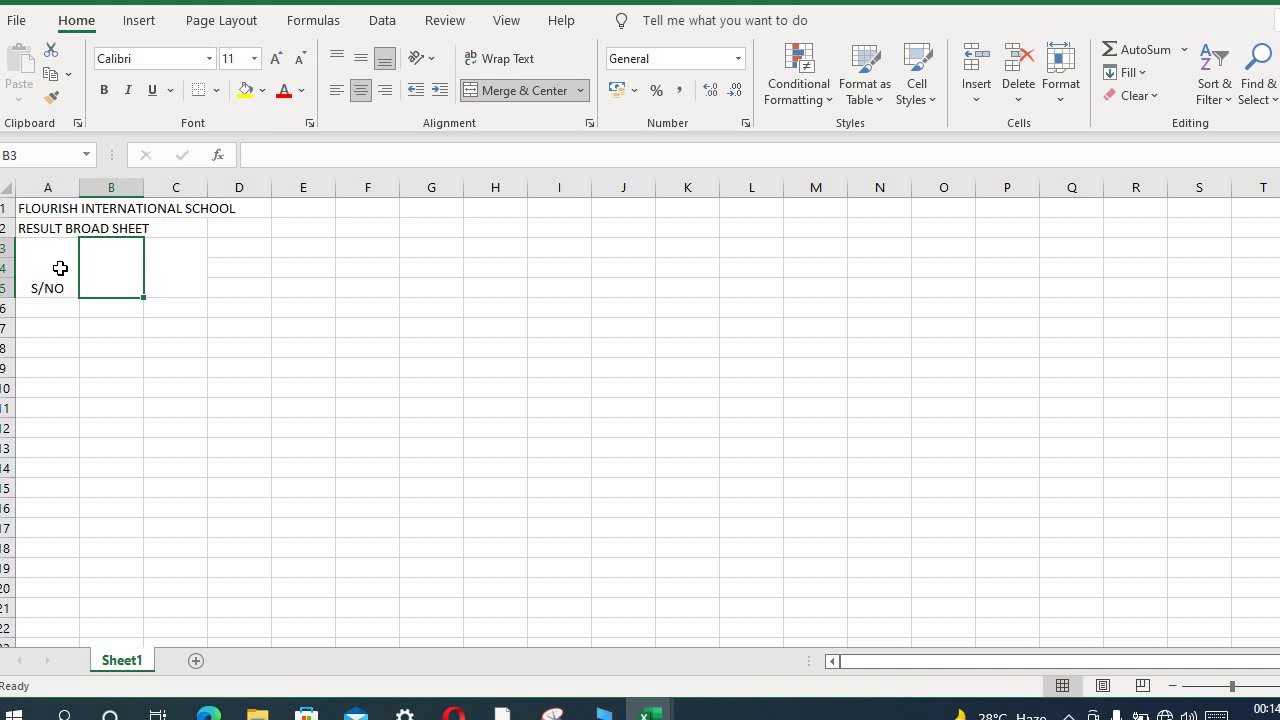
text(NAMES OF STUDENT)
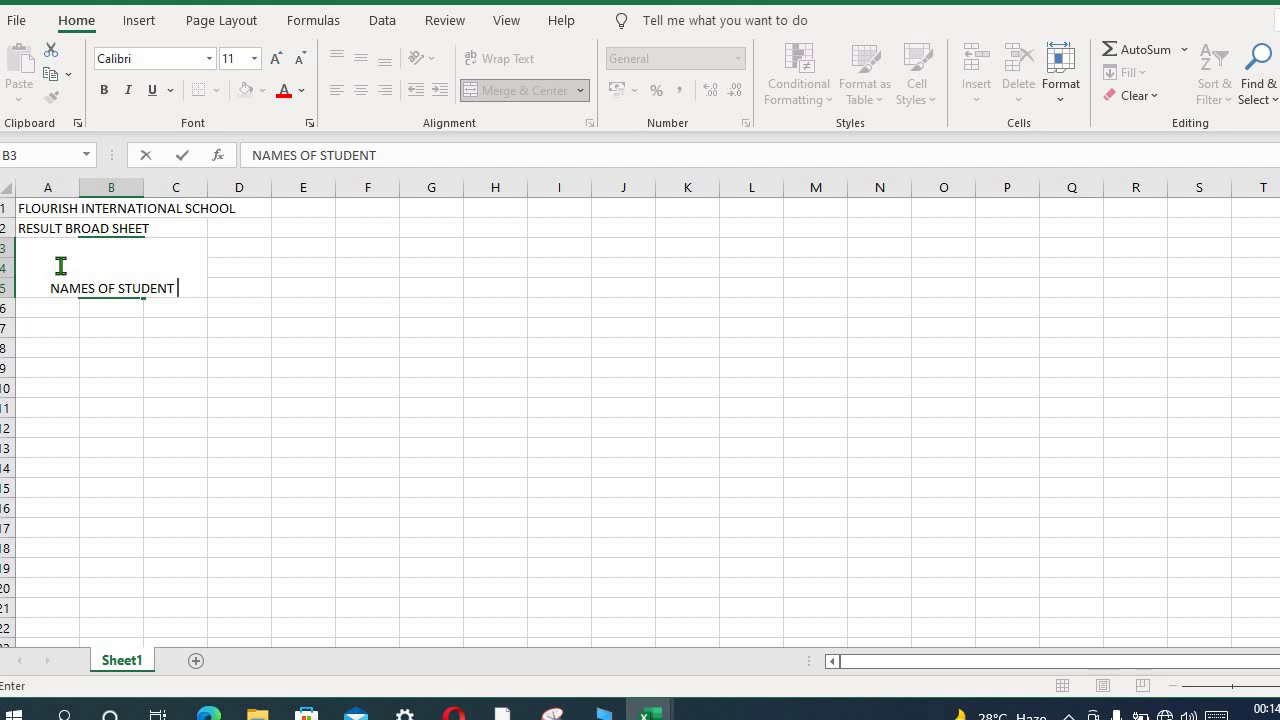
key(Tab)
text(R)
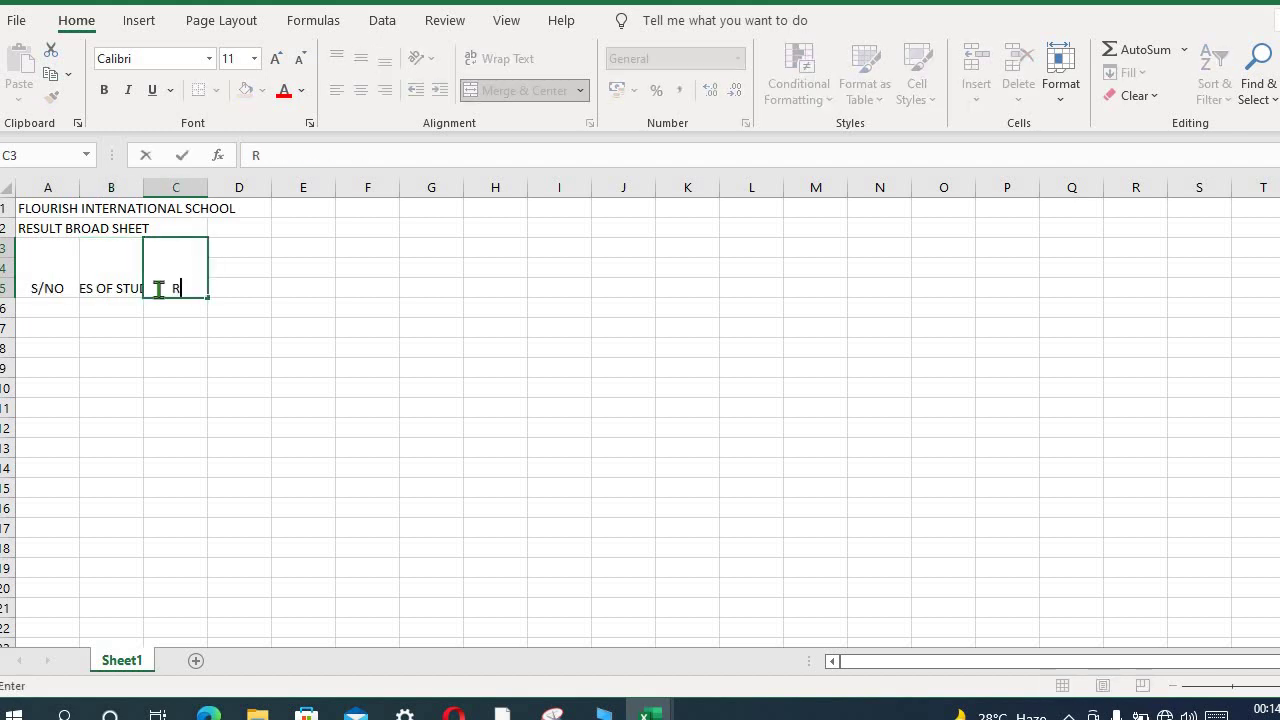
text(EG. NO)
Step: Merge the two-row header blocks D4:E5 through N4:O5
drag(240, 268, 300, 288)
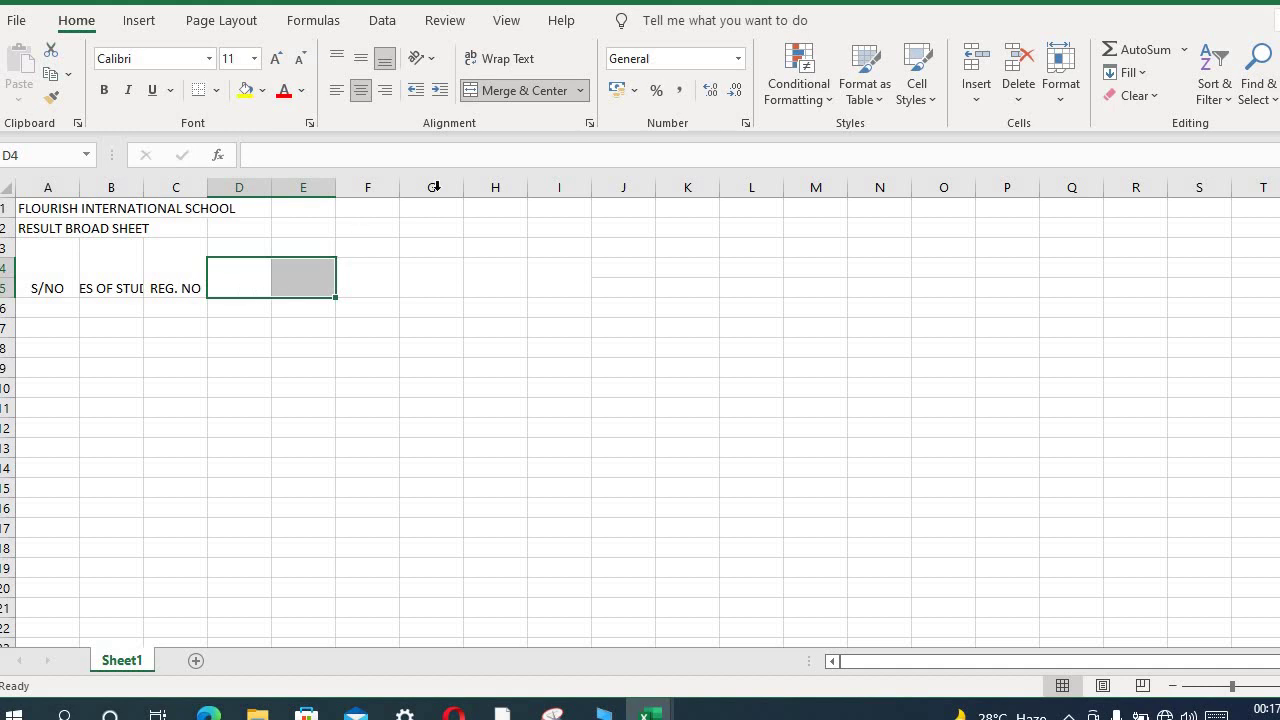
click(522, 93)
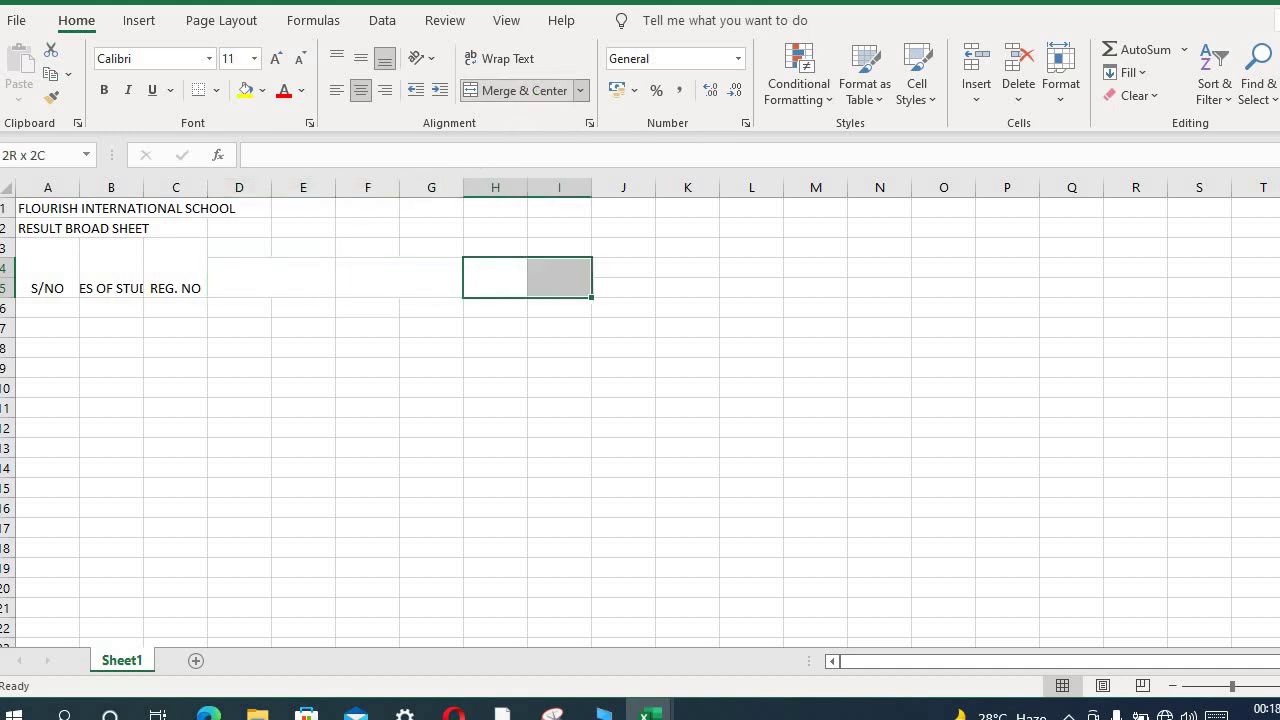
click(538, 91)
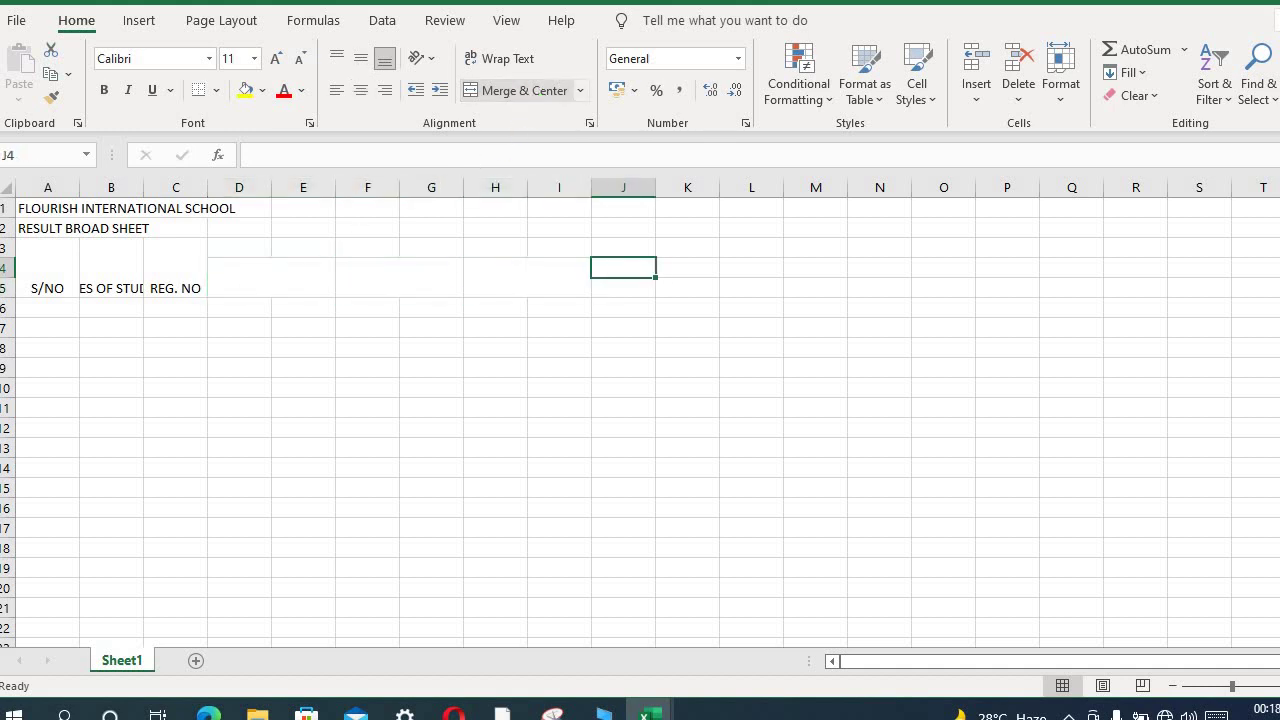
drag(623, 268, 752, 288)
click(522, 90)
click(752, 268)
click(522, 90)
click(879, 268)
drag(752, 288, 943, 288)
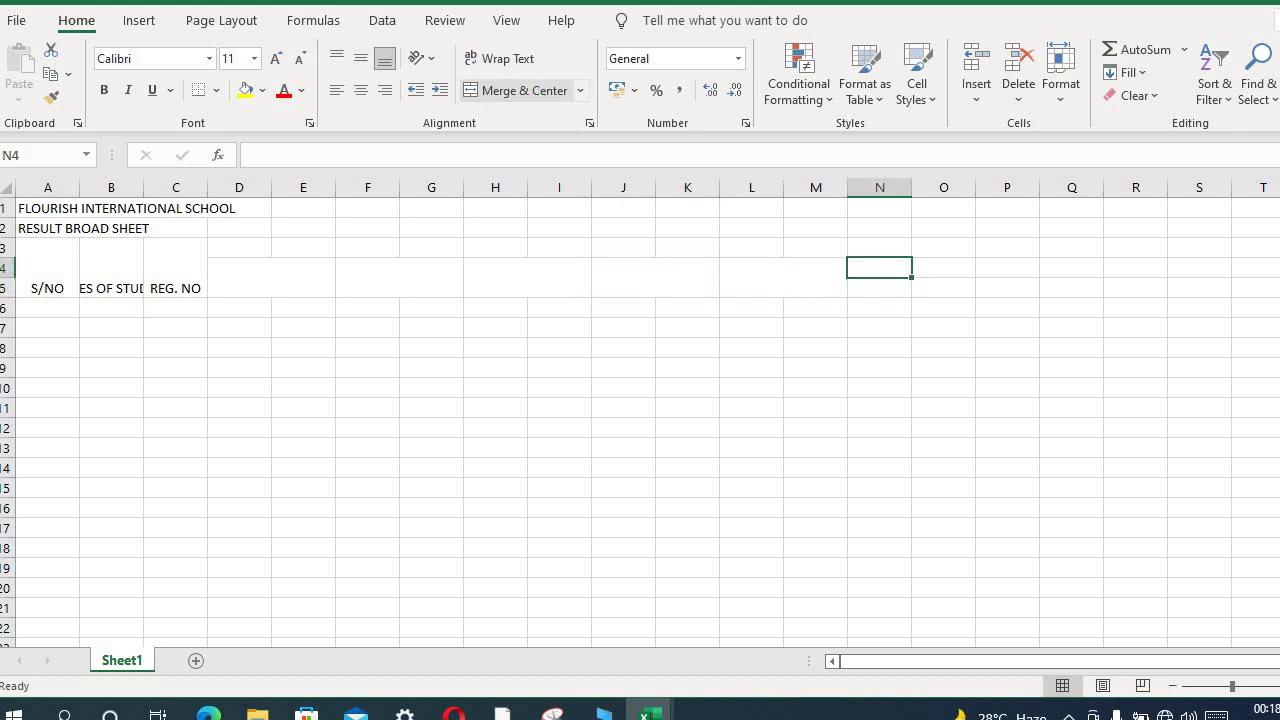
click(540, 91)
Step: Merge the remaining header blocks P4:P5, Q4:Q5, R4:R5 and S4:S5
click(1007, 268)
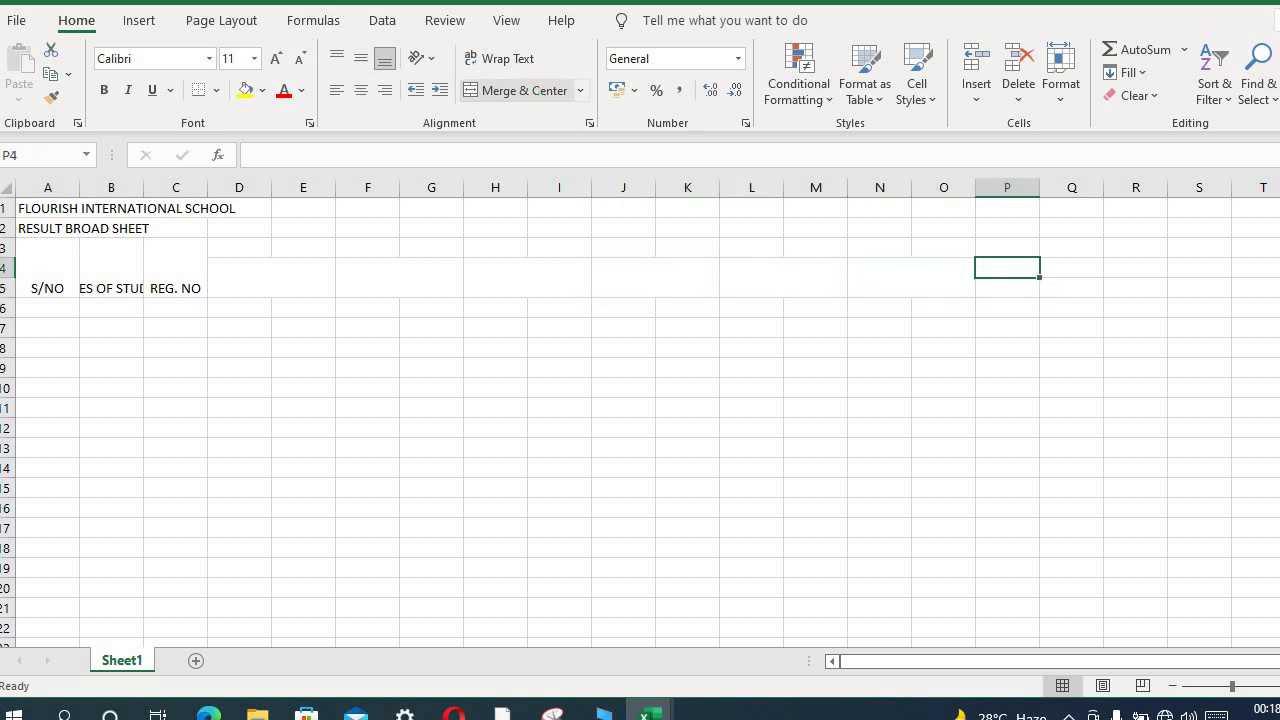
key(shift+Down)
click(545, 91)
key(Right)
key(shift+Down)
key(Right)
key(shift+Down)
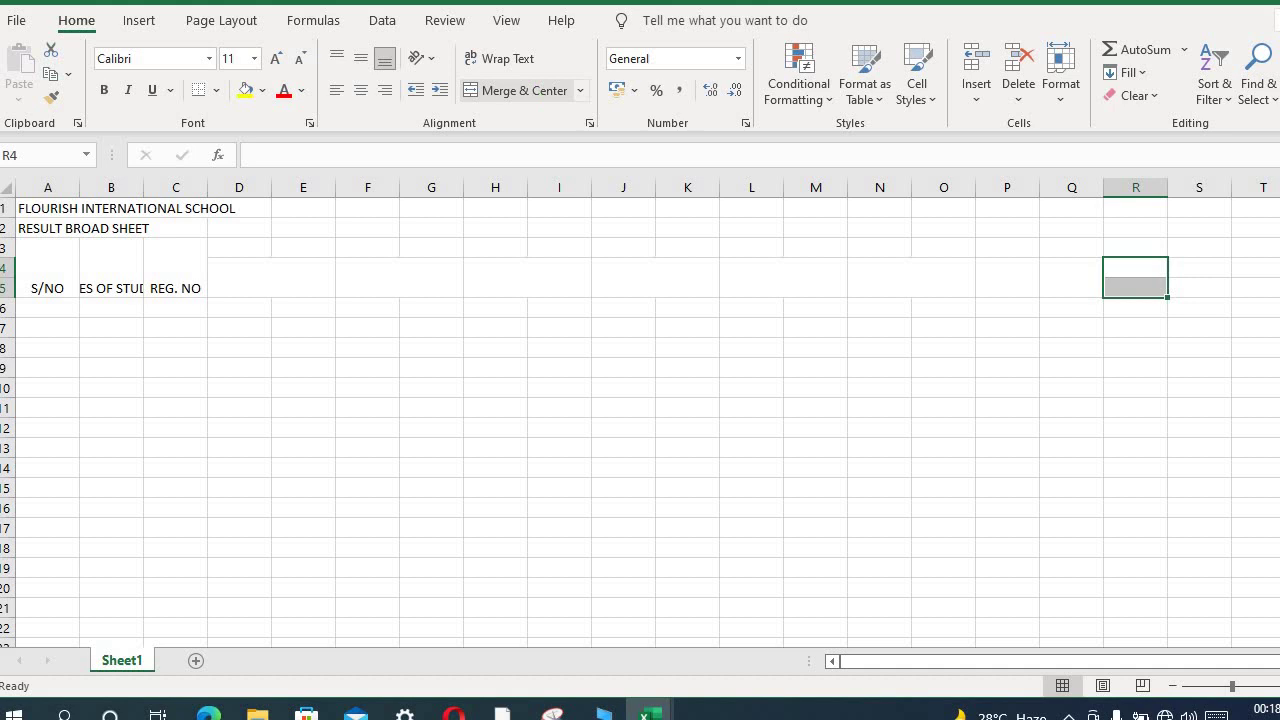
click(540, 91)
key(Right)
key(shift+Down)
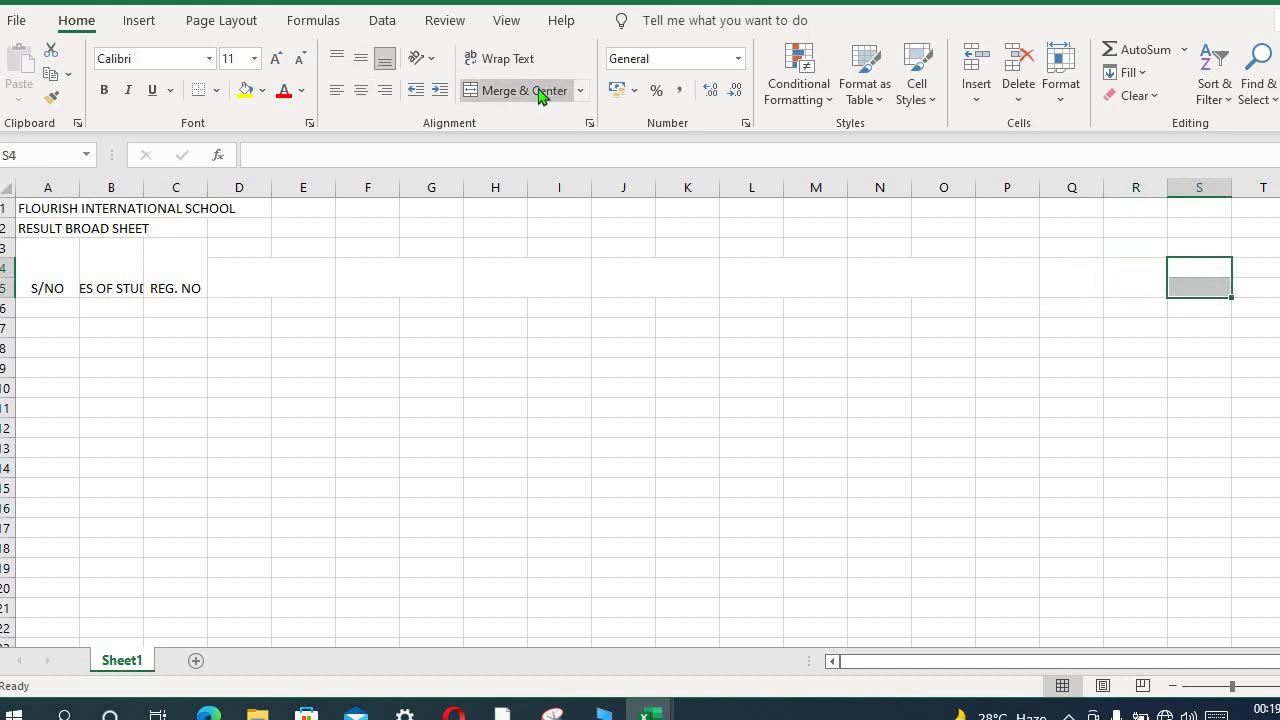
click(540, 91)
Step: Enter subject headings ENGLISH, MATHEMATICS, CHEMISTRY, GEOGRAPHY, BIOLOGY and PHYSICS in row 4
click(261, 288)
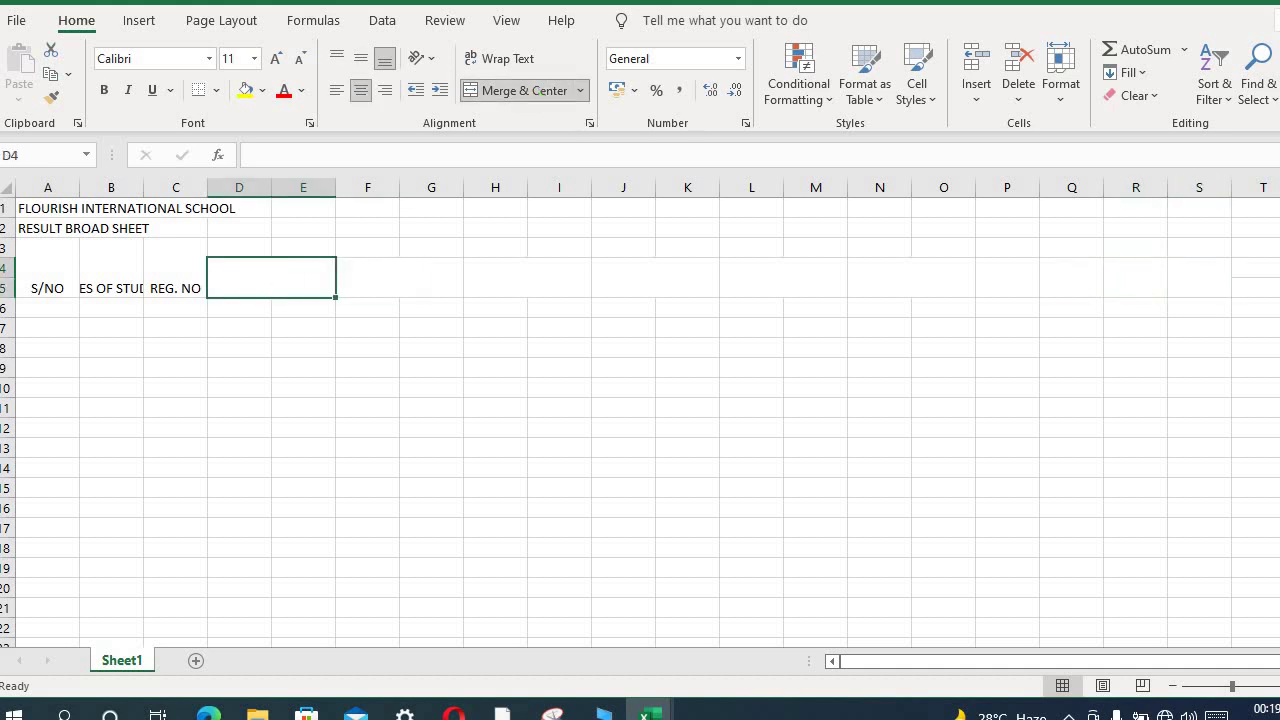
text(EN)
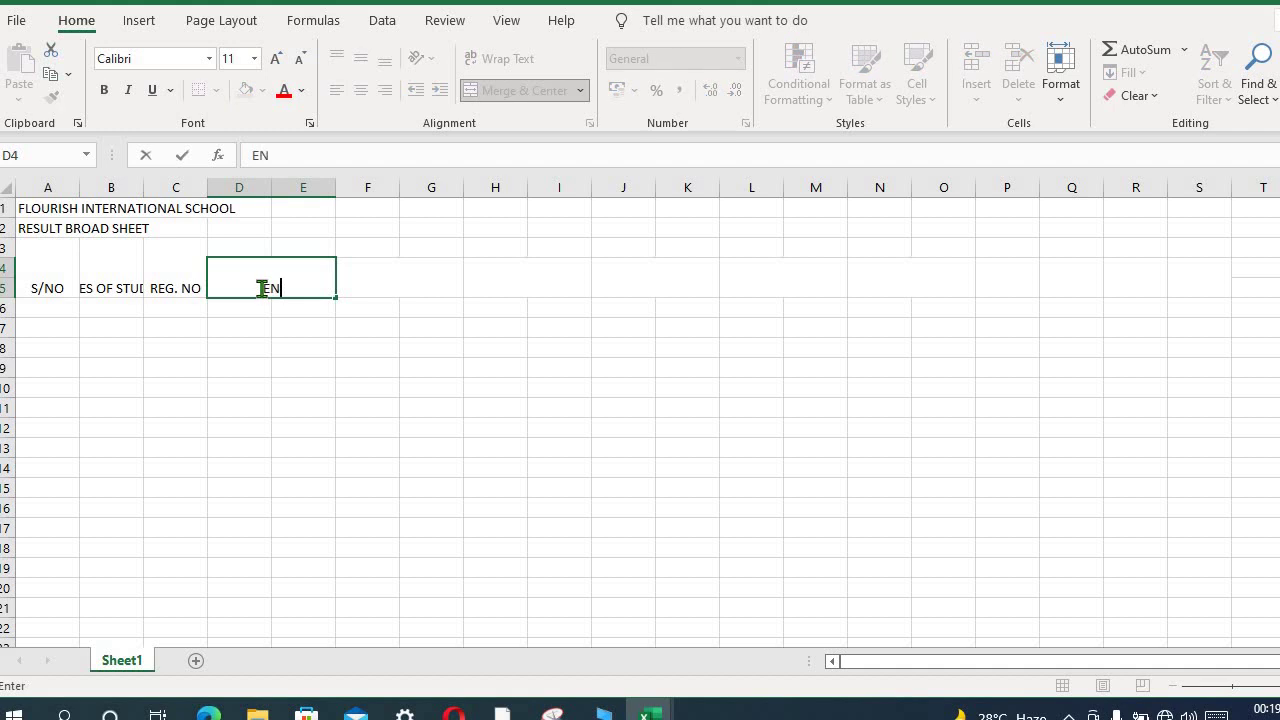
text(GLISH)
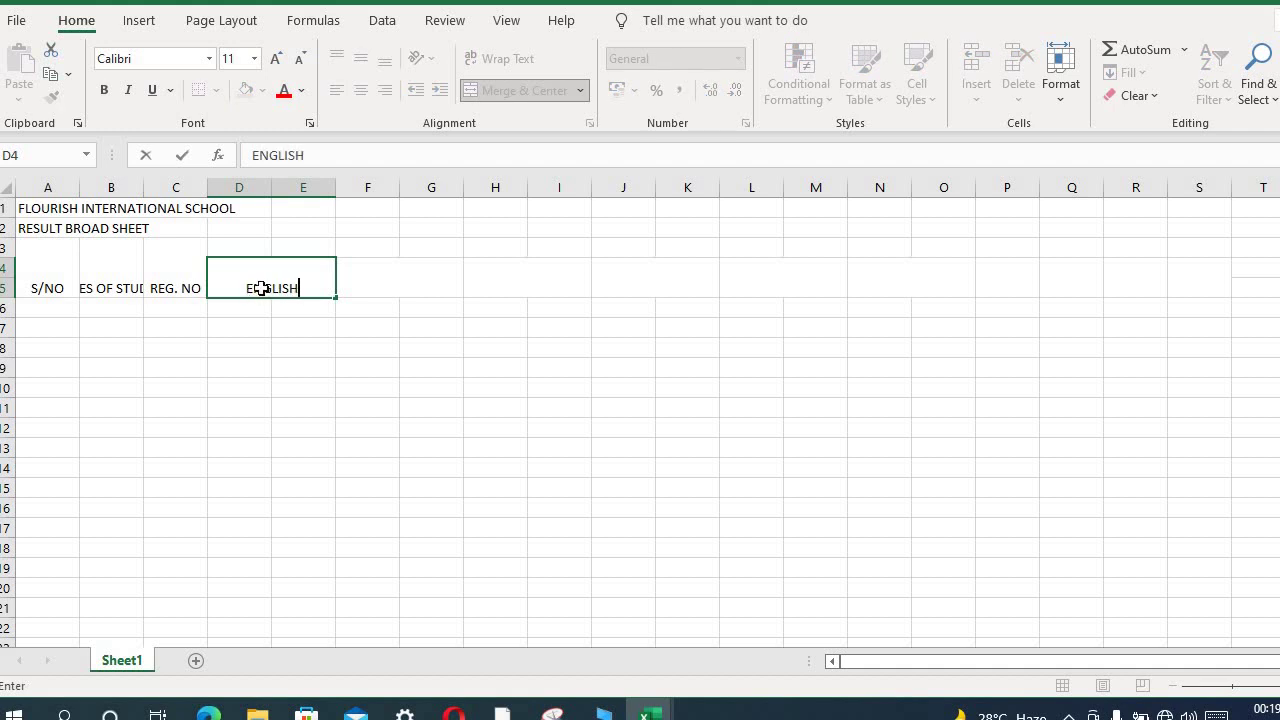
key(Tab)
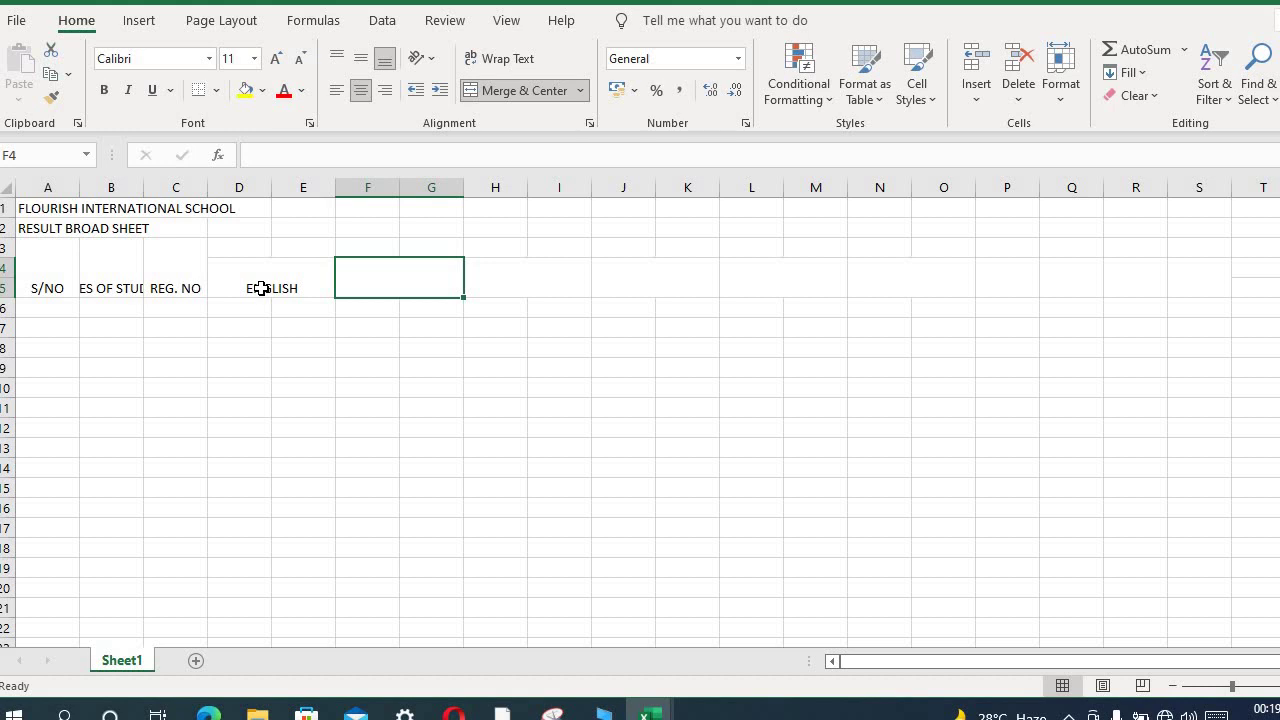
text(MATHEMATICS)
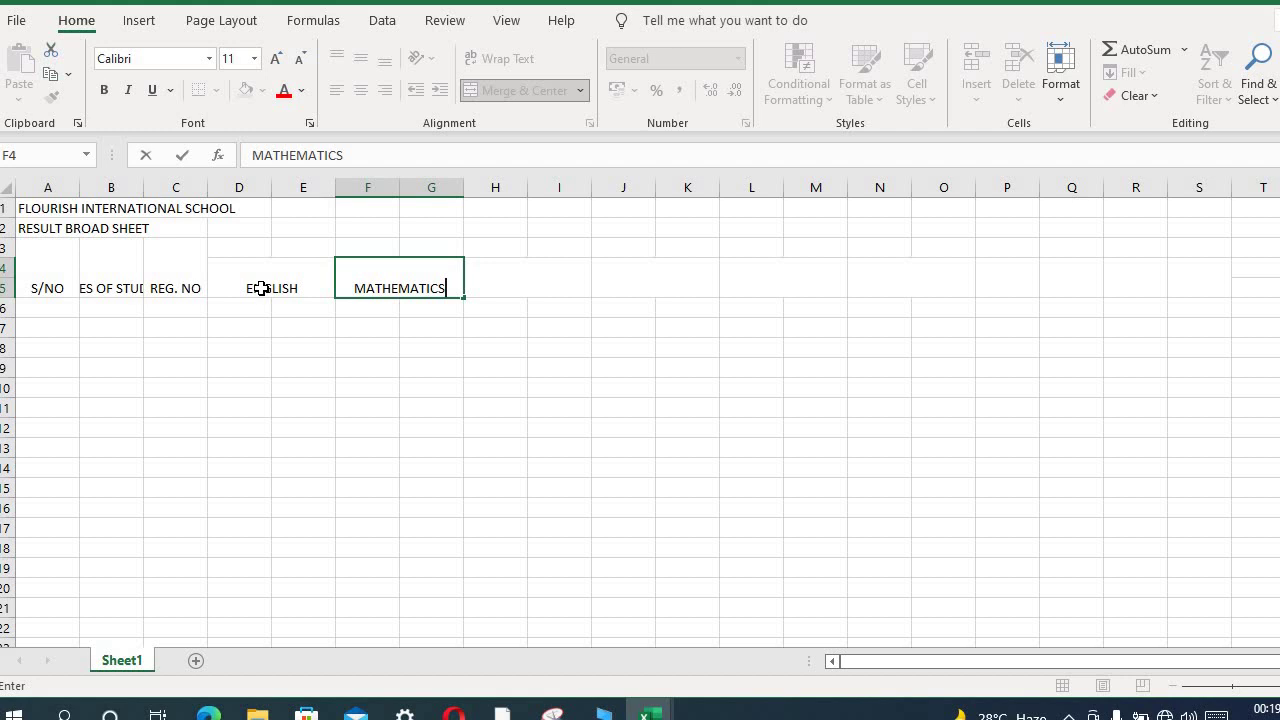
key(Tab)
text(CHEMIST)
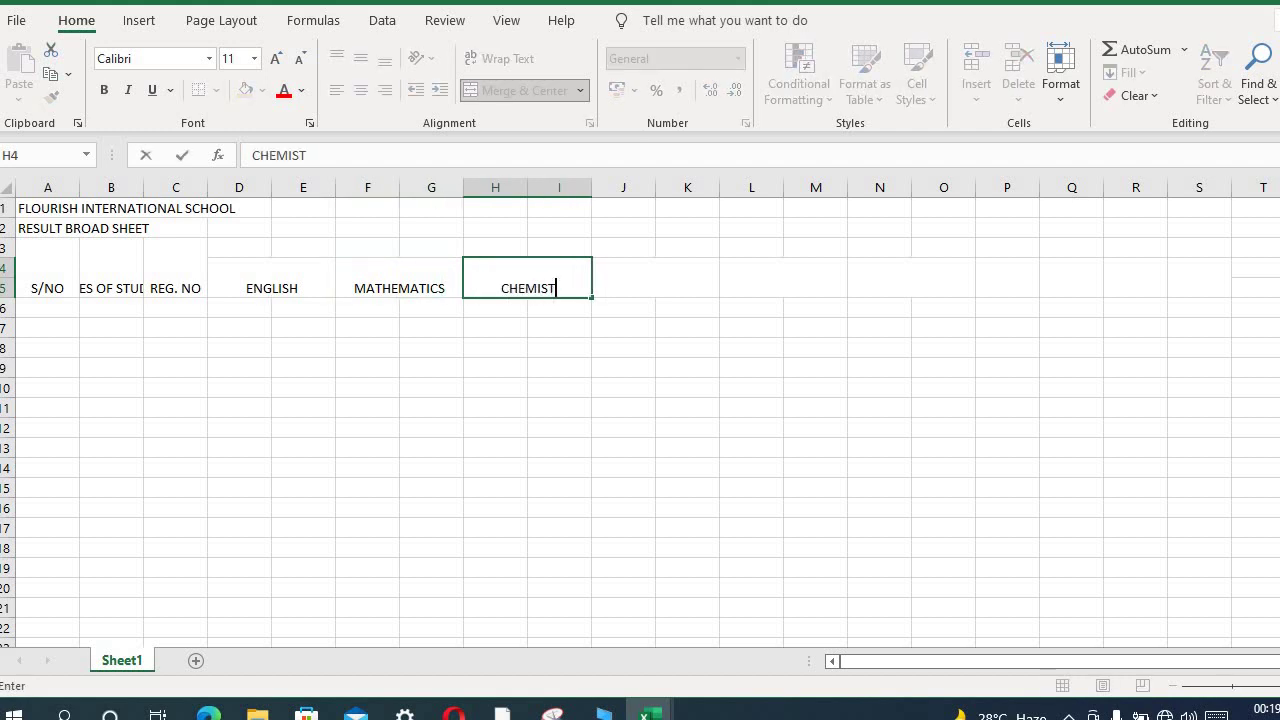
text(RY)
key(Tab)
text(G)
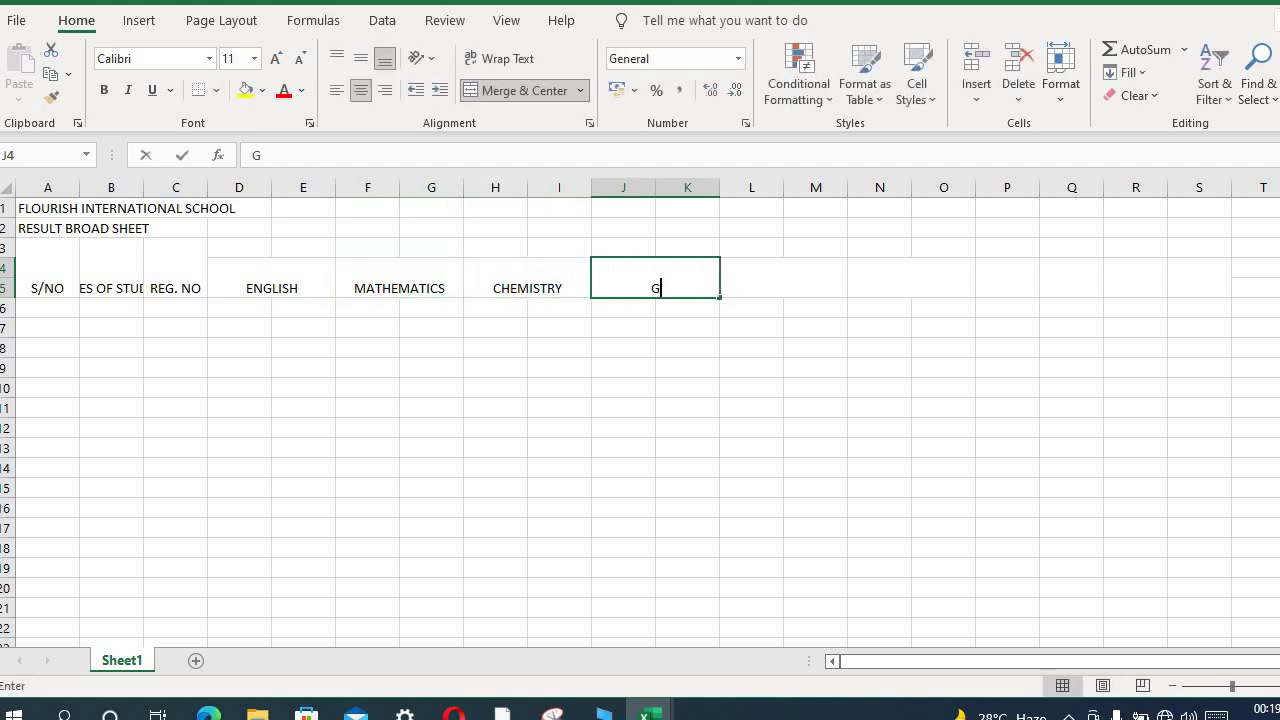
text(EOGRAPHY)
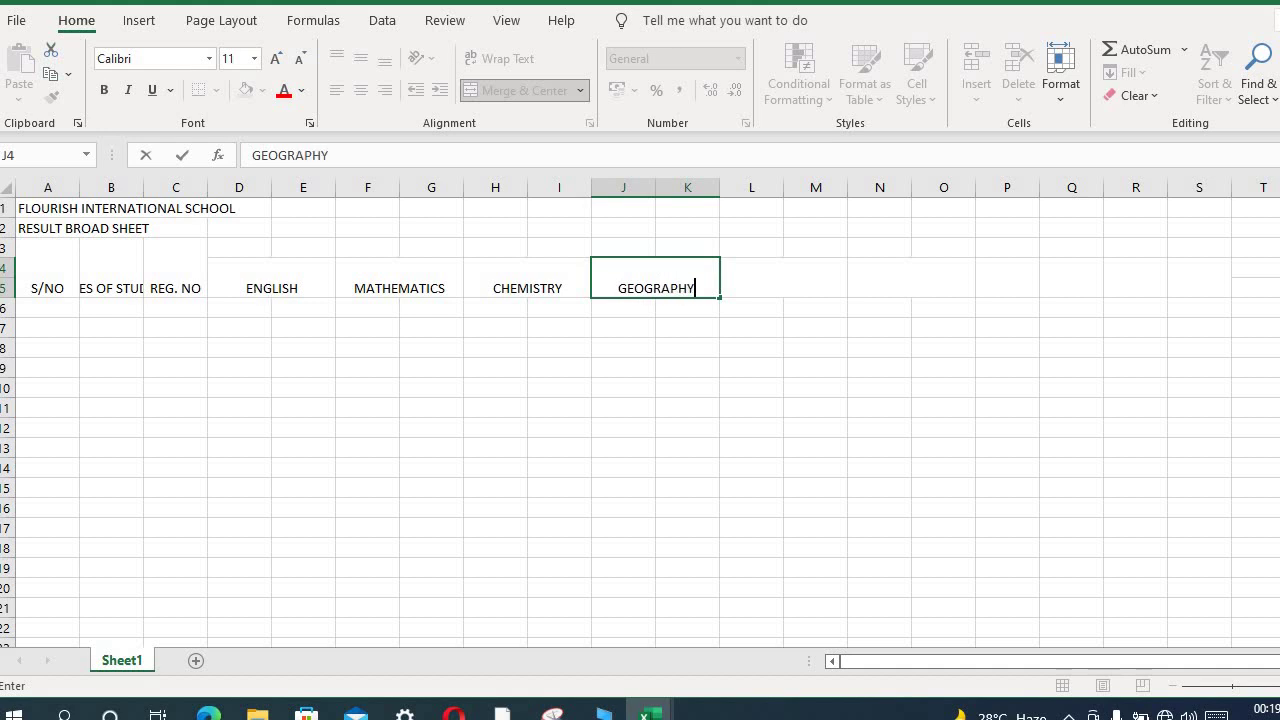
key(Tab)
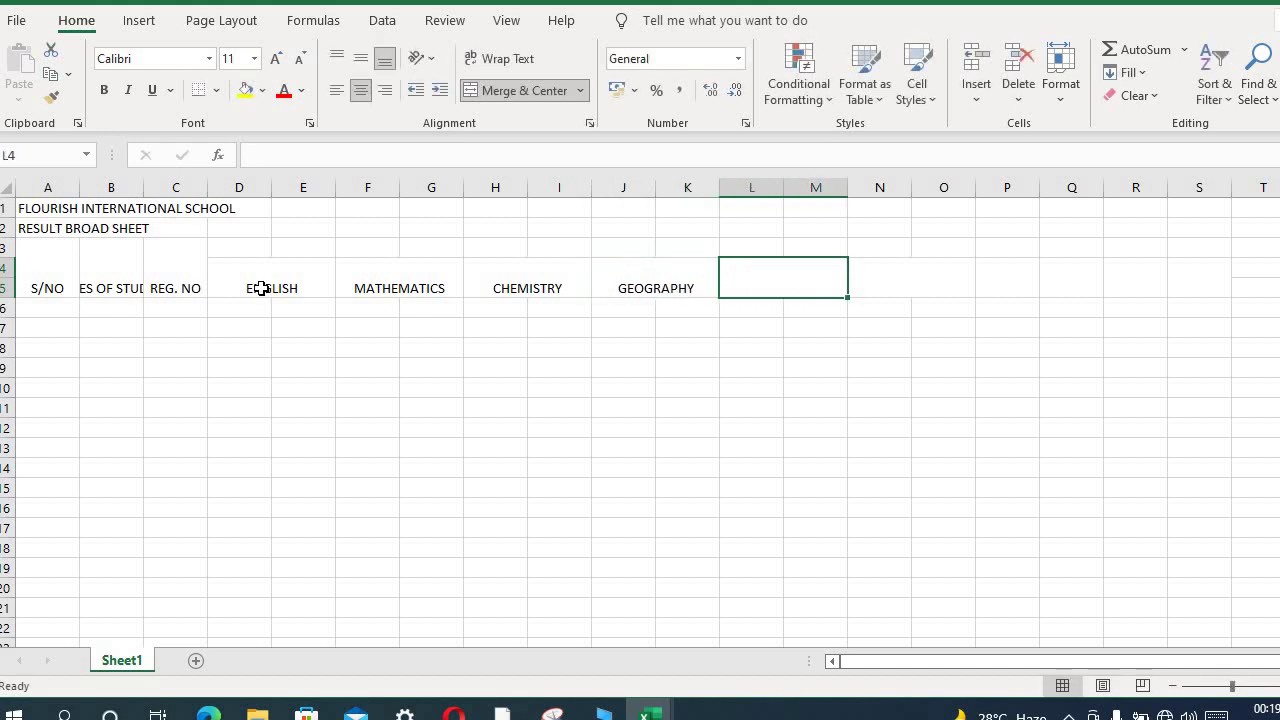
text(BIOLOG)
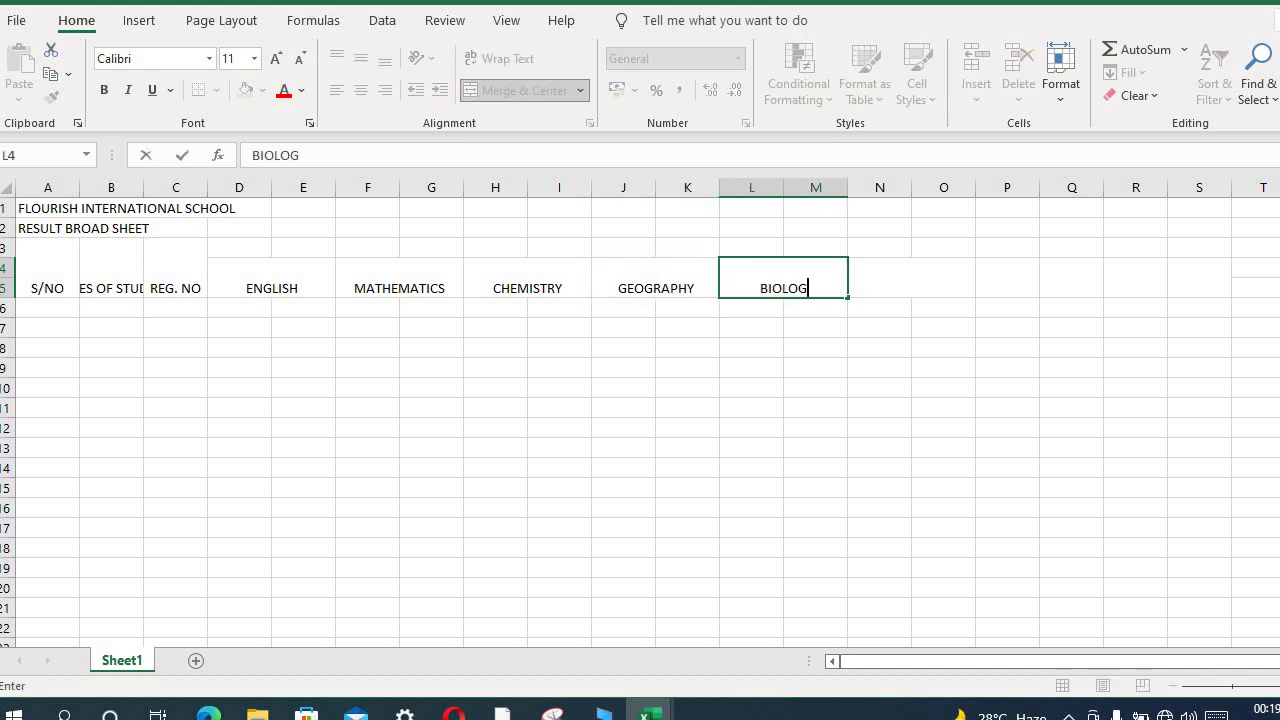
text(Y)
key(Tab)
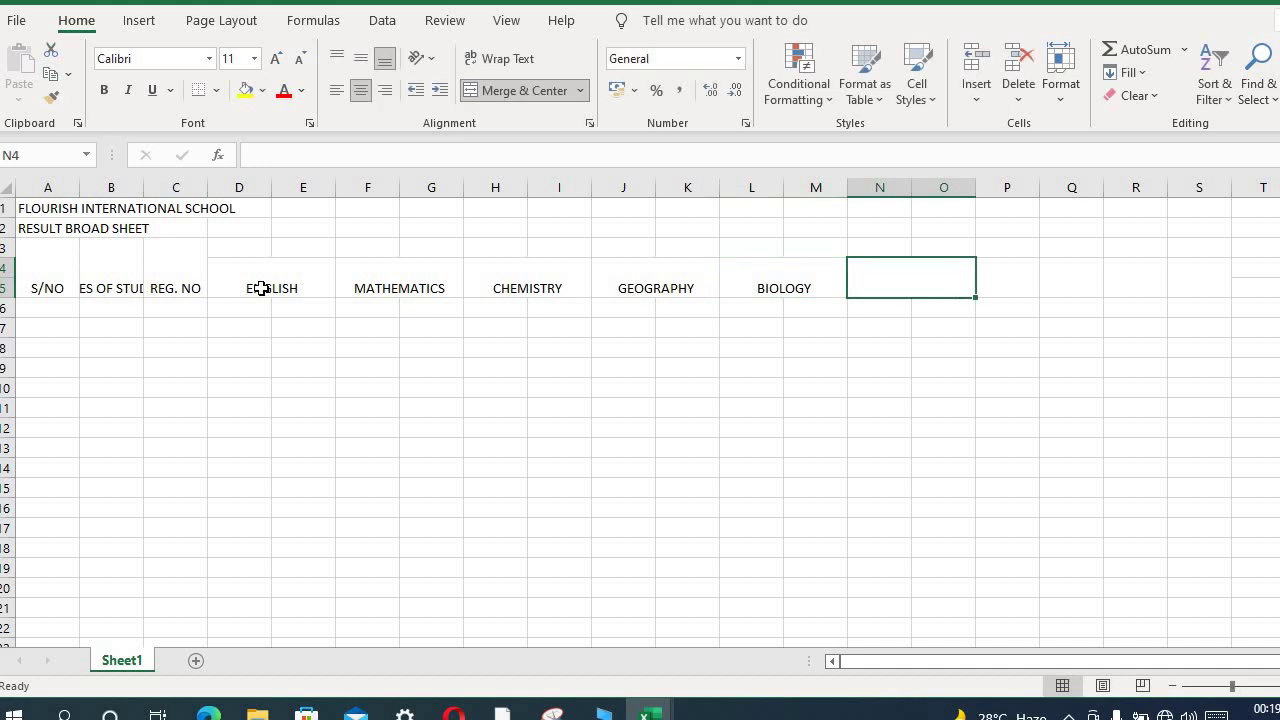
text(PHYSI)
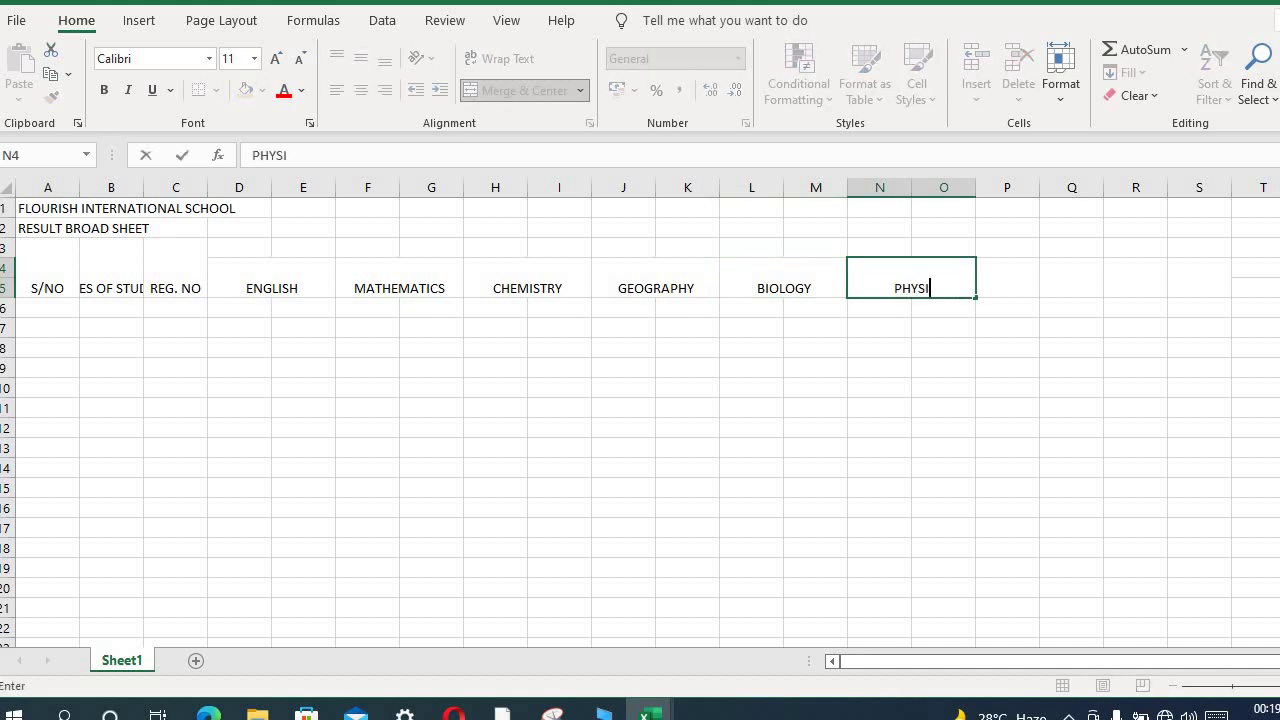
text(CS)
key(Tab)
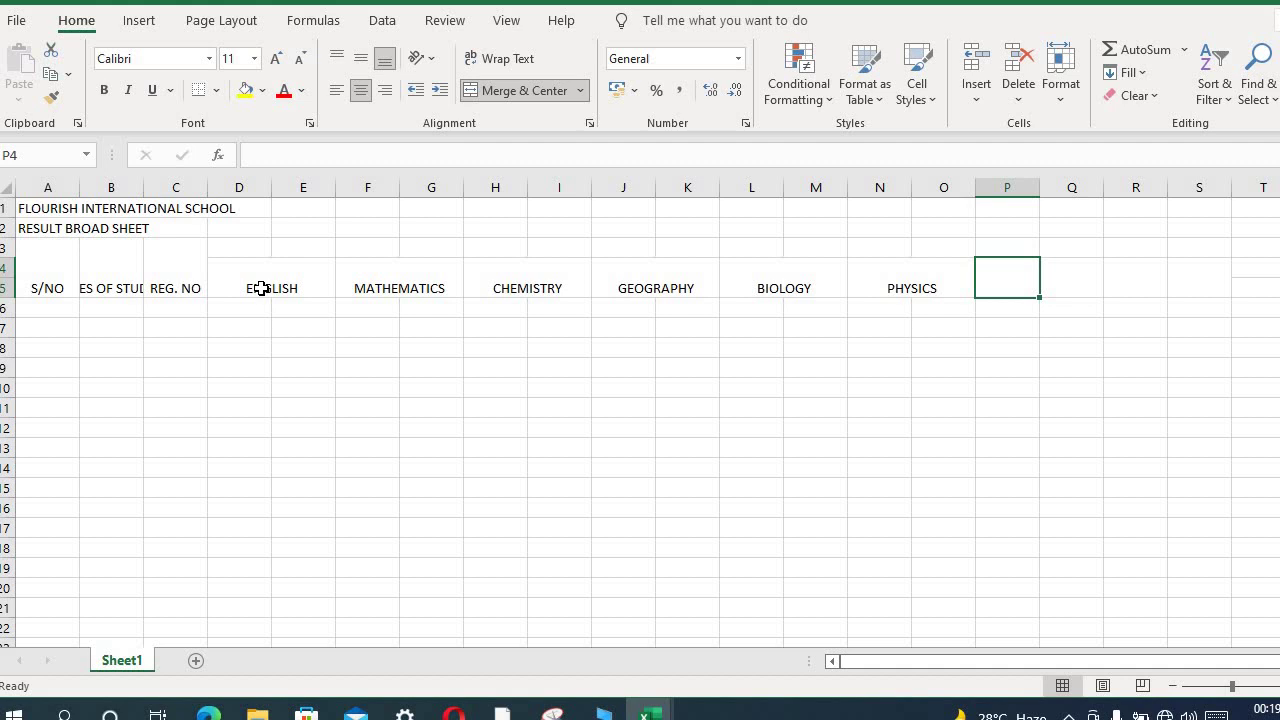
Step: Add TOTAL SCORE, AVERAGE SCORE, GRADES and REMAKS headings after the subjects
text(TOTAL SCORE)
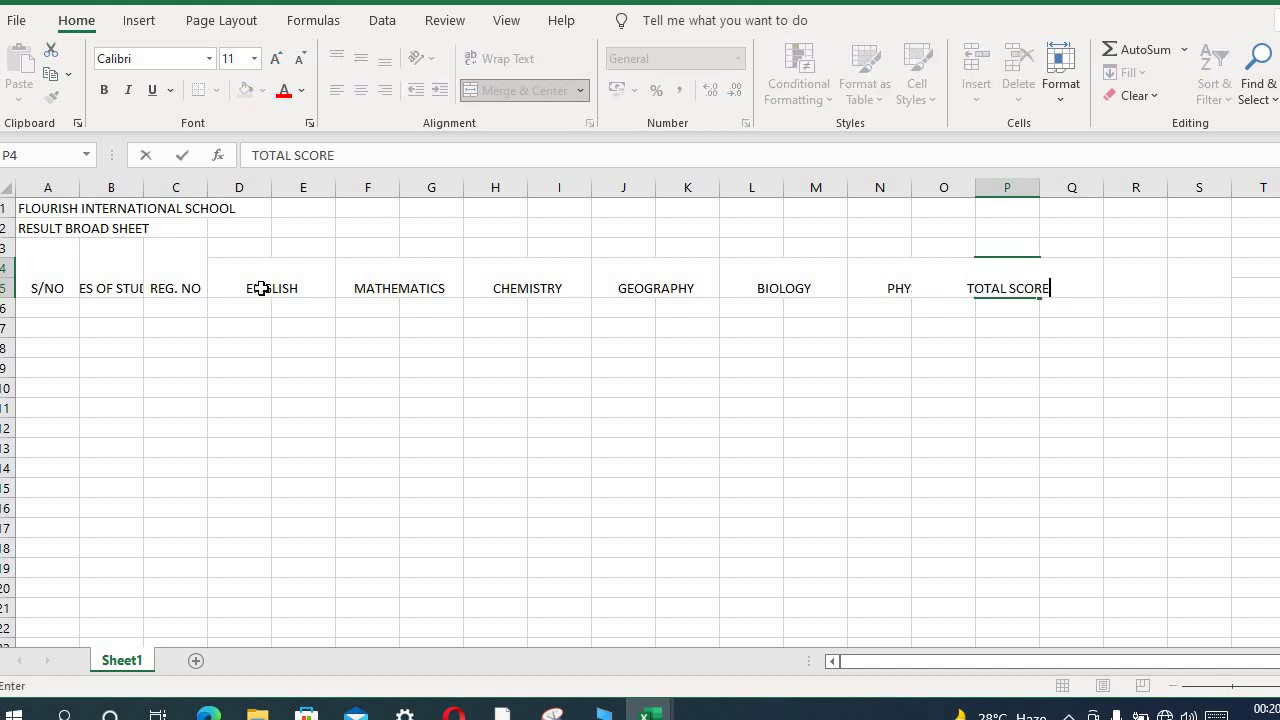
key(Tab)
text(AVER)
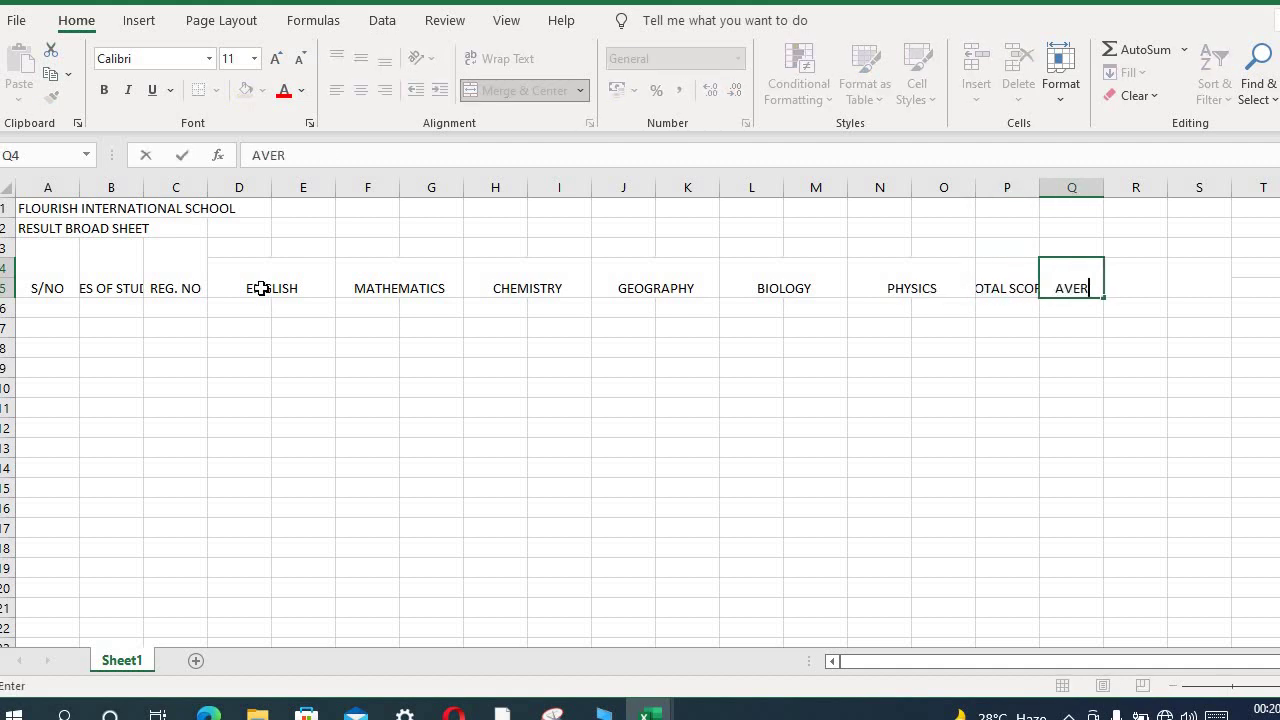
text(AGE SCO)
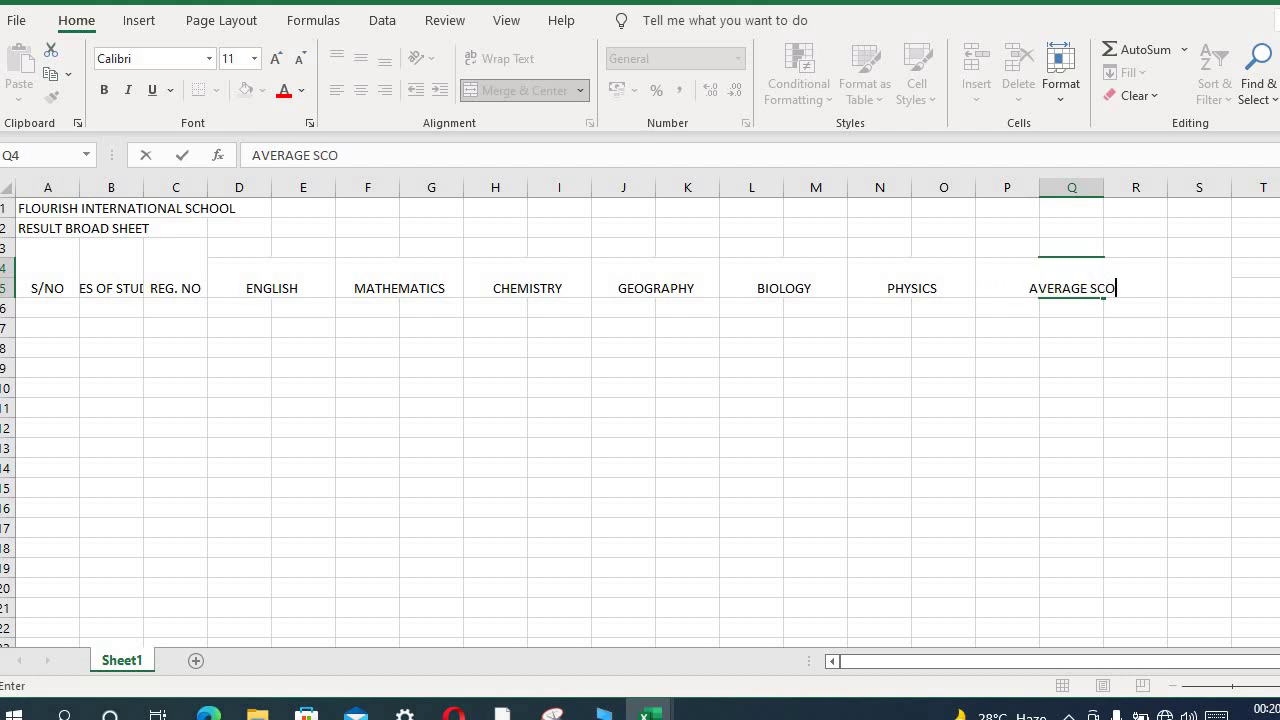
text(RE)
key(Tab)
text(GRAD)
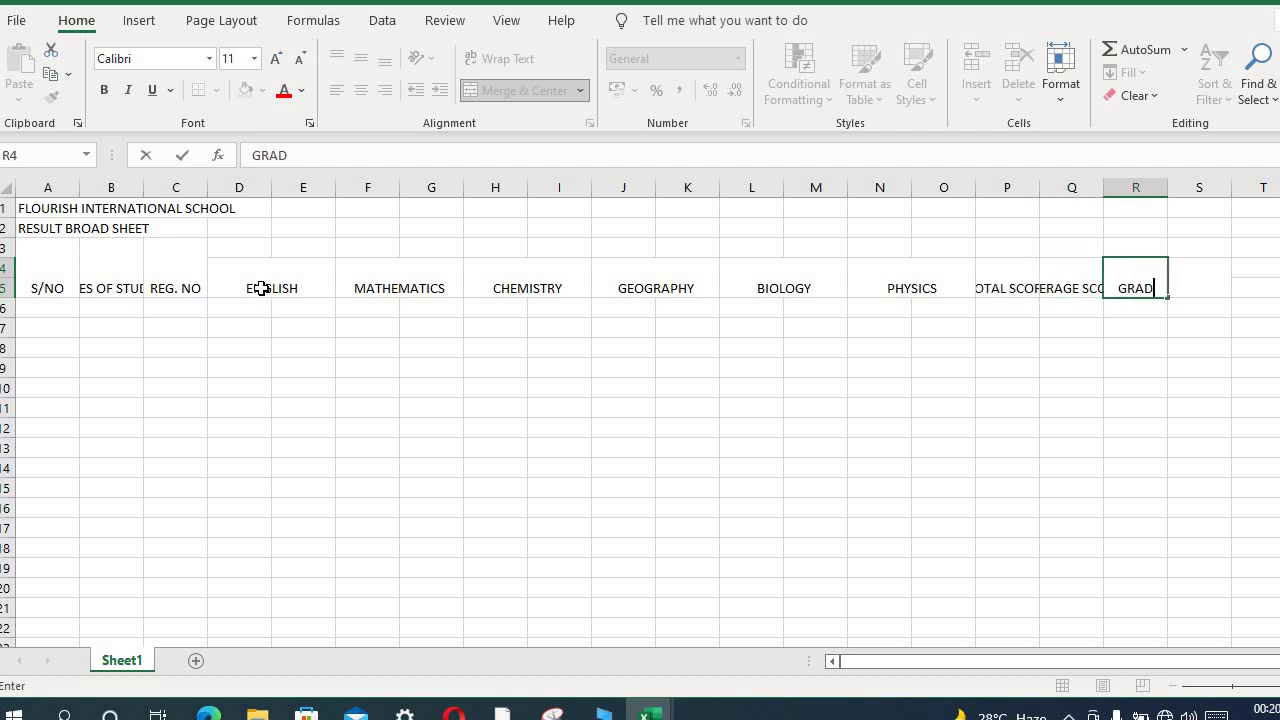
text(ES)
key(Tab)
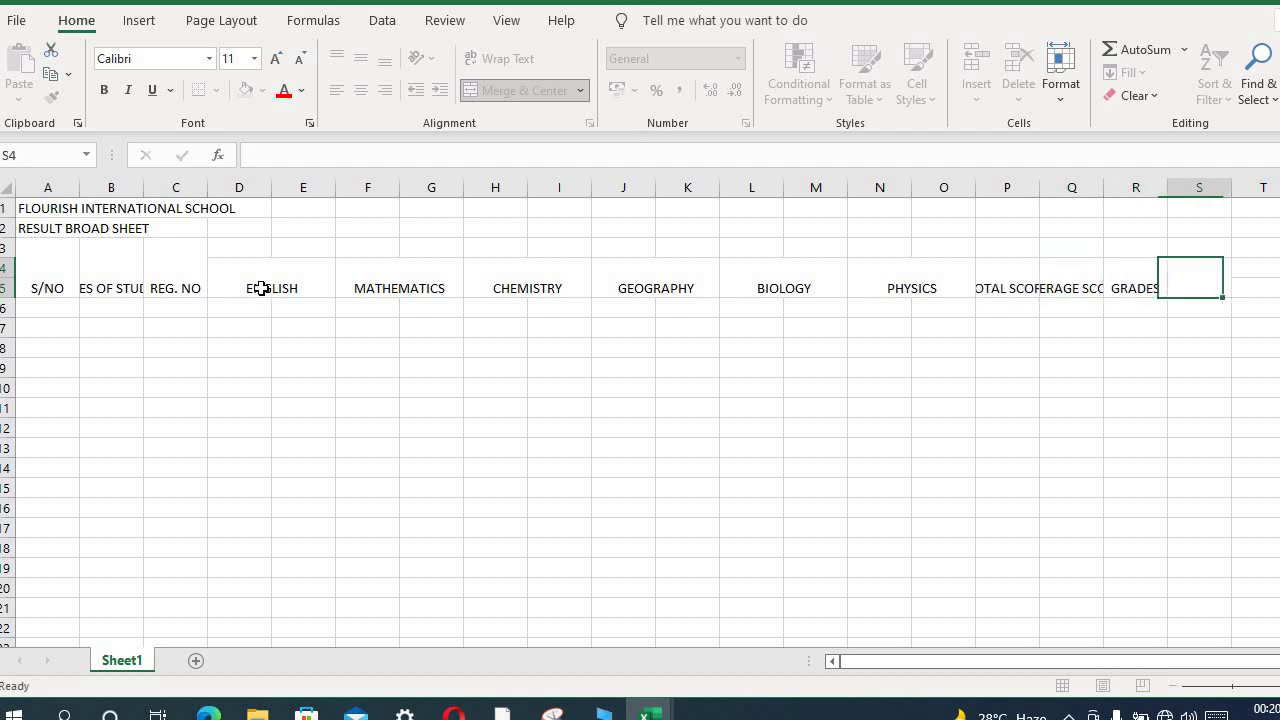
text(RE)
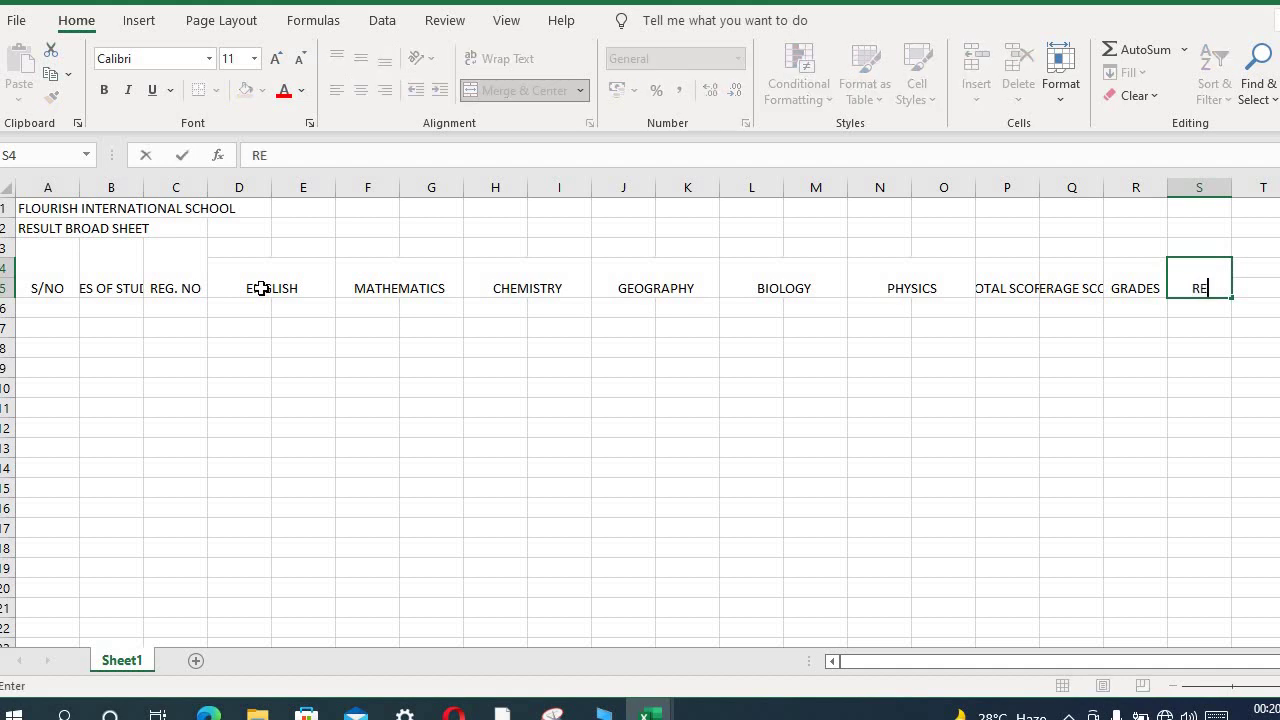
text(MAKS)
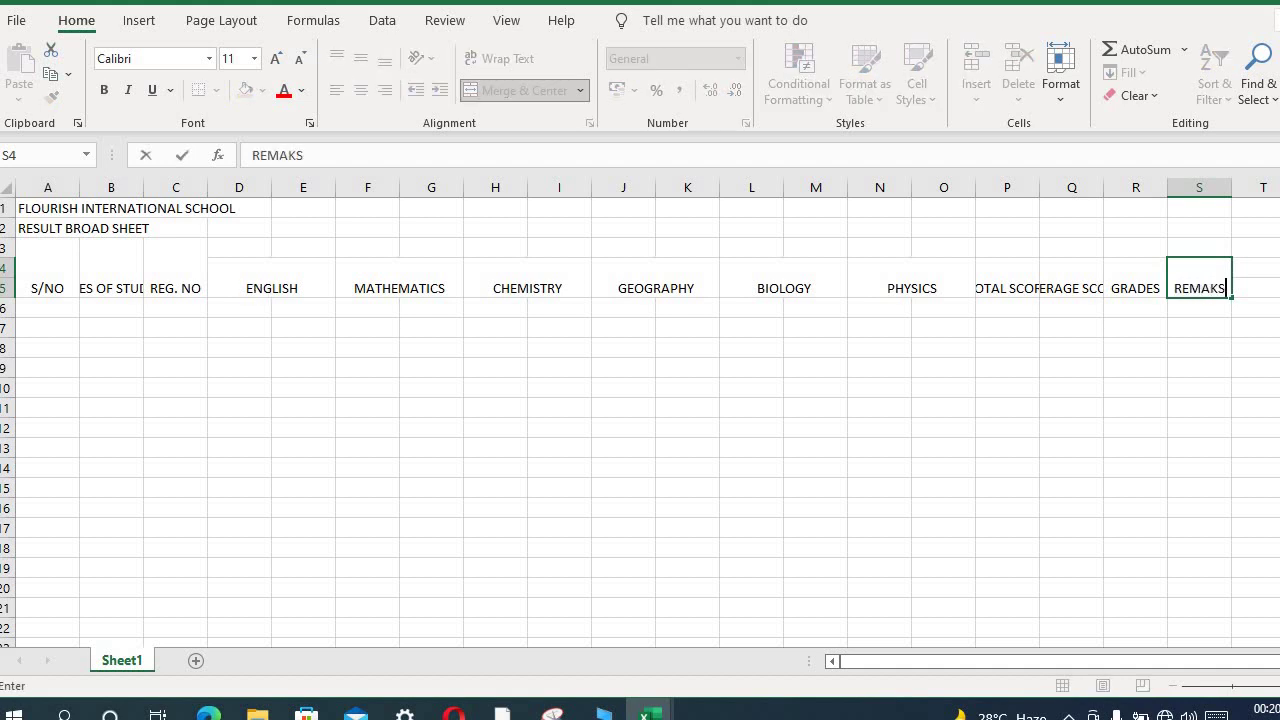
Step: Apply All Borders to the broadsheet range A1:S24
drag(34, 207, 1232, 637)
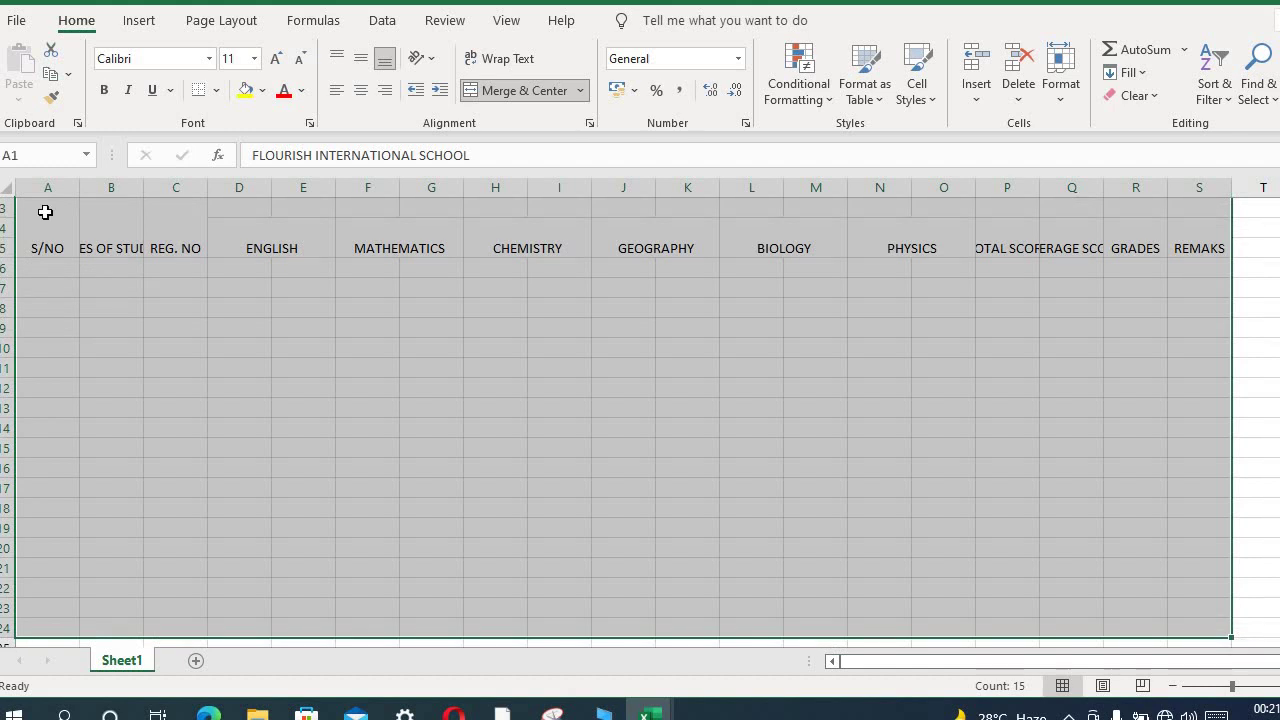
click(217, 90)
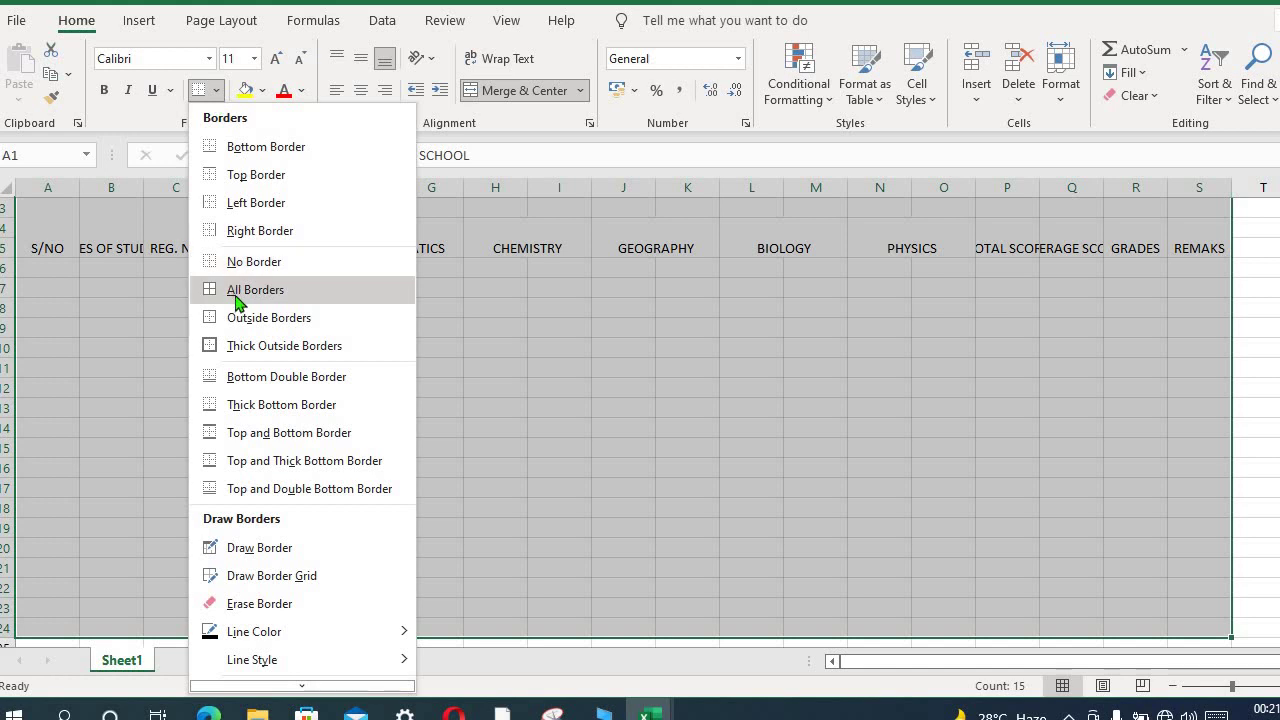
click(237, 289)
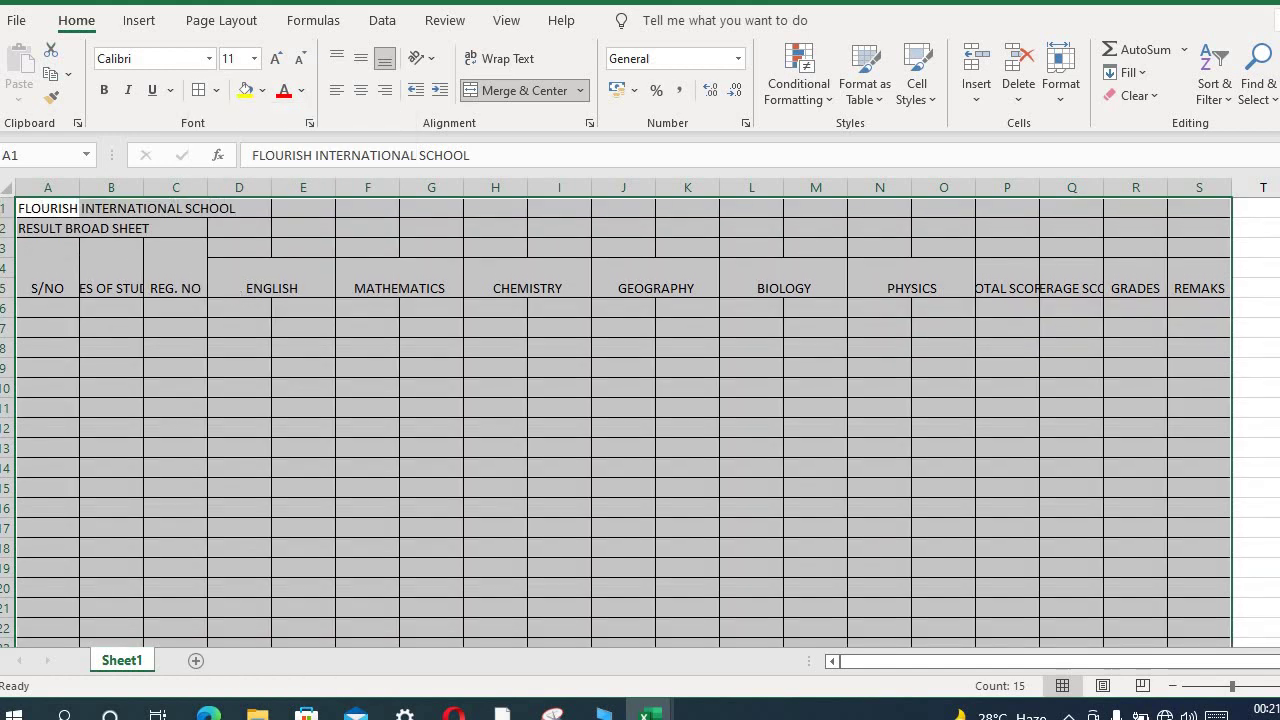
Step: Merge and centre both title rows across A1:S1 and A2:S2
click(58, 211)
key(shift+Right)
key(shift+Right)
key(shift+Right)
key(shift+Right)
key(shift+Right)
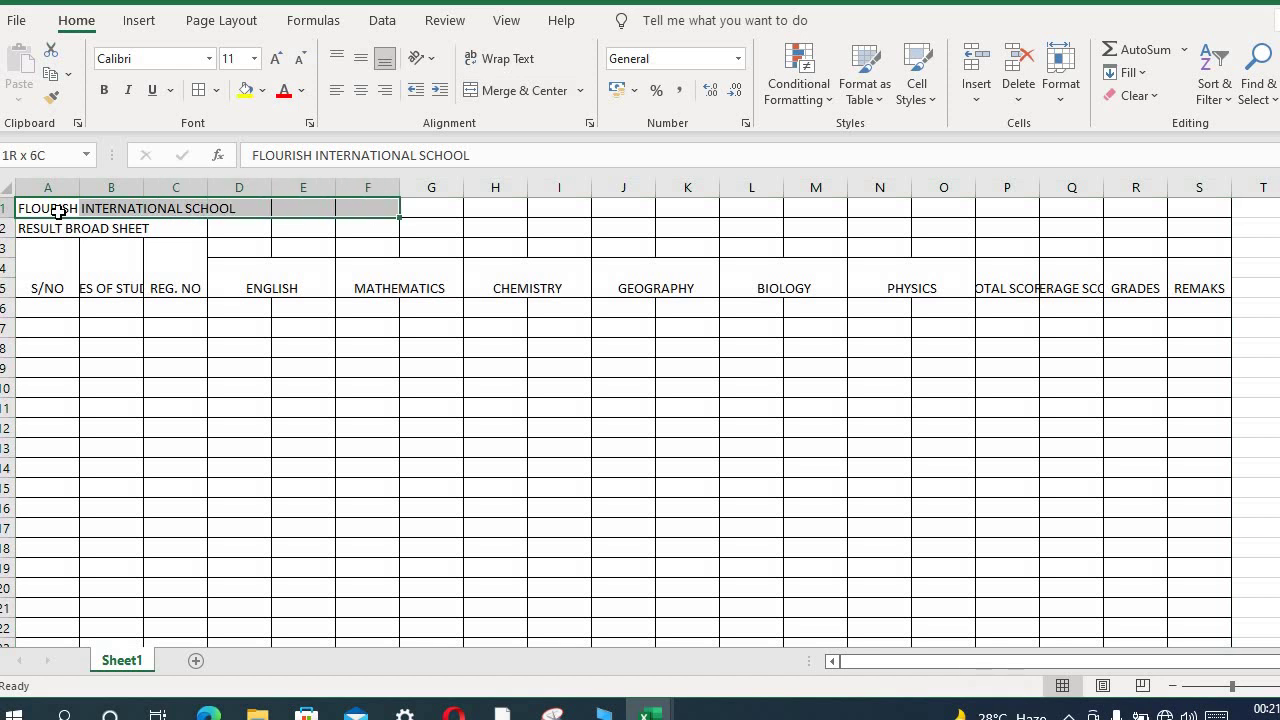
key(shift+Right)
key(shift+Right)
key(shift+Right)
key(shift+Right)
key(shift+Right)
key(shift+Right)
key(shift+Right)
key(shift+Right)
key(shift+Right)
key(shift+Right)
key(shift+Right)
key(shift+Right)
key(shift+Right)
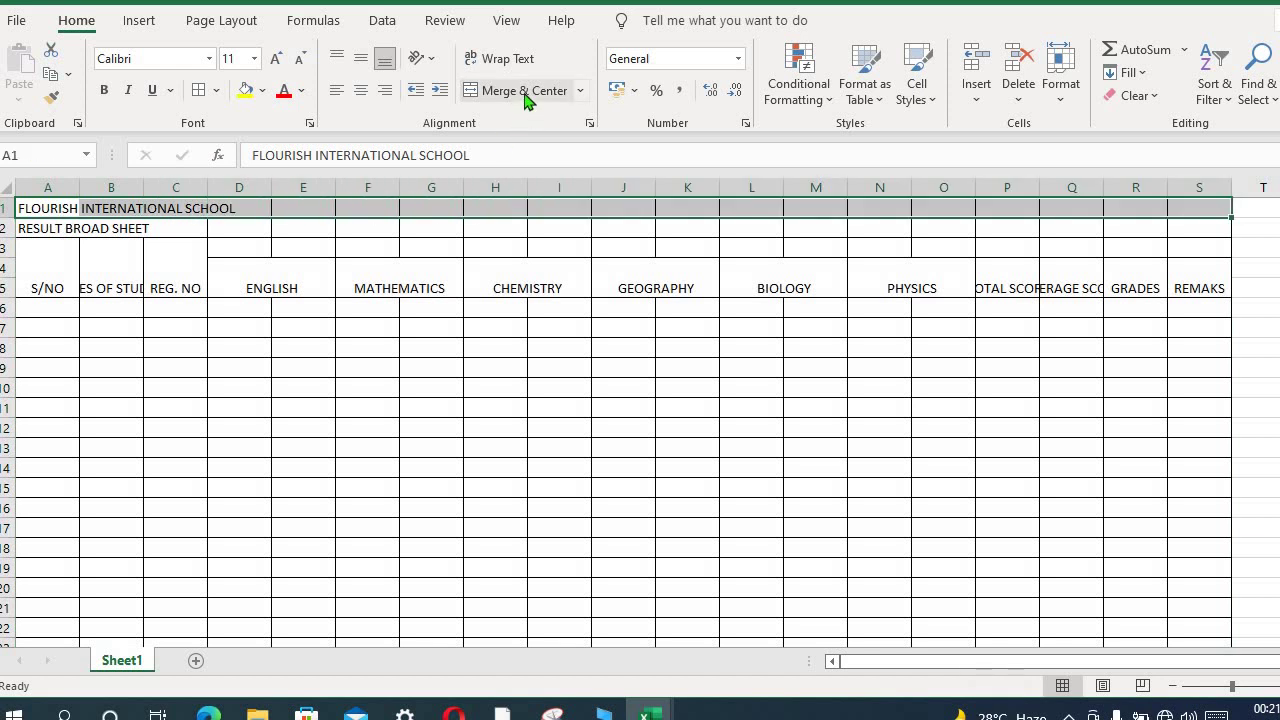
click(524, 91)
click(50, 228)
key(shift+Right)
key(shift+Right)
key(shift+Right)
key(shift+Right)
key(shift+Right)
key(shift+Right)
key(shift+Right)
key(shift+Right)
key(shift+Right)
key(shift+Right)
key(shift+Right)
key(shift+Right)
key(shift+Right)
key(shift+Right)
key(shift+Right)
key(shift+Right)
key(shift+Right)
key(shift+Right)
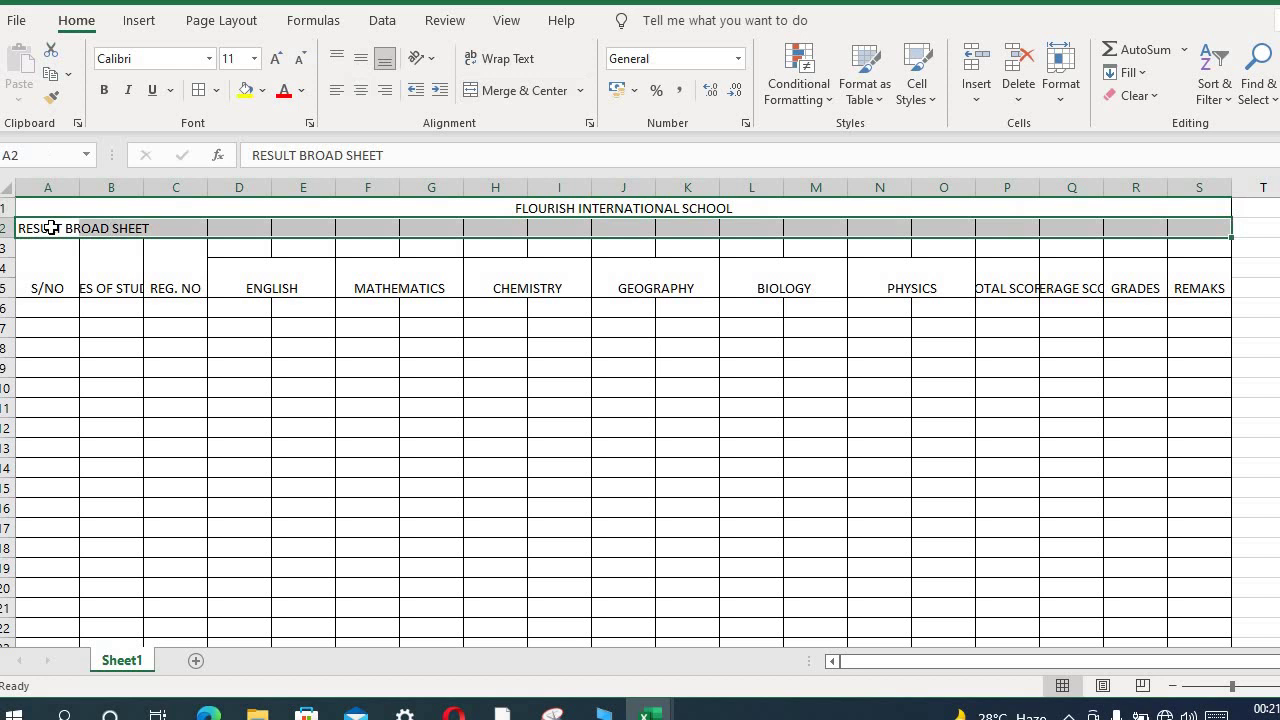
click(524, 91)
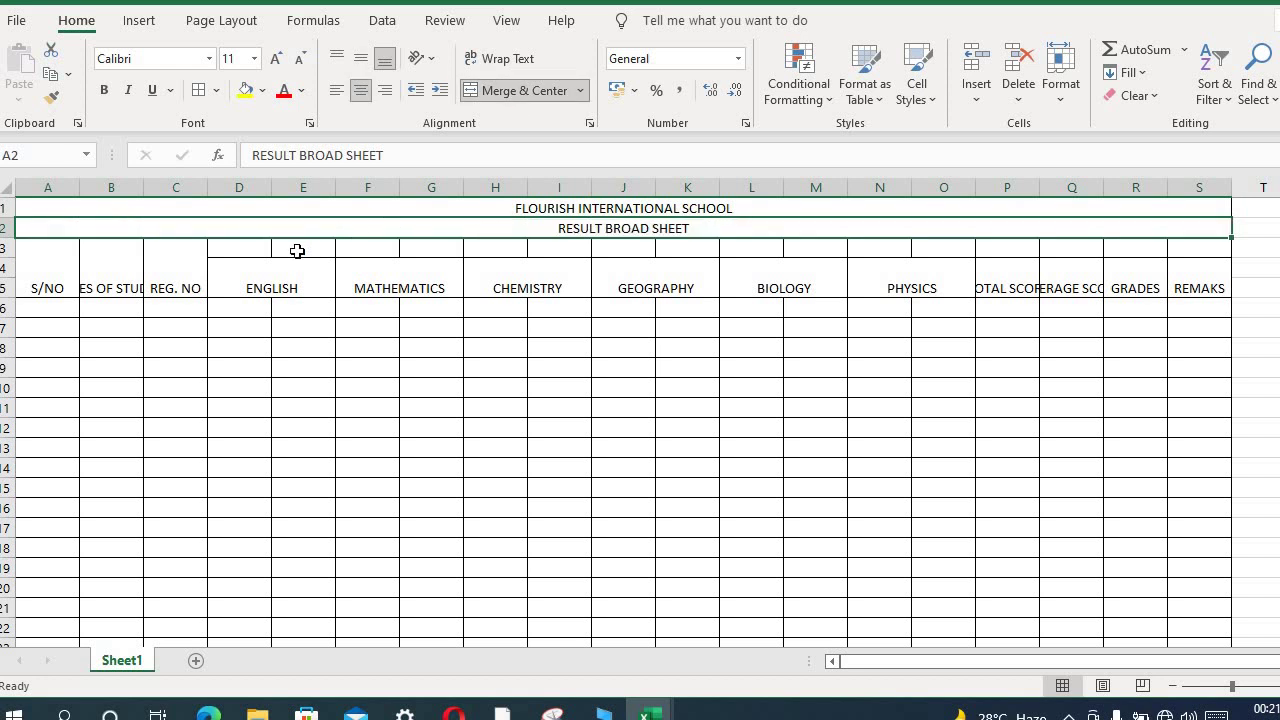
Step: Merge D3:S3 and type COURSES/SCORES/GRADES into it
click(263, 250)
key(shift+Right)
key(shift+Right)
key(shift+Right)
key(shift+Right)
key(shift+Right)
key(shift+Right)
key(shift+Right)
key(shift+Right)
key(shift+Right)
key(shift+Right)
key(shift+Right)
key(shift+Right)
key(shift+Right)
key(shift+Right)
key(shift+Right)
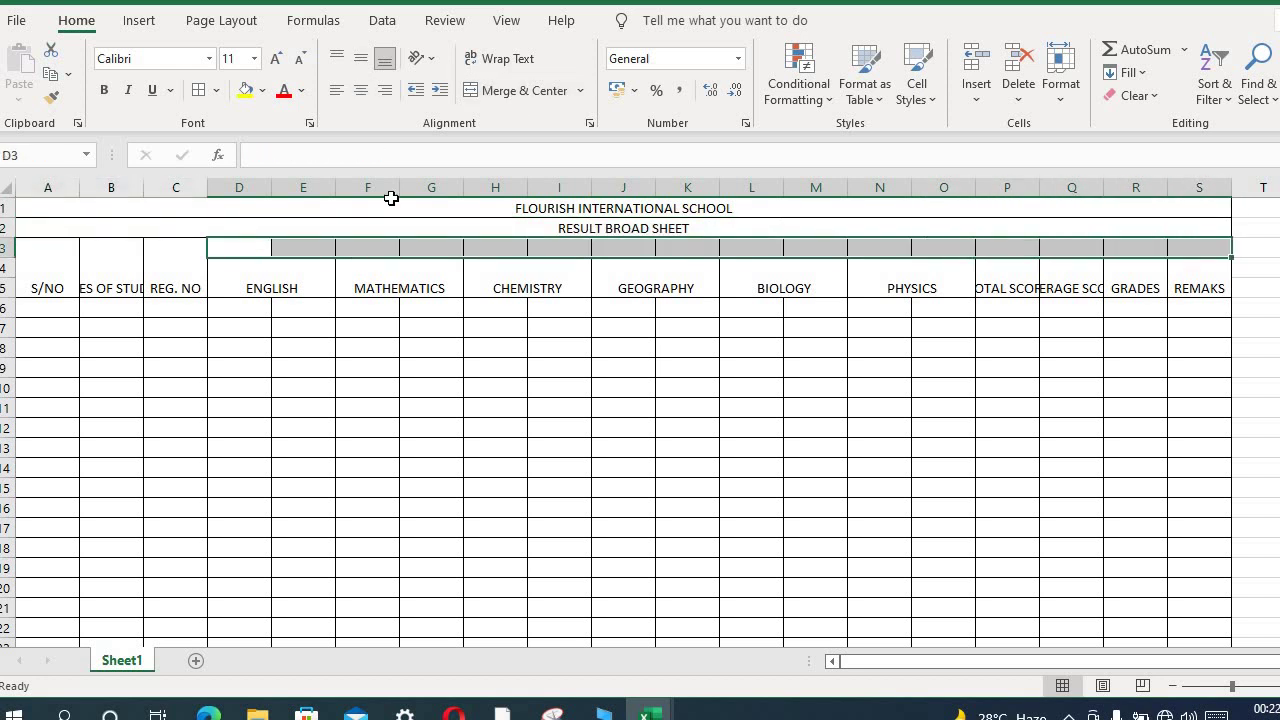
click(525, 91)
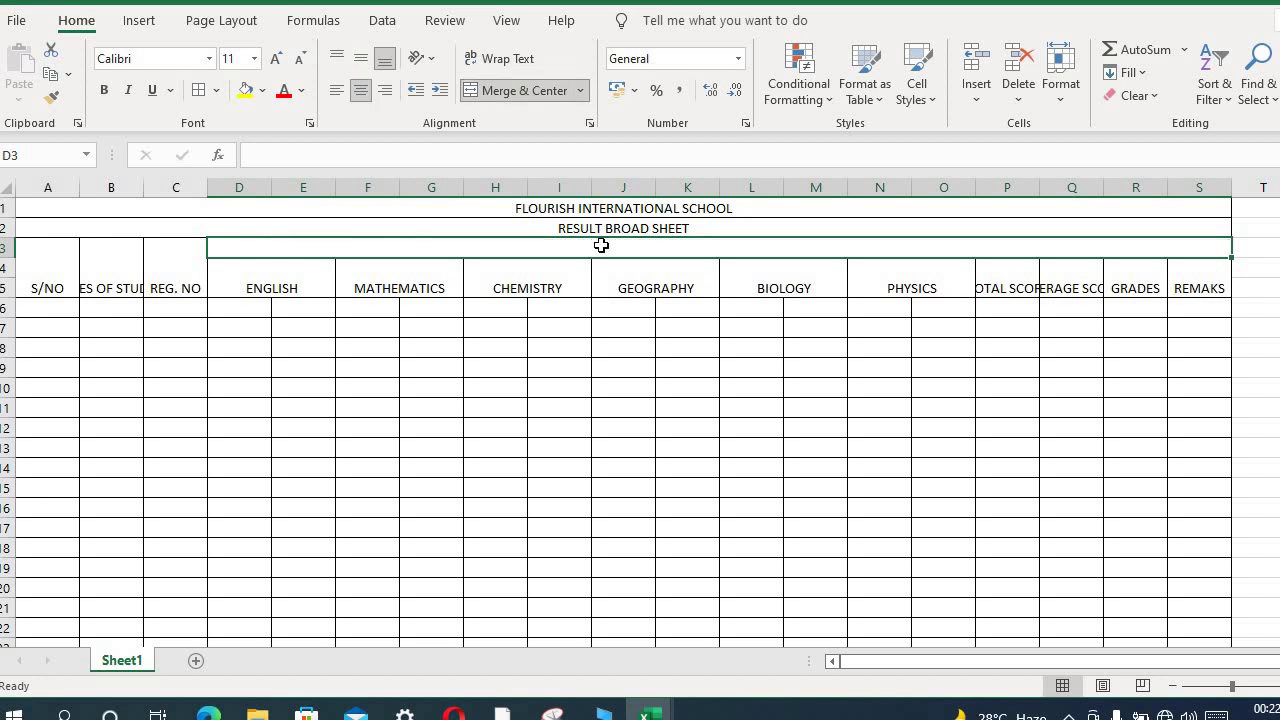
text(CO)
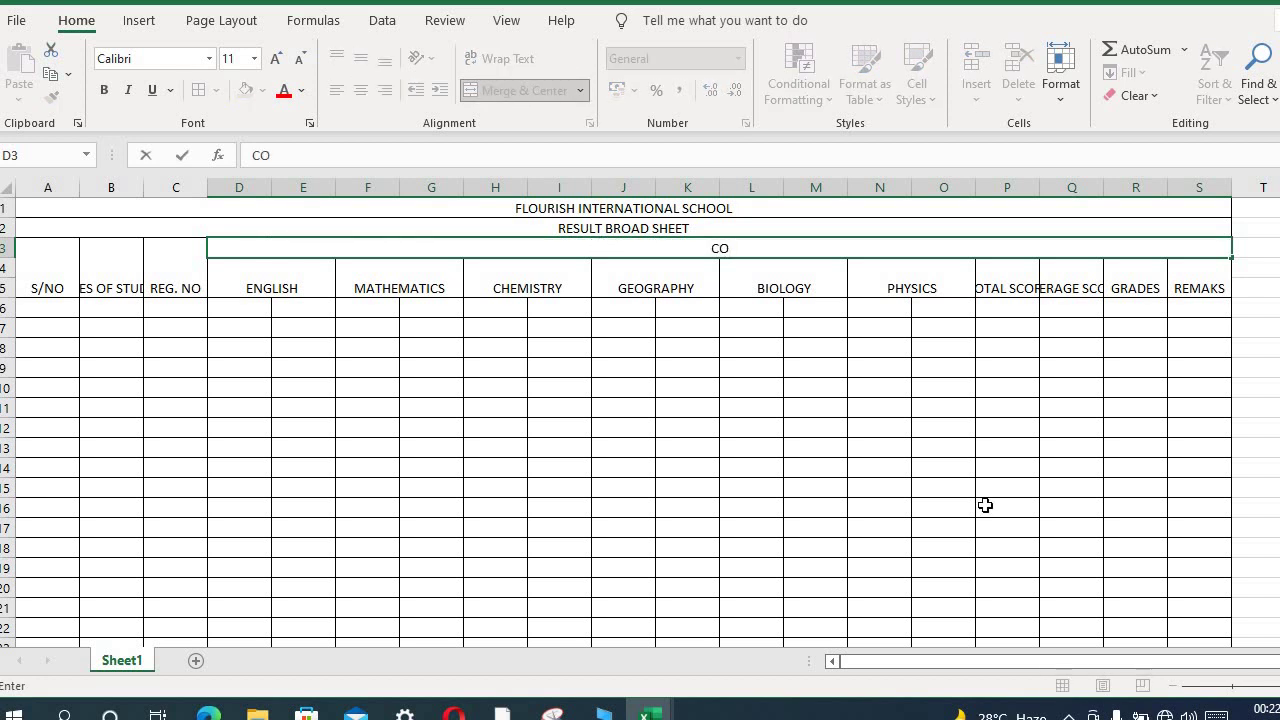
text(URSES/SCO)
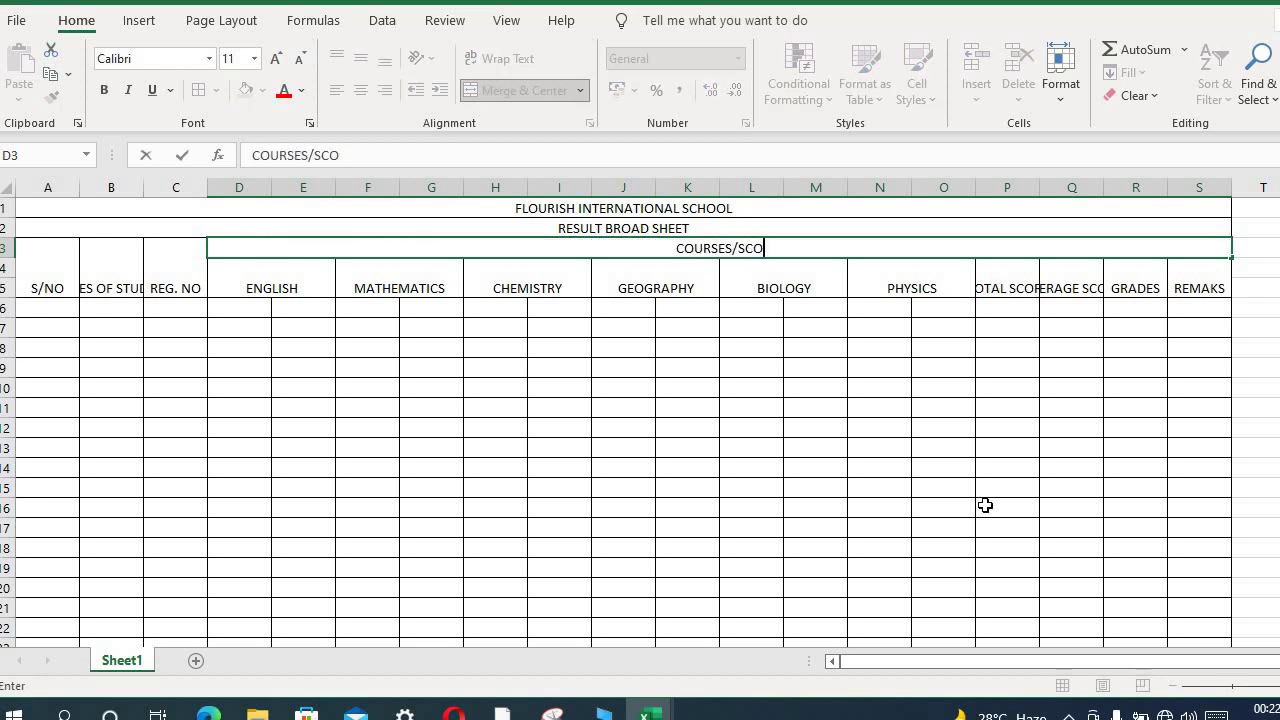
text(RES/GRADES)
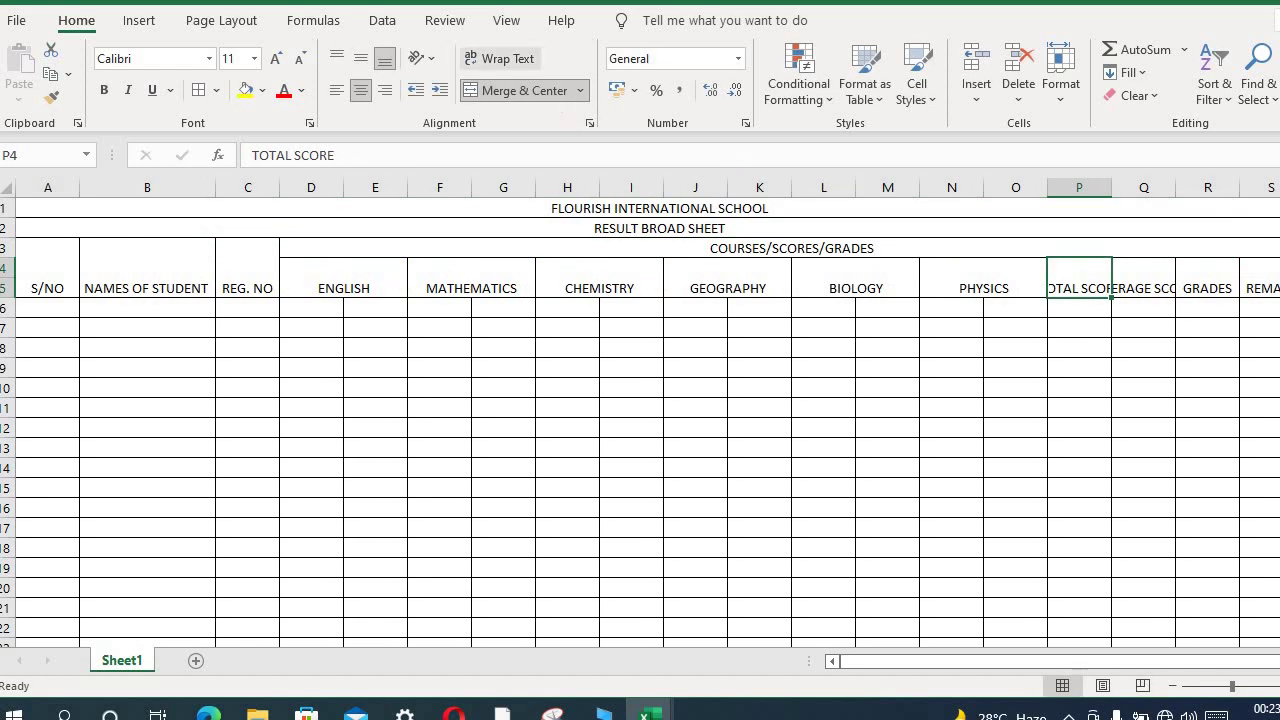
Step: Wrap the TOTAL SCORE and AVERAGE SCORE headings and narrow column E
click(510, 60)
click(1138, 276)
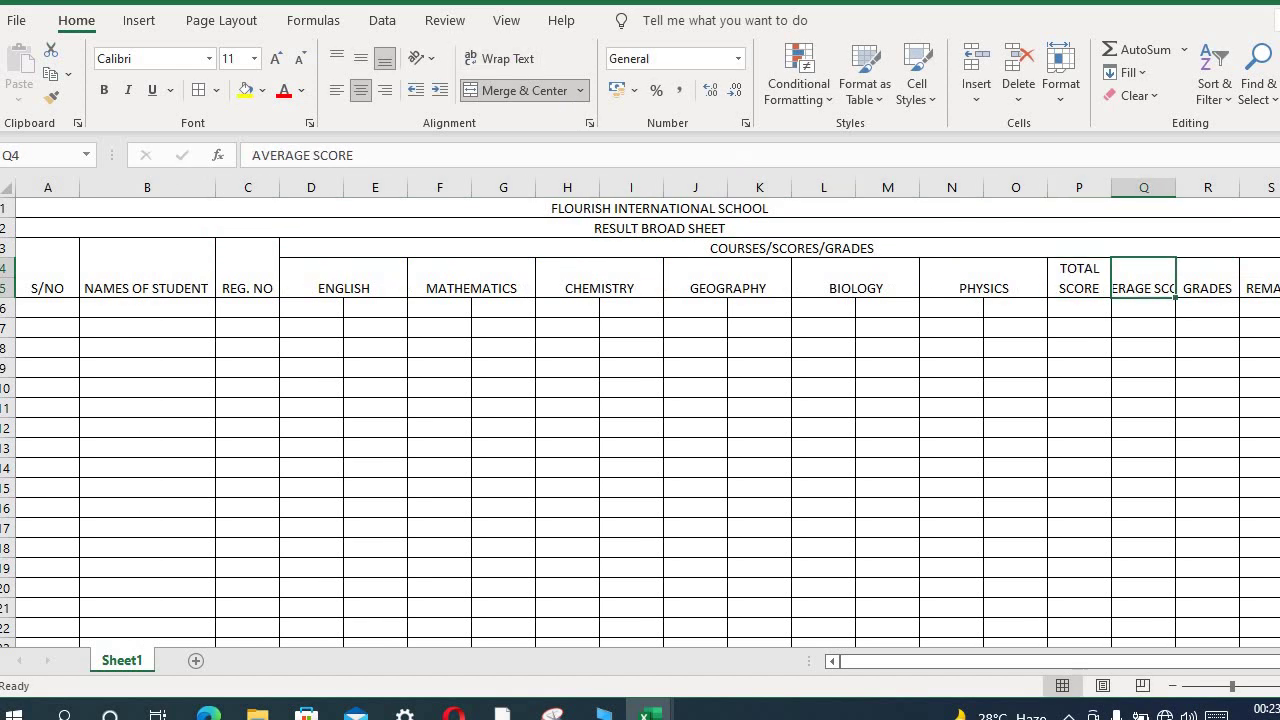
click(530, 62)
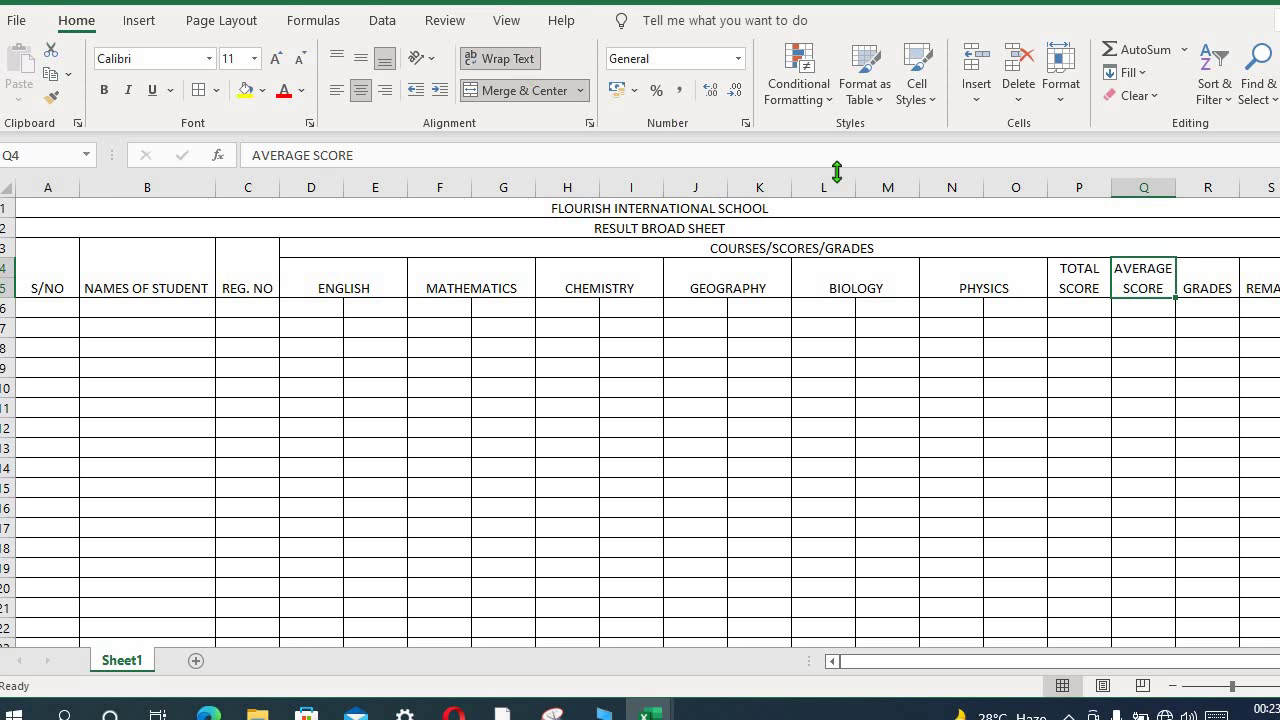
drag(407, 187, 373, 187)
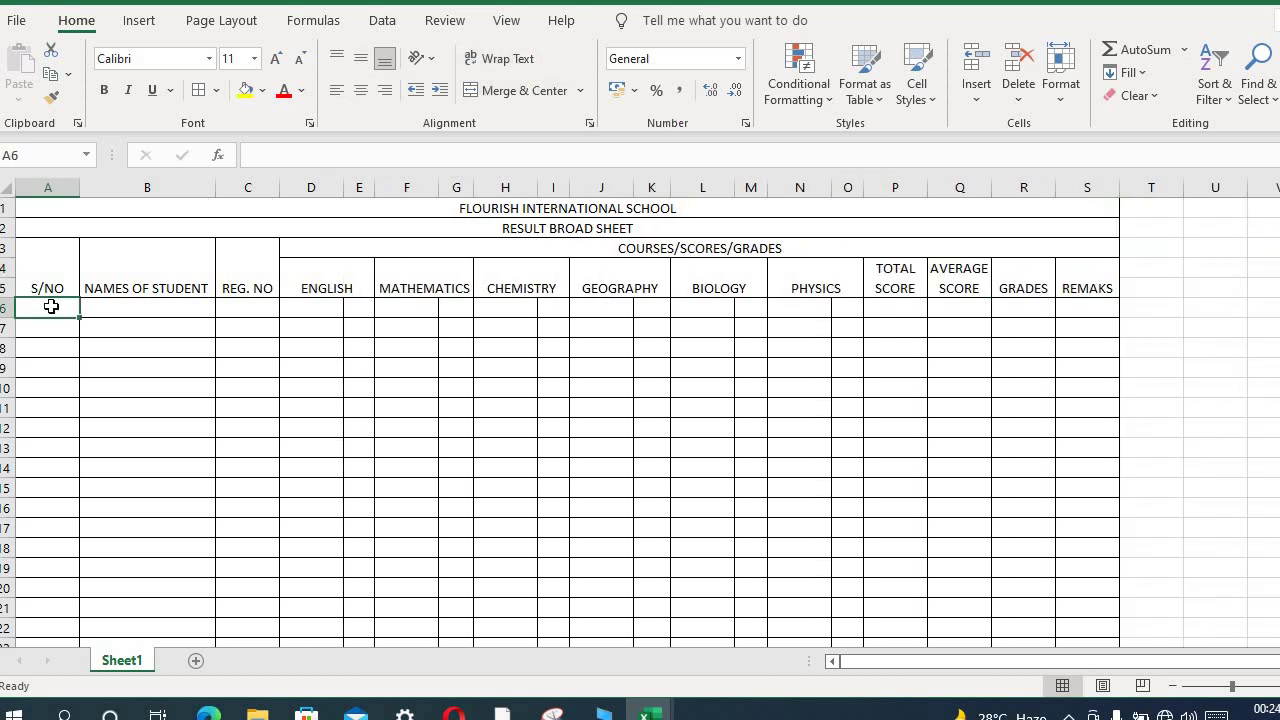
Step: Fill serial numbers 1–17 down column A and AutoFit column C
text(1)
key(Return)
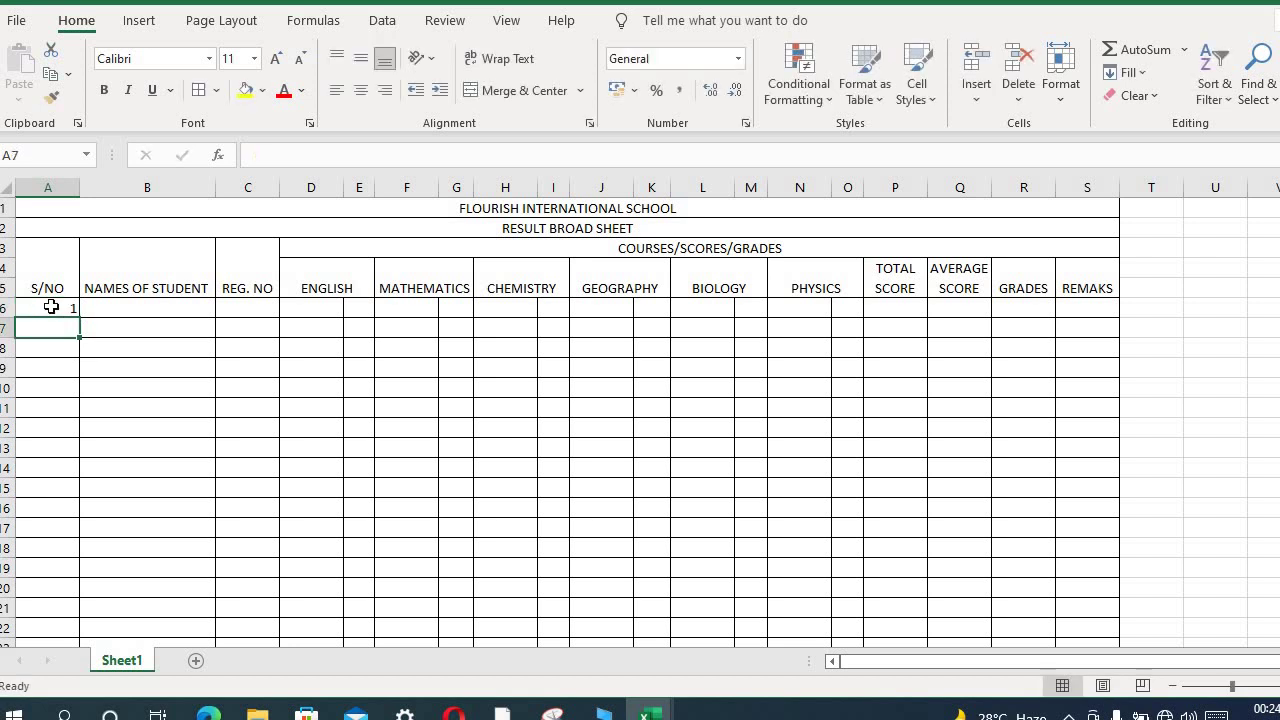
text(2)
drag(49, 308, 74, 634)
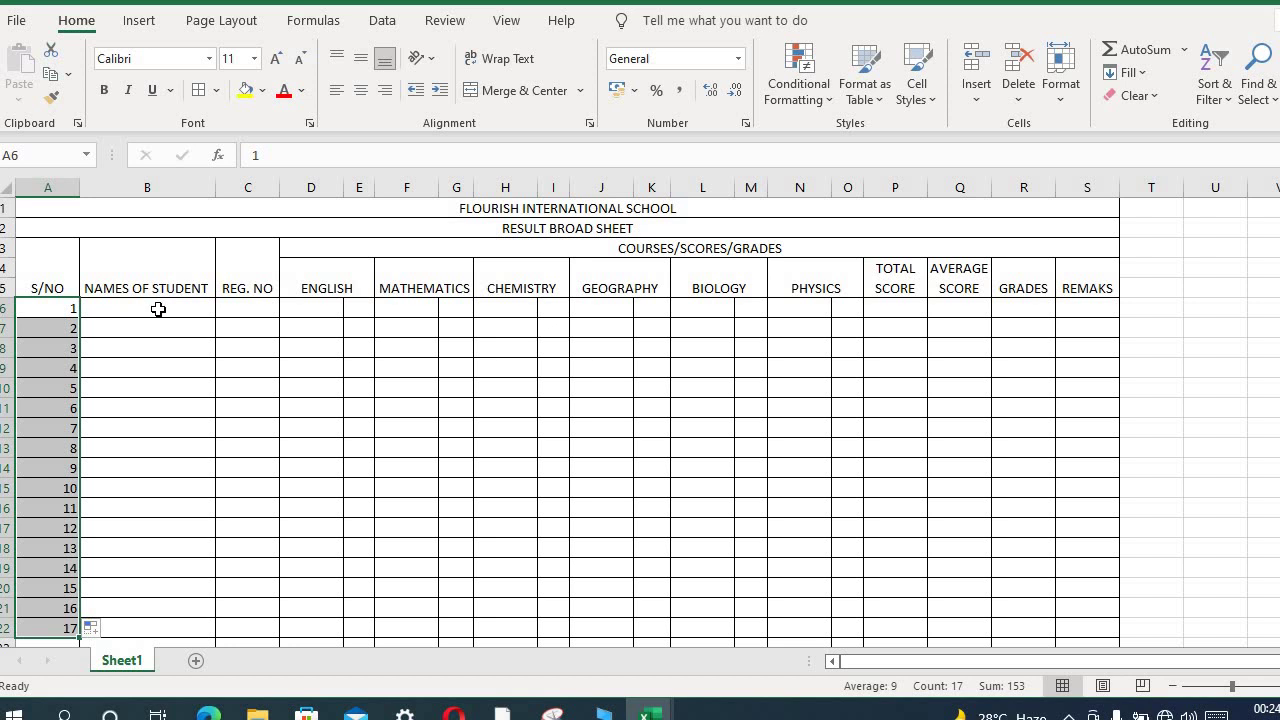
click(296, 366)
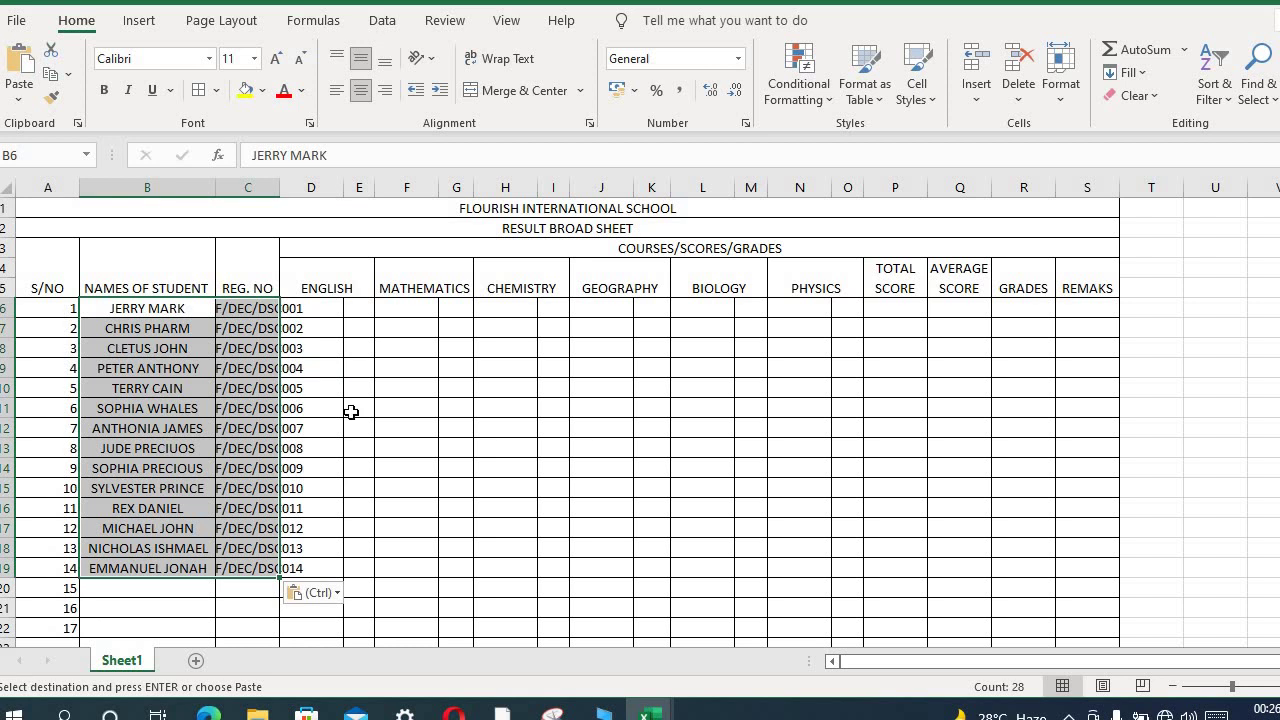
double_click(279, 188)
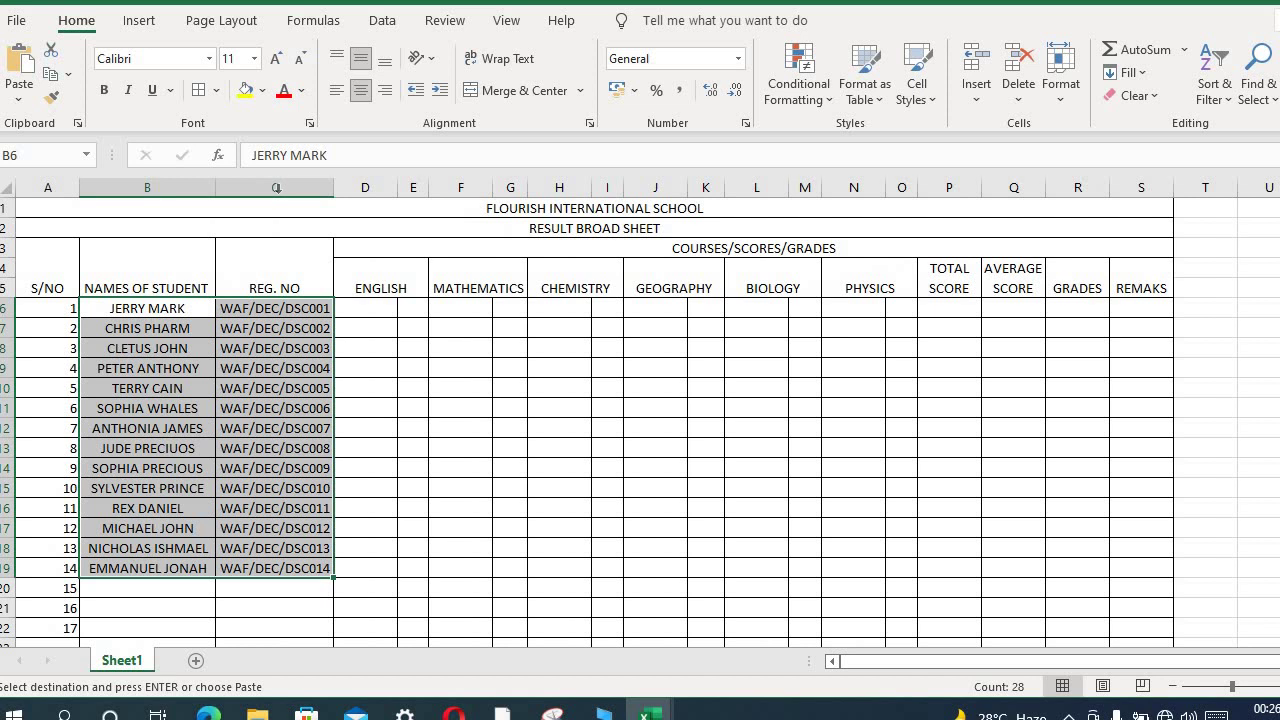
Step: Make the school title 18 pt bold and the subtitle 14 pt bold
click(278, 208)
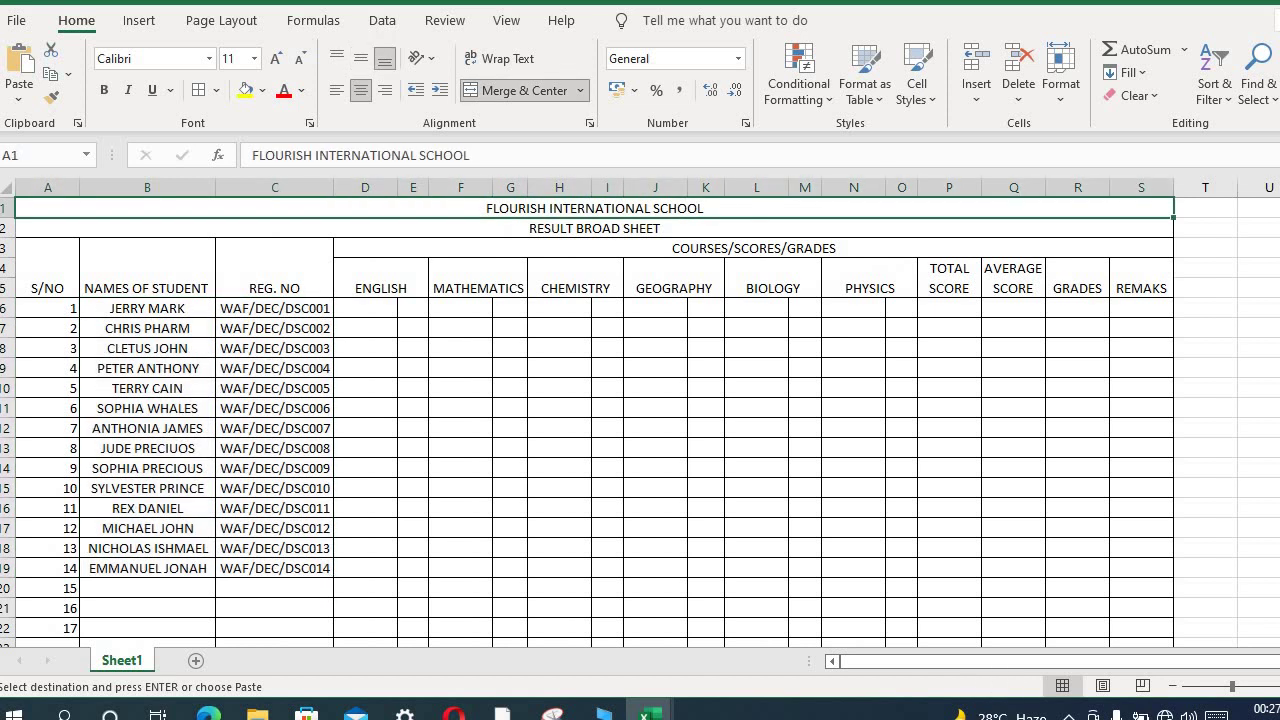
click(254, 58)
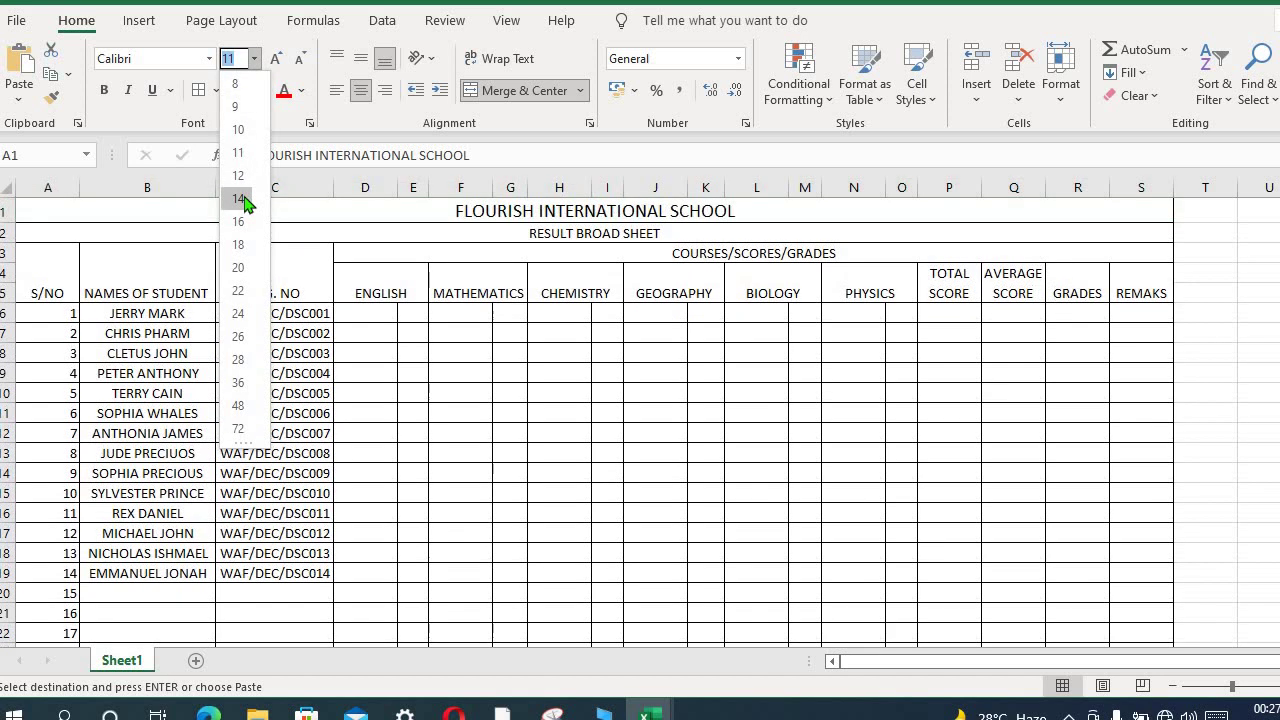
click(240, 244)
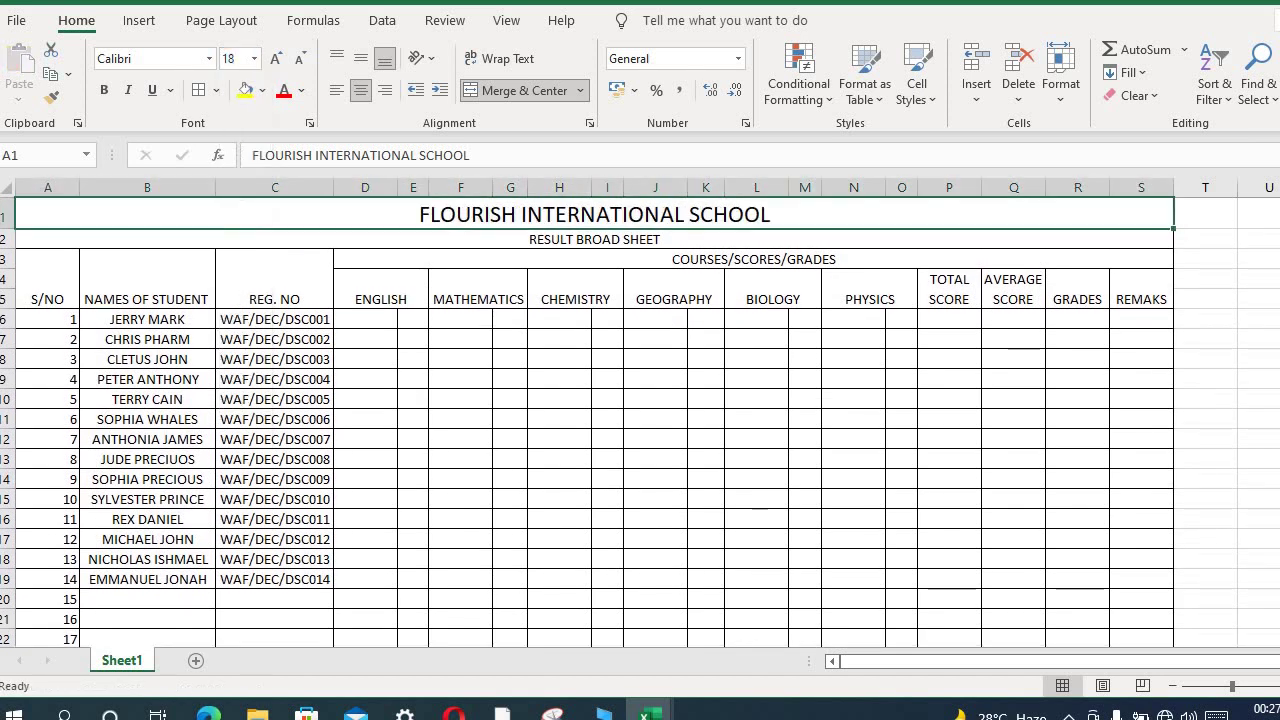
key(ctrl+b)
click(451, 238)
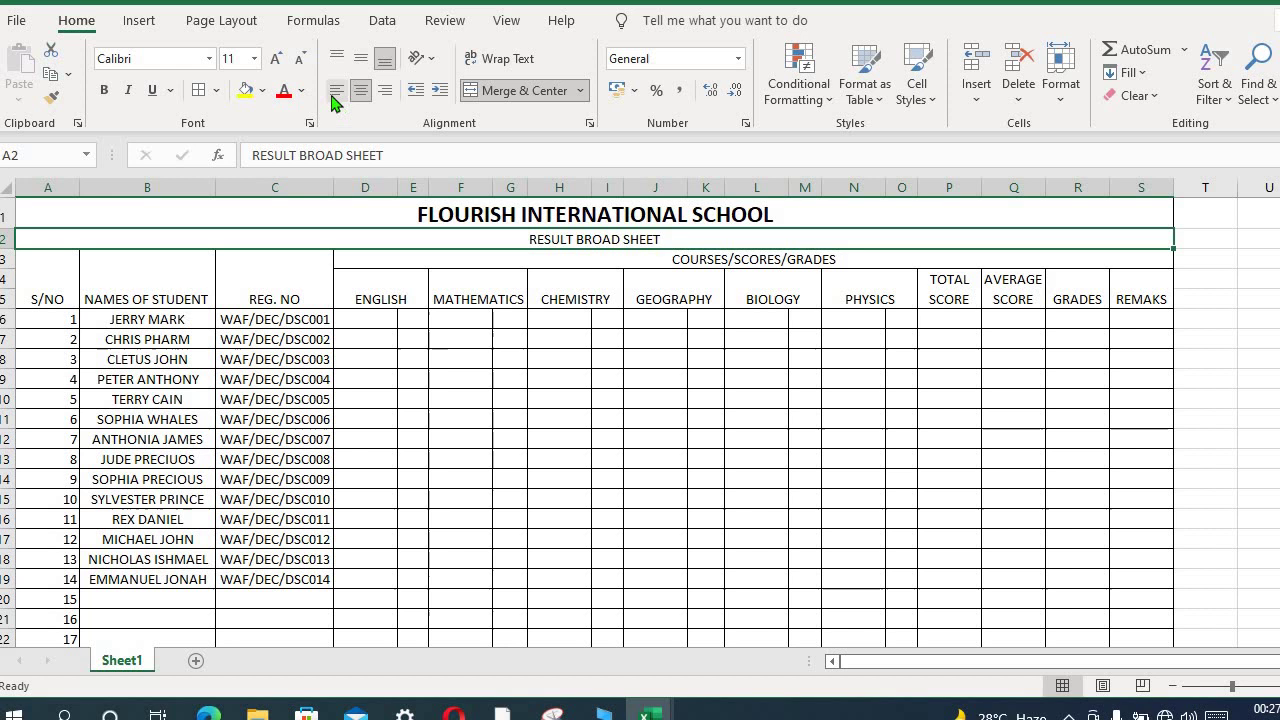
click(254, 58)
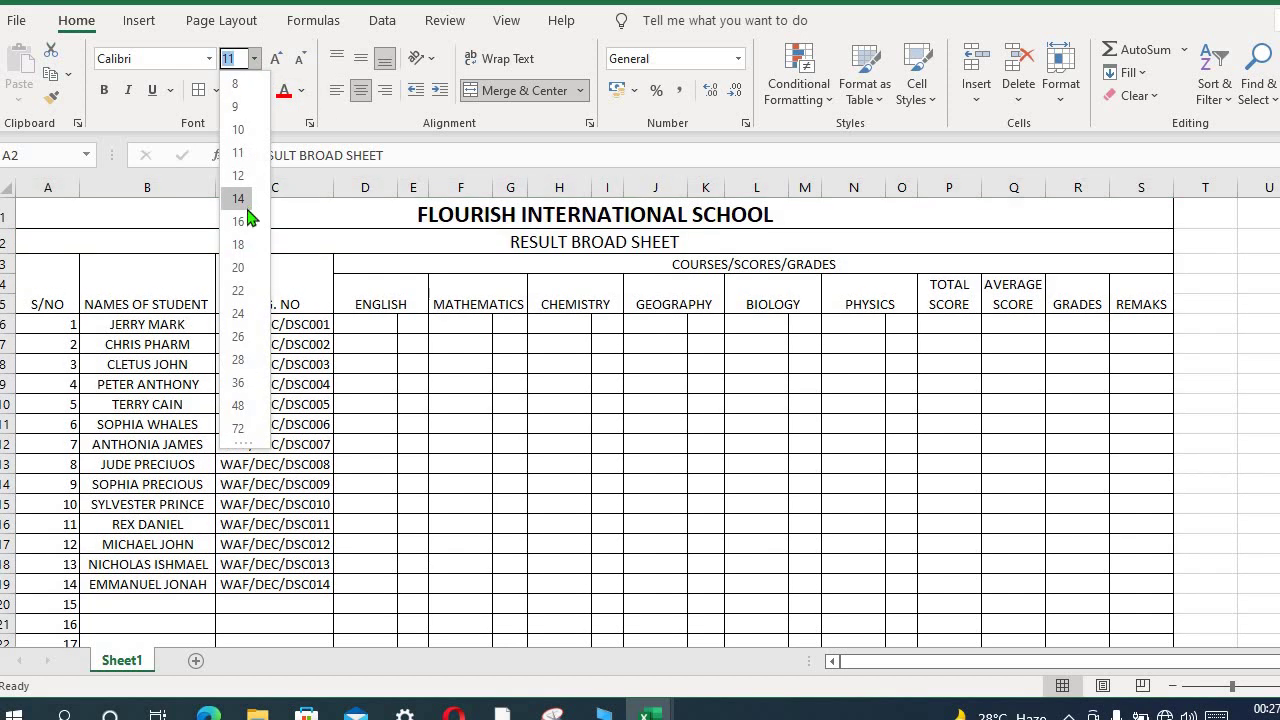
click(240, 198)
key(ctrl+b)
Step: Make the COURSES/SCORES/GRADES banner 14 pt bold and bold the header rows
click(753, 260)
click(254, 58)
click(238, 198)
key(ctrl+b)
click(65, 294)
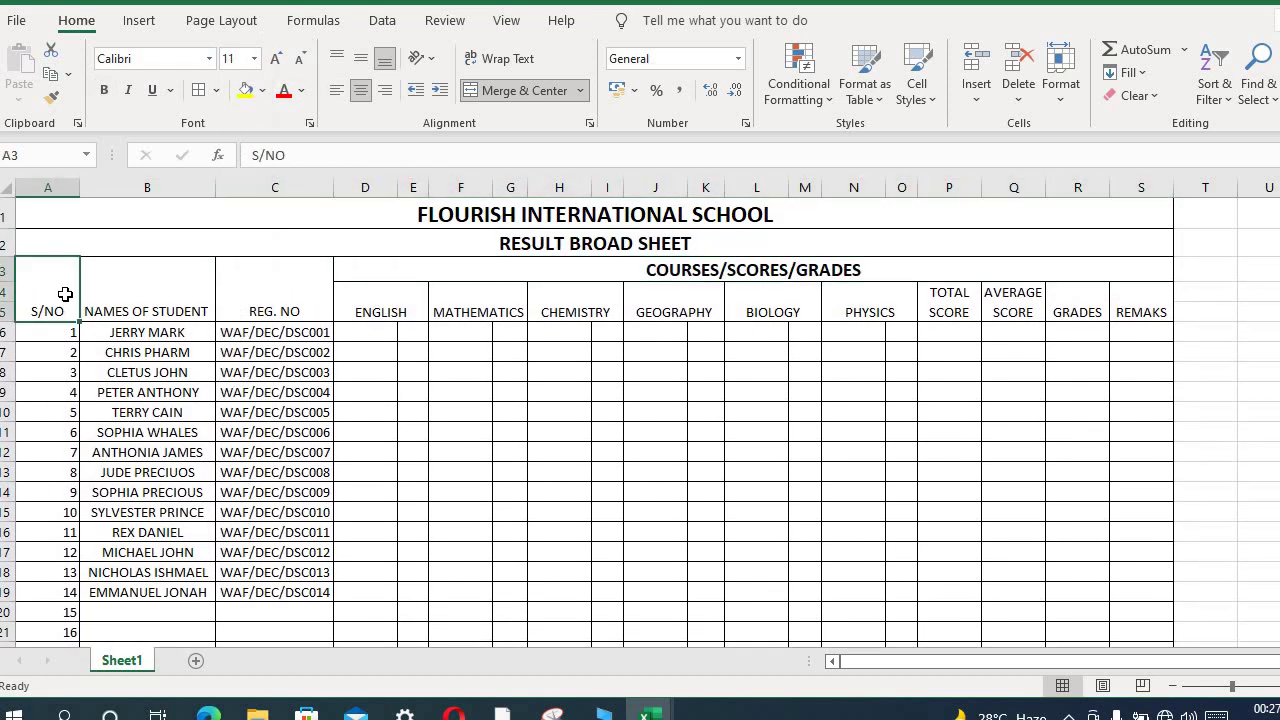
key(shift+Right)
key(shift+Right)
key(shift+Right)
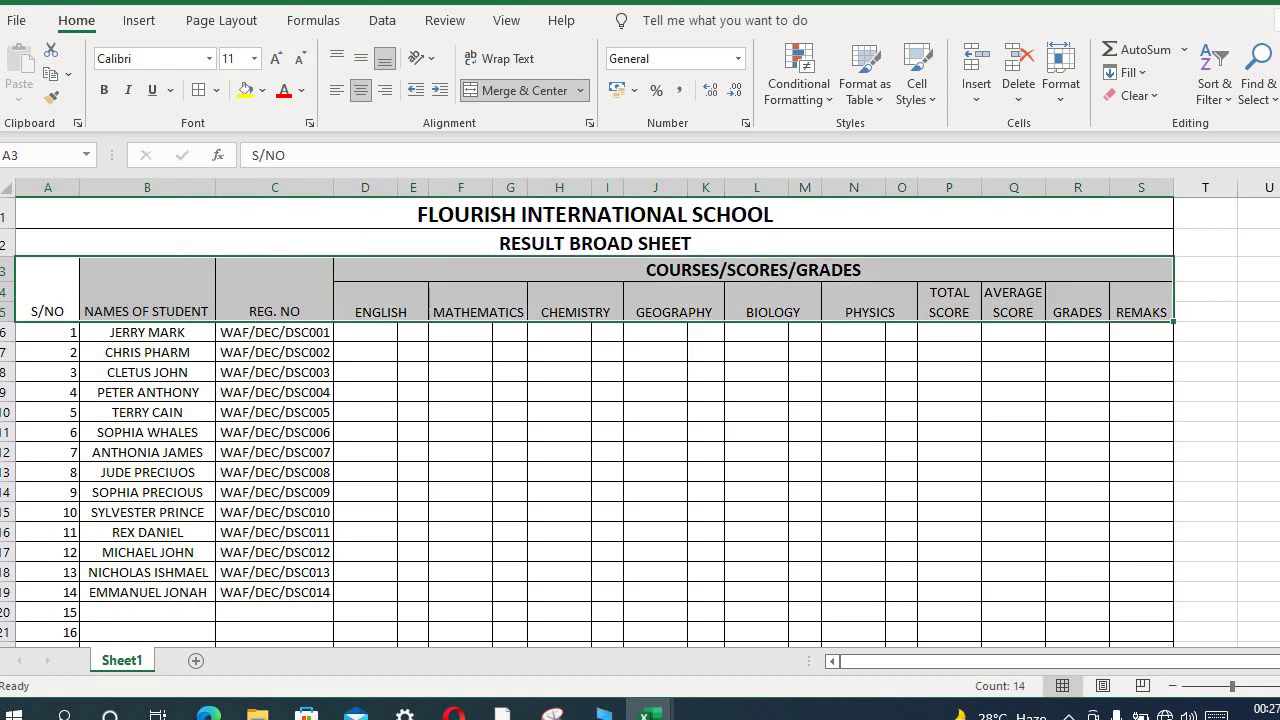
key(ctrl+b)
click(366, 334)
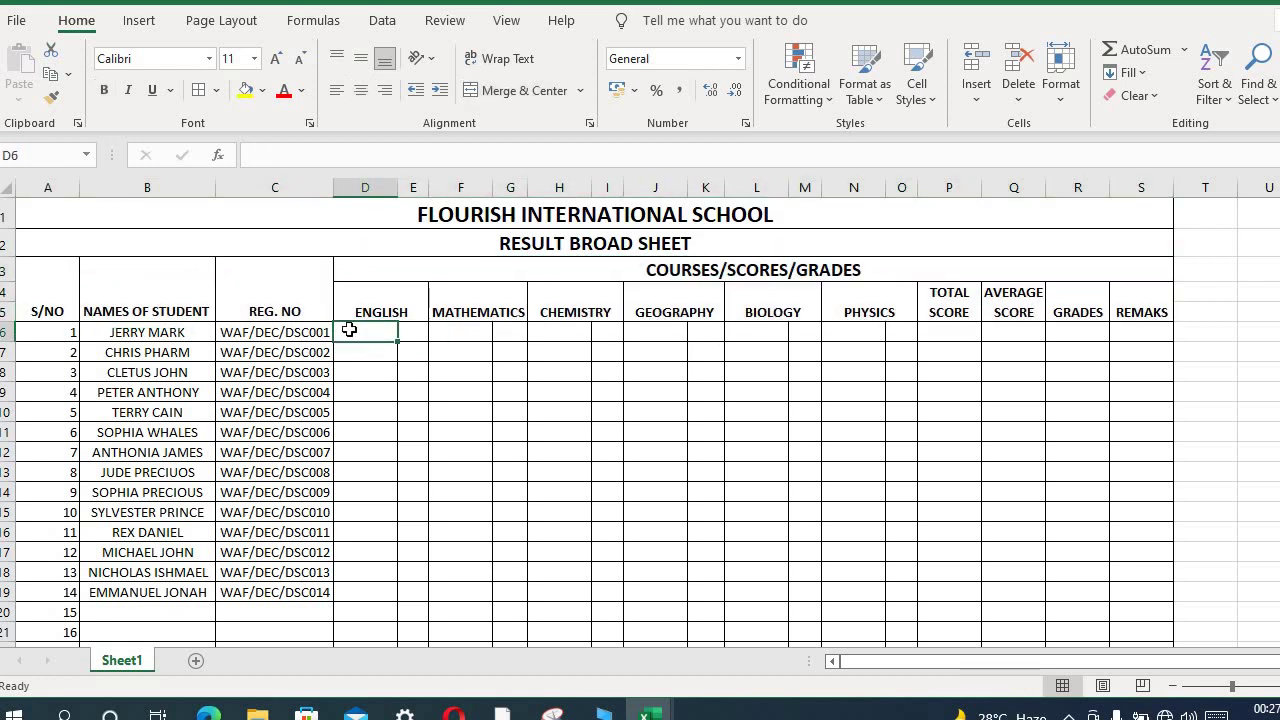
click(42, 216)
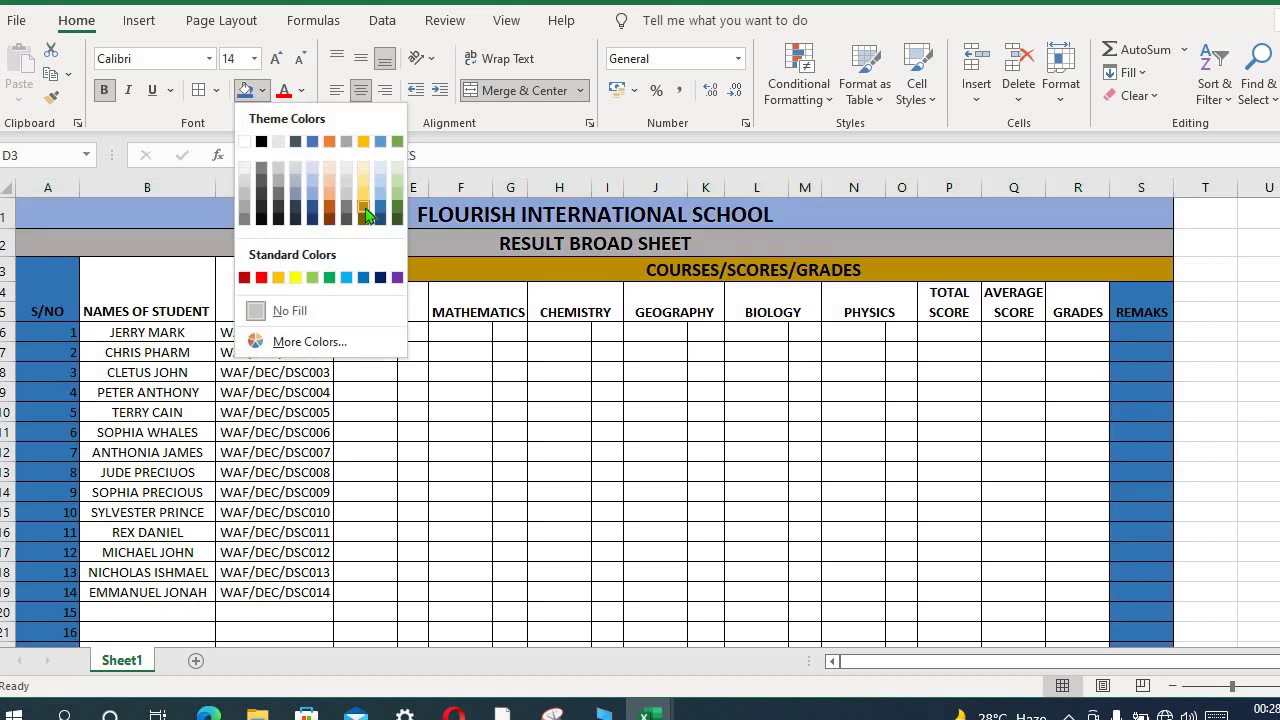
Step: Fill the banner gold, the ENGLISH header blue-grey and GEOGRAPHY dark blue-grey
click(365, 206)
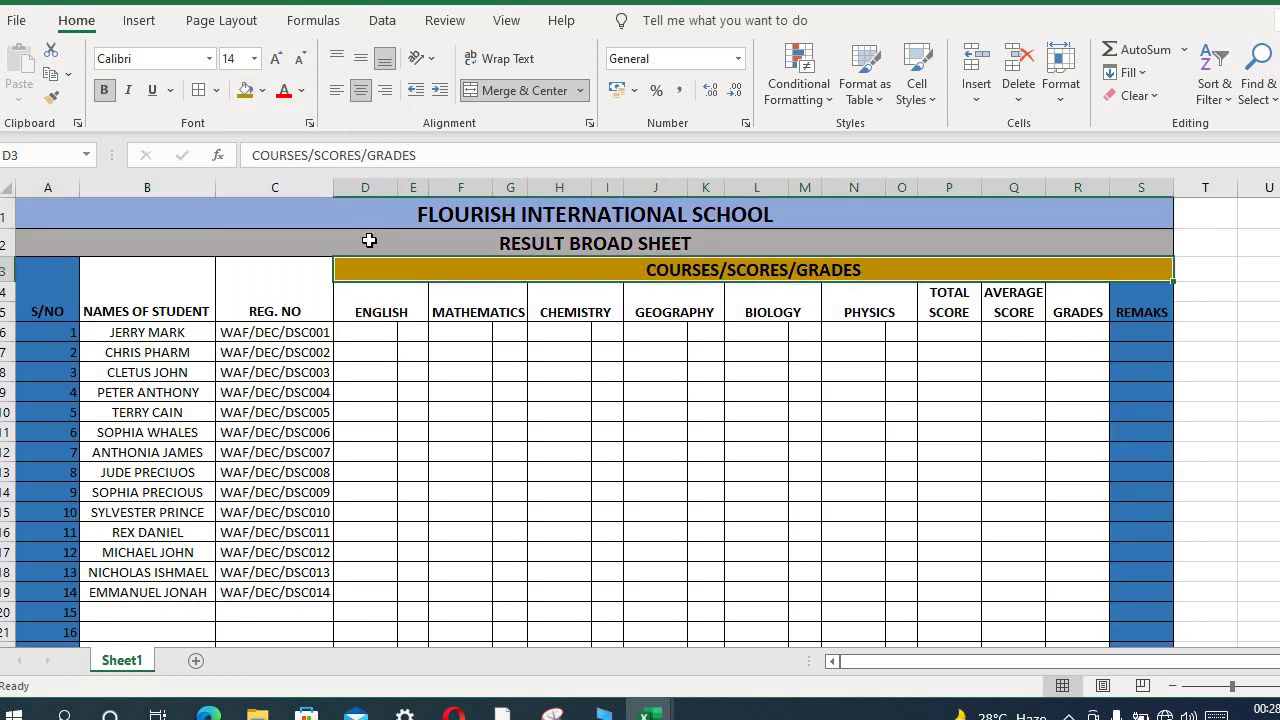
click(372, 300)
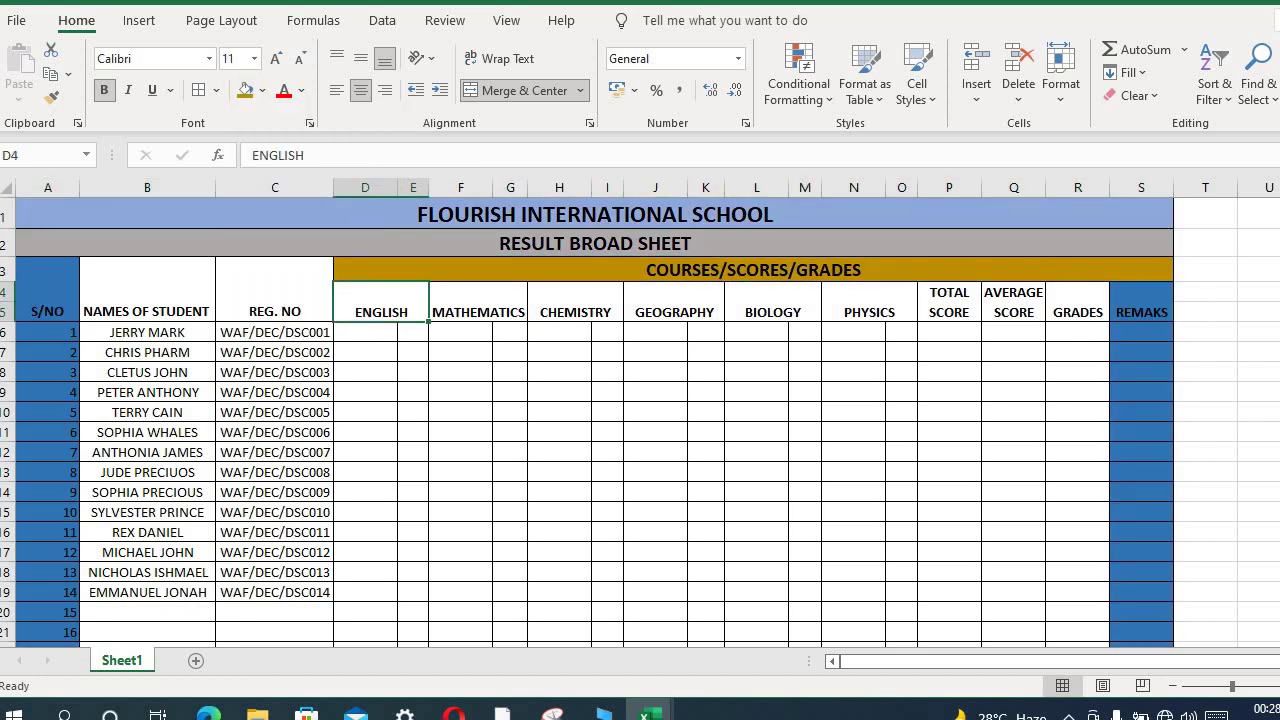
click(262, 90)
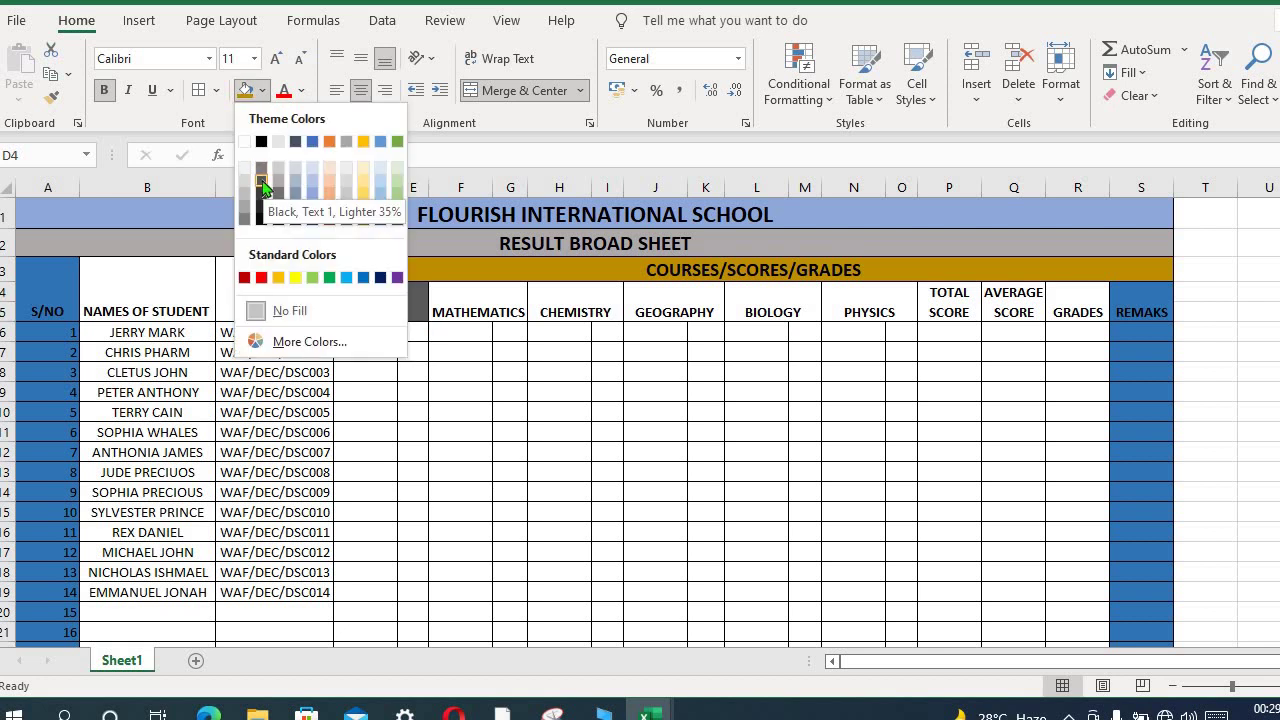
click(296, 200)
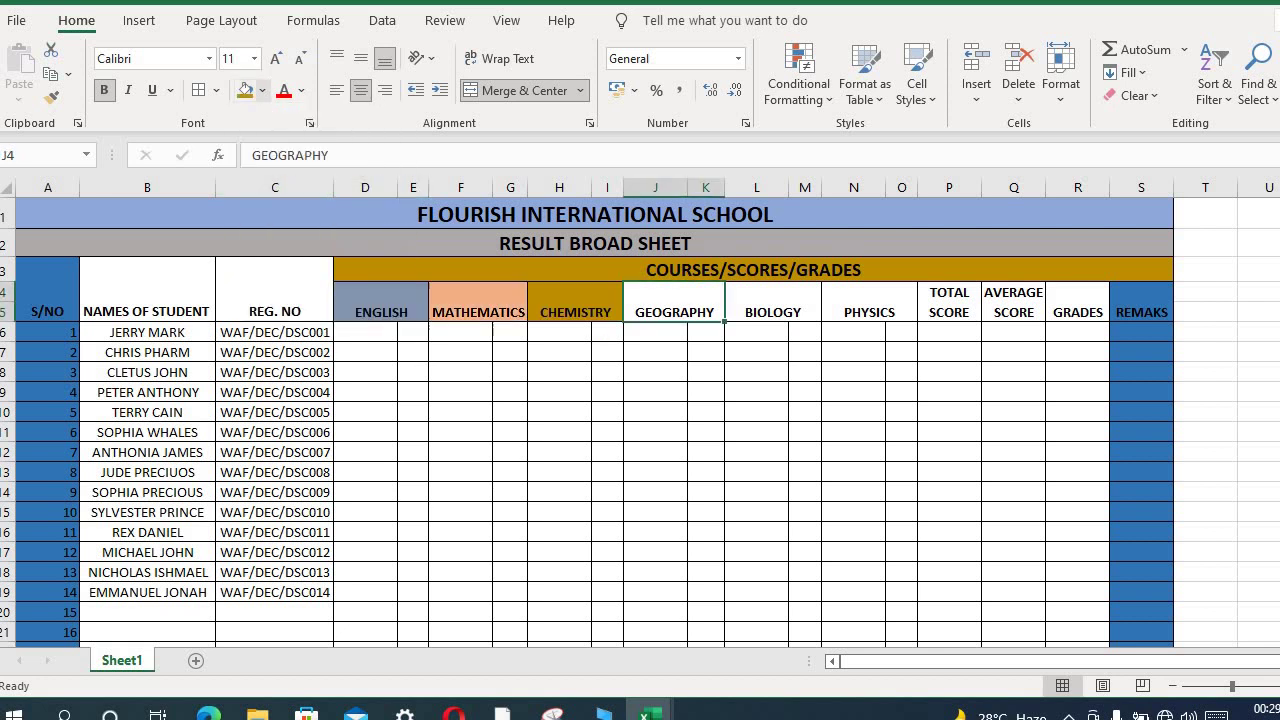
click(262, 90)
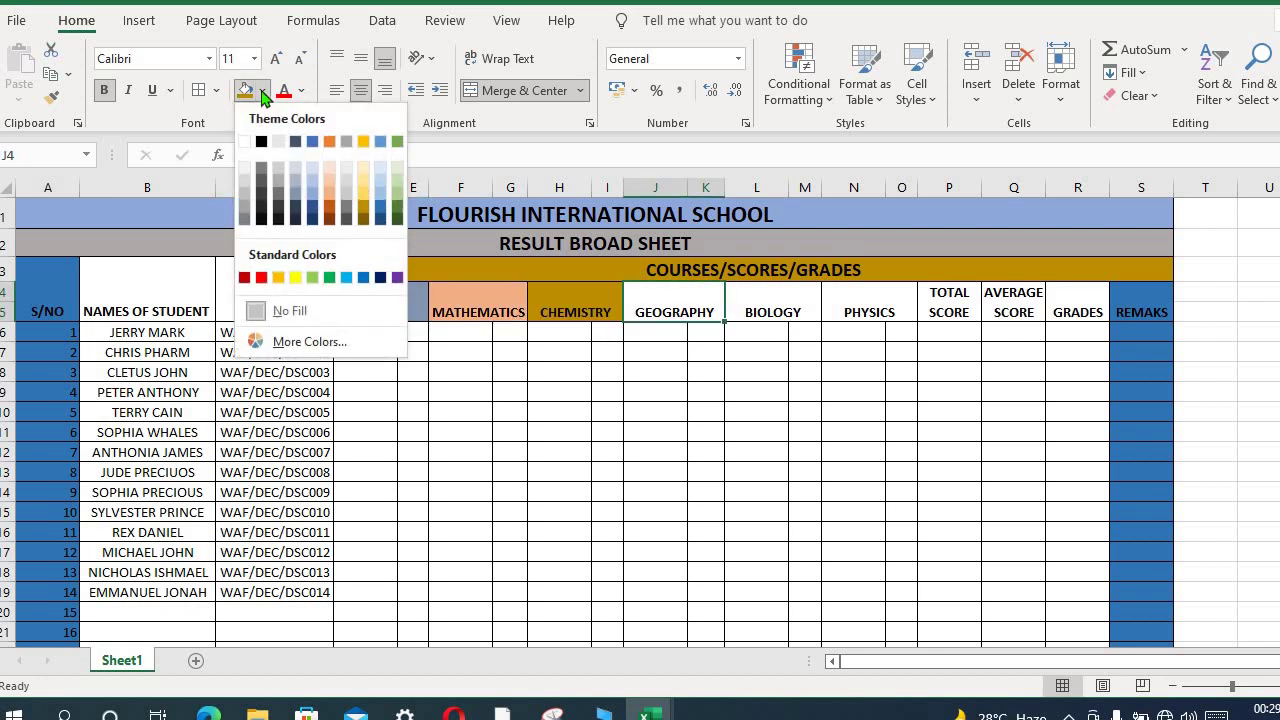
click(296, 207)
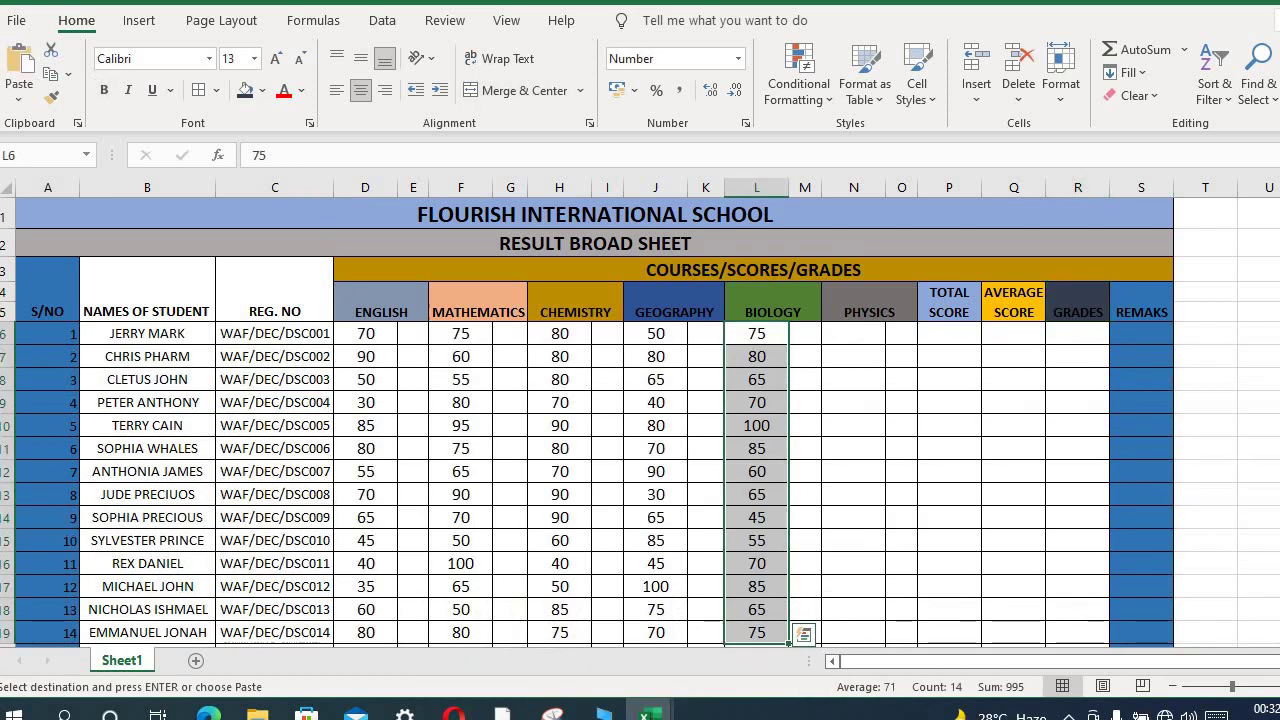
Step: Paste the Physics scores into N6:N19
click(858, 337)
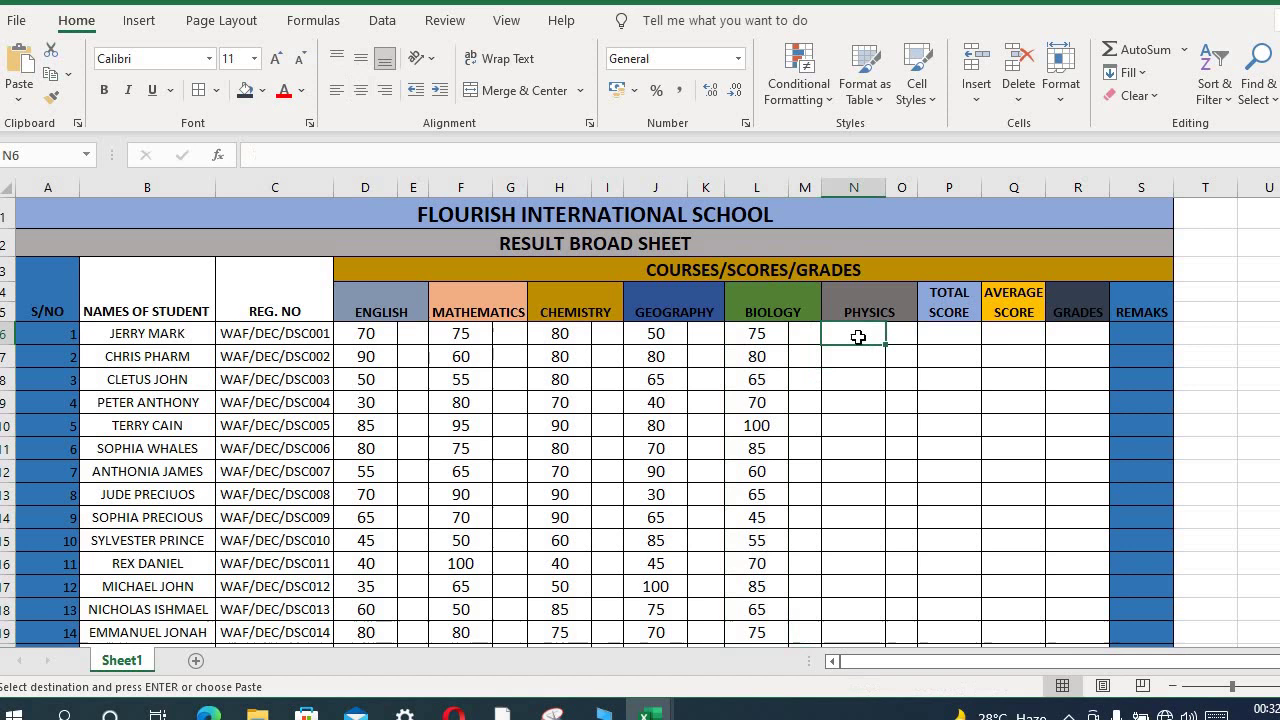
key(ctrl+v)
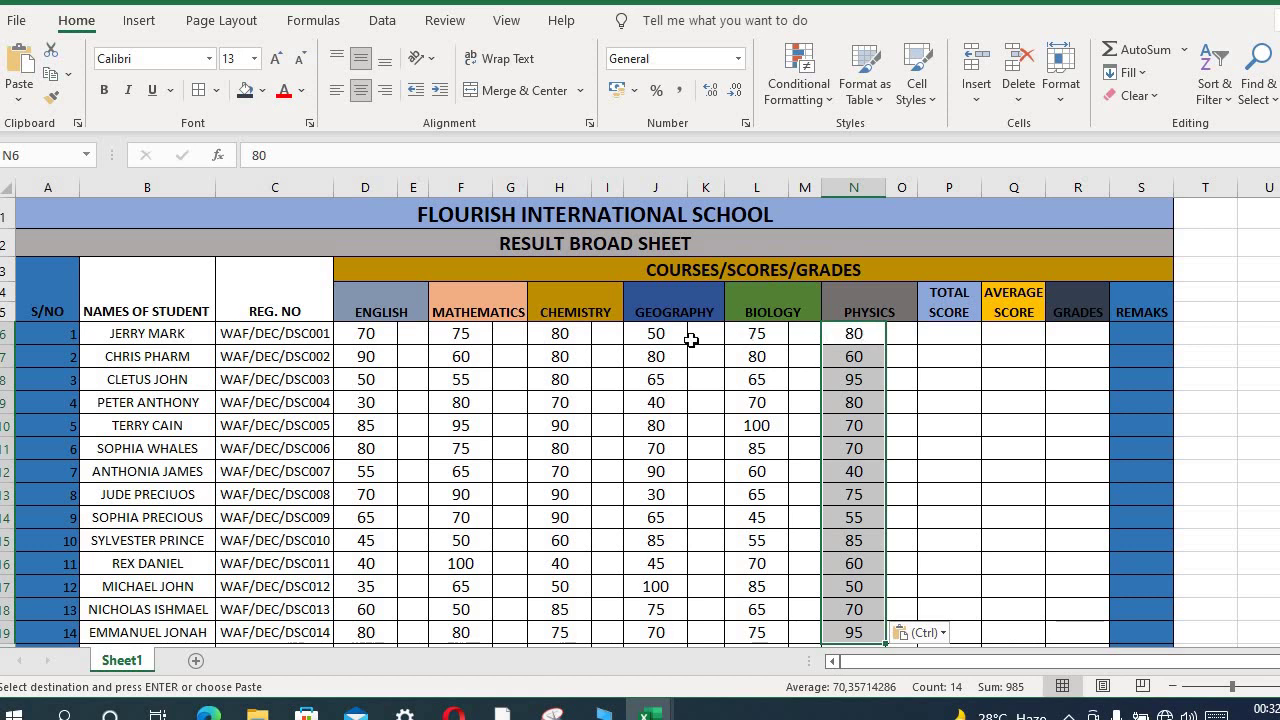
click(414, 333)
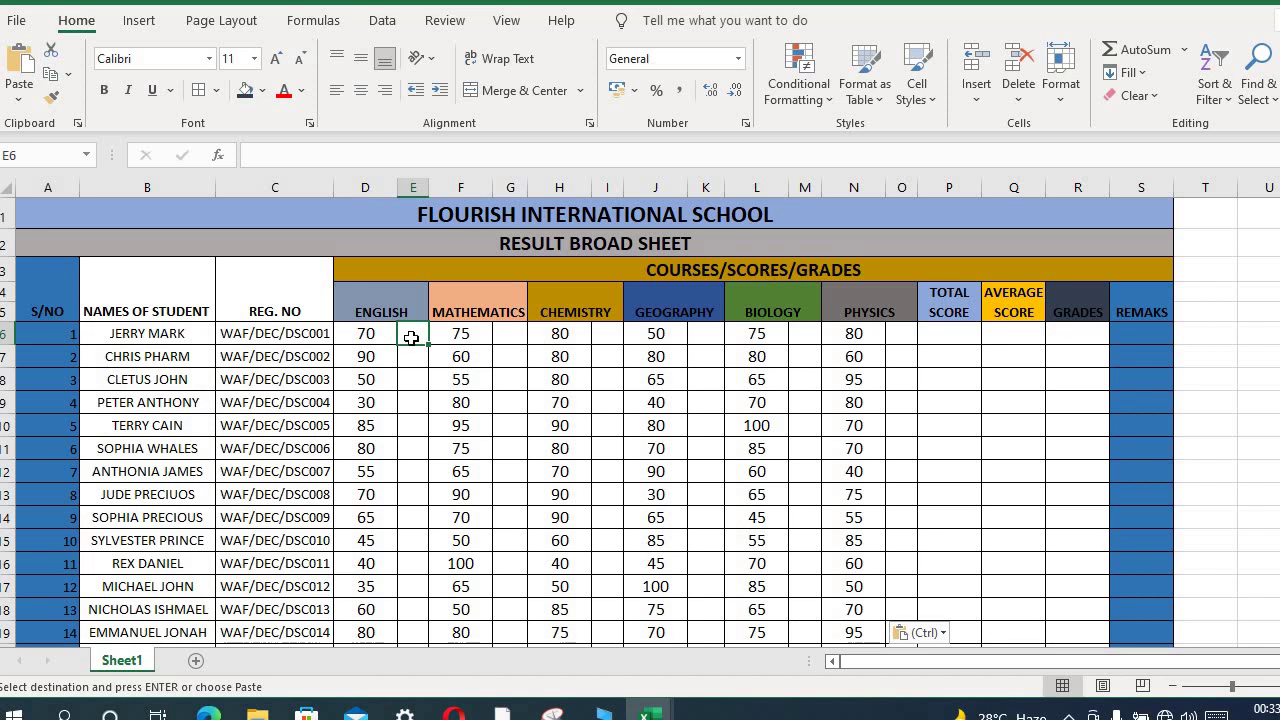
Step: Enter a nested IF in E6 grading D6 as A (>69), B (>59), C (>49), P (>39) or F
text(=)
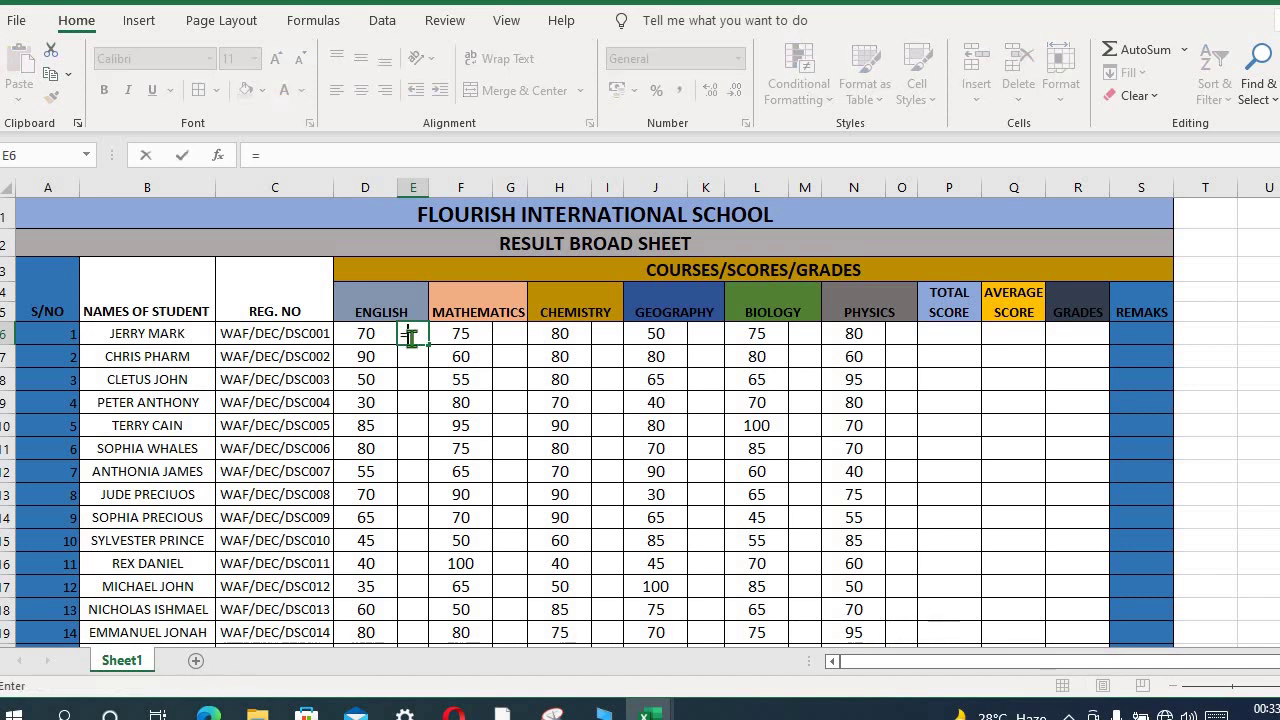
click(270, 155)
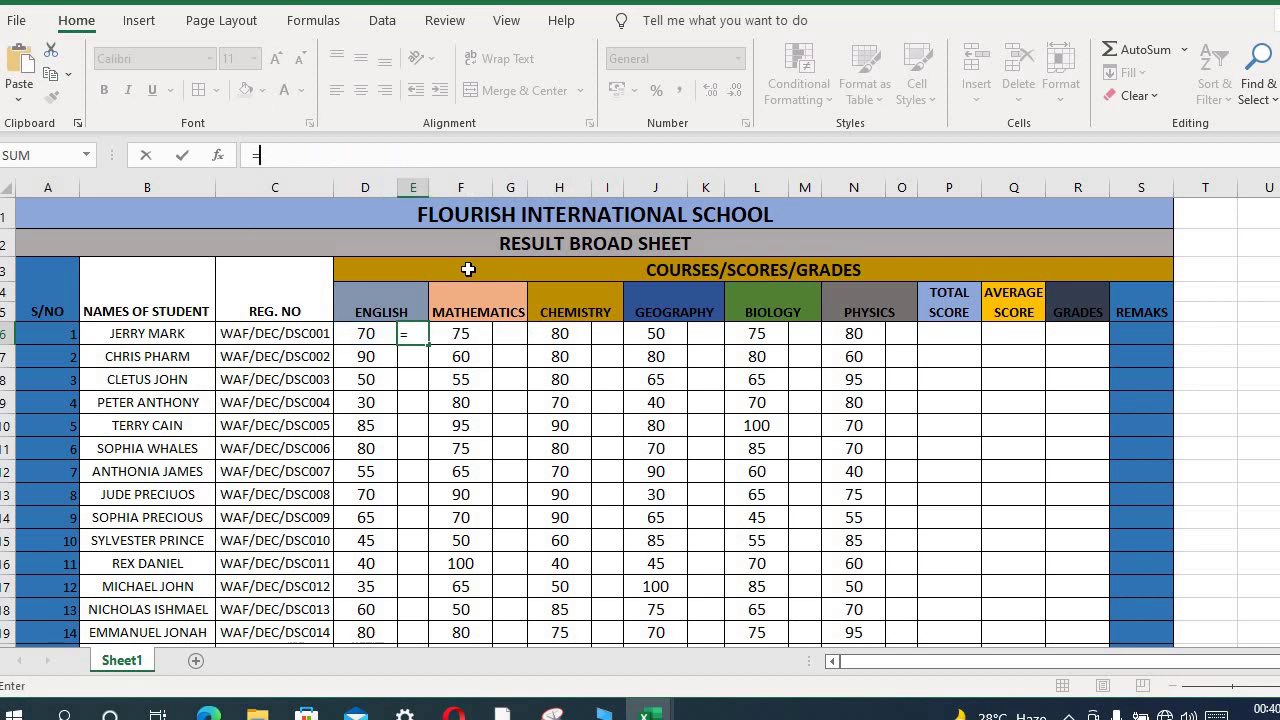
text(if()
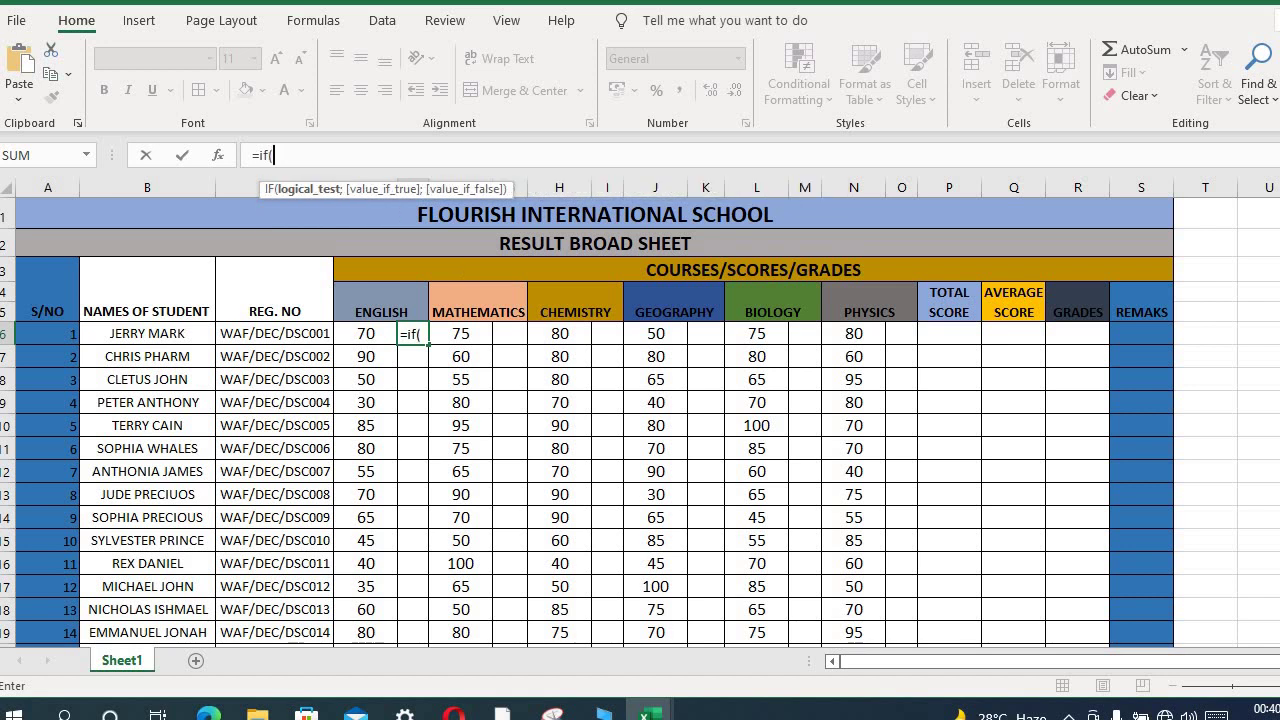
text(D)
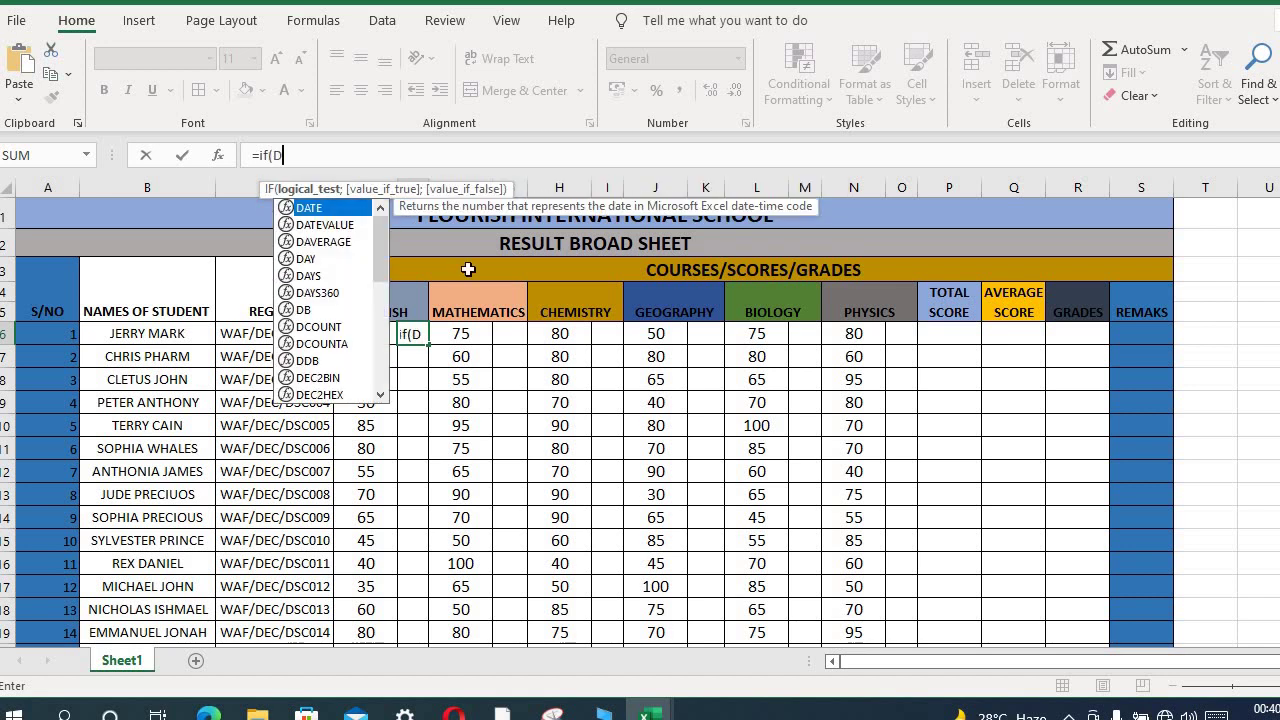
text(6>)
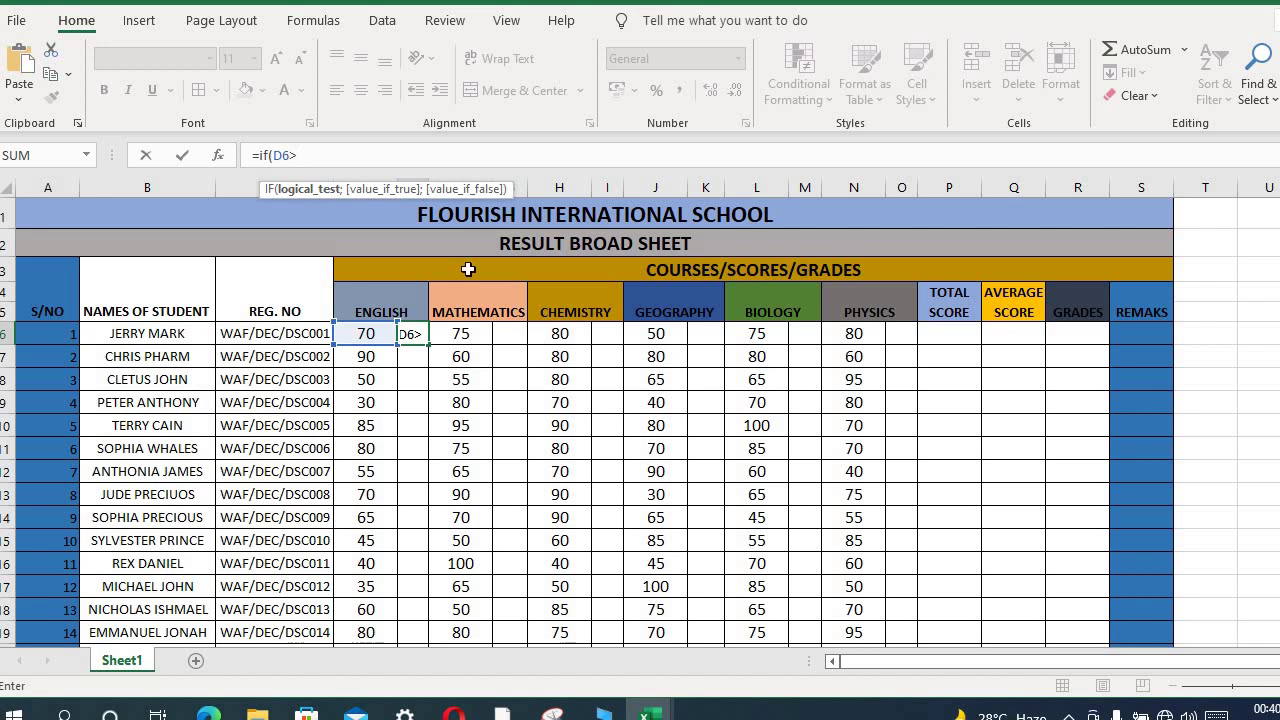
text(69,"A";if)
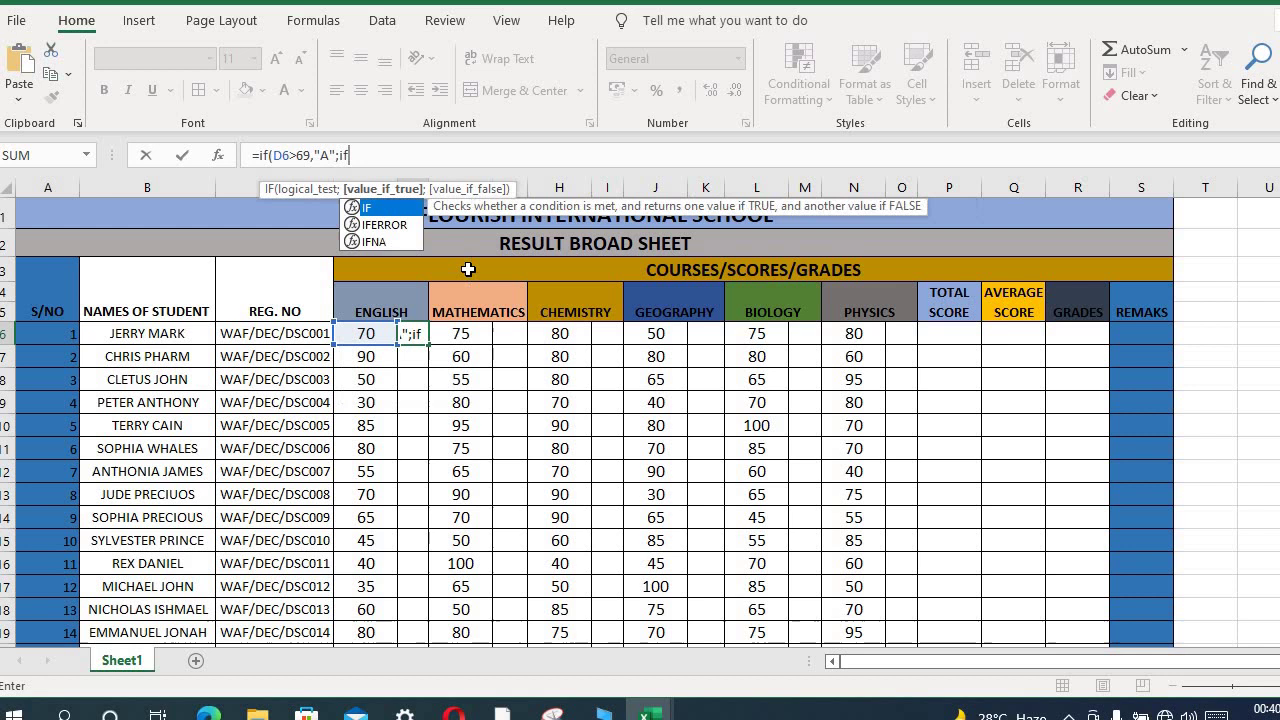
text(()
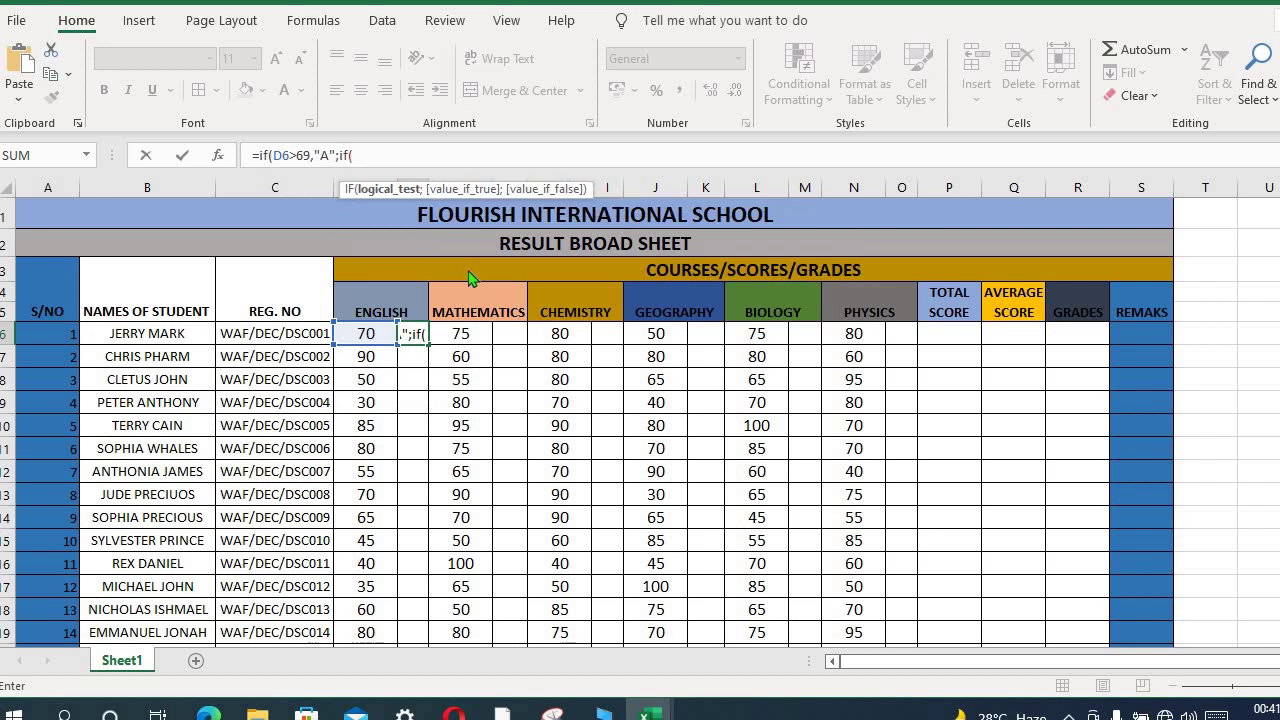
text(D)
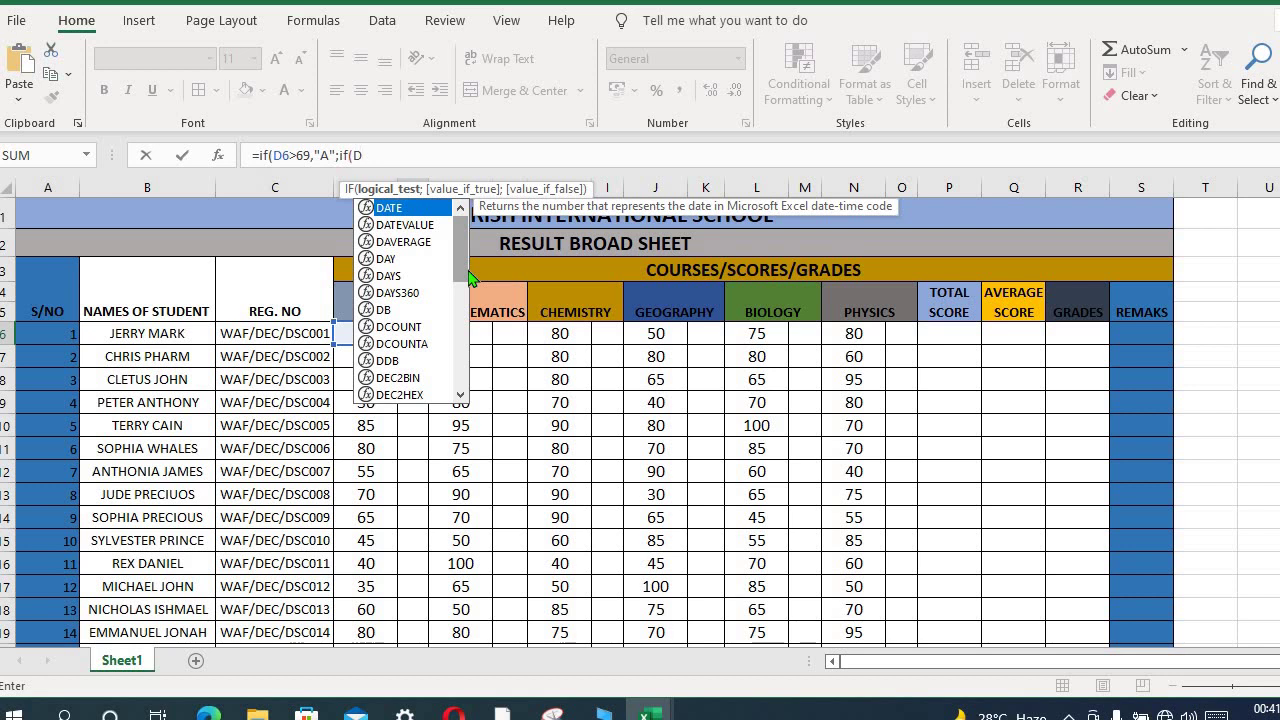
text(6>)
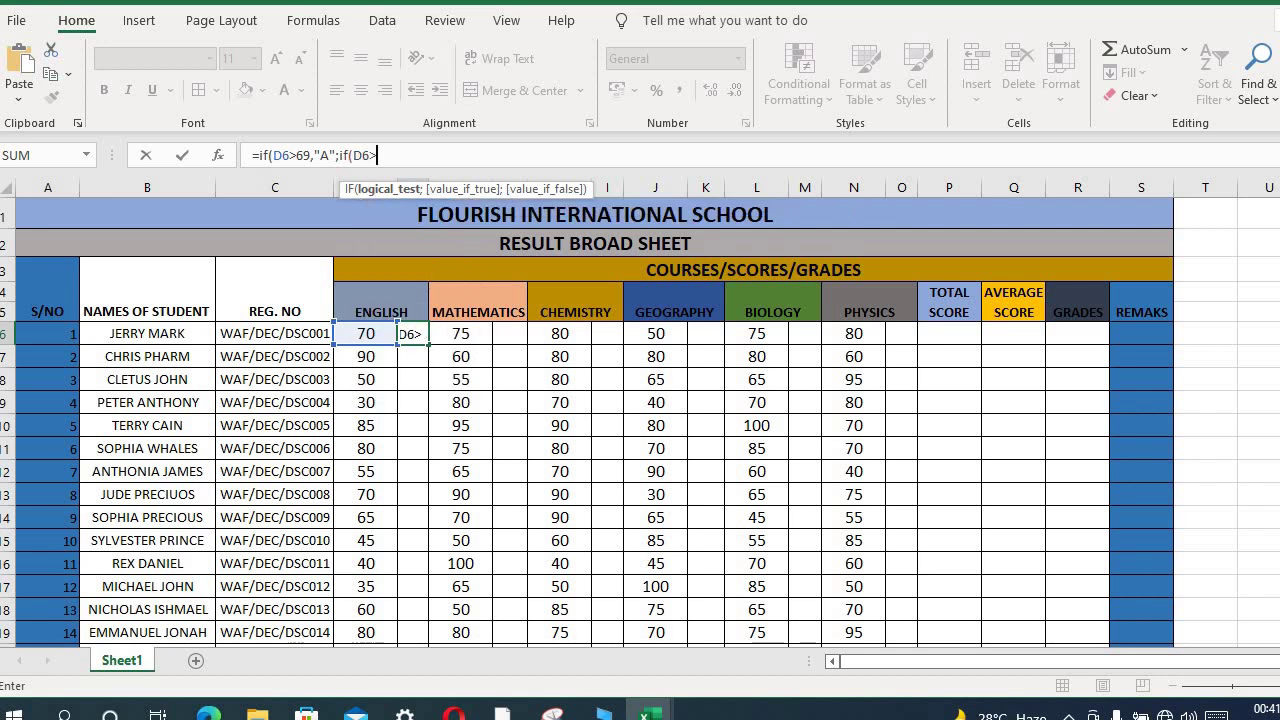
text(59,"B";if)
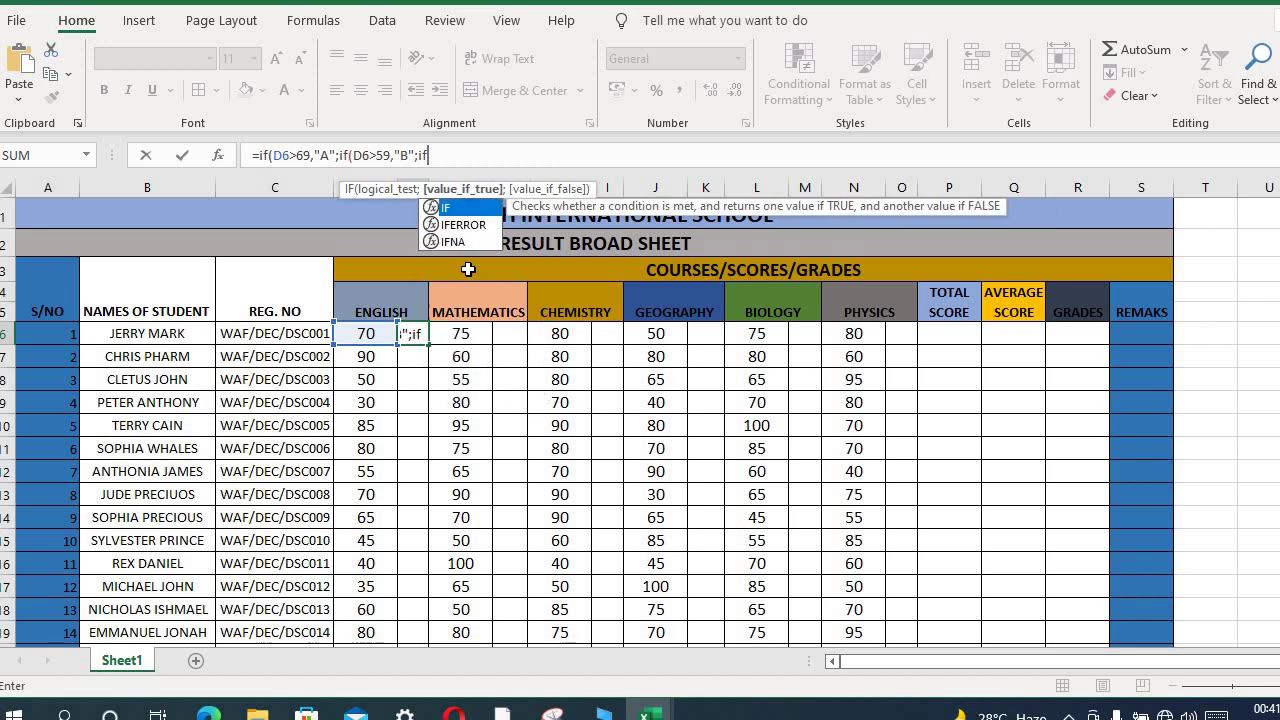
text((D6)
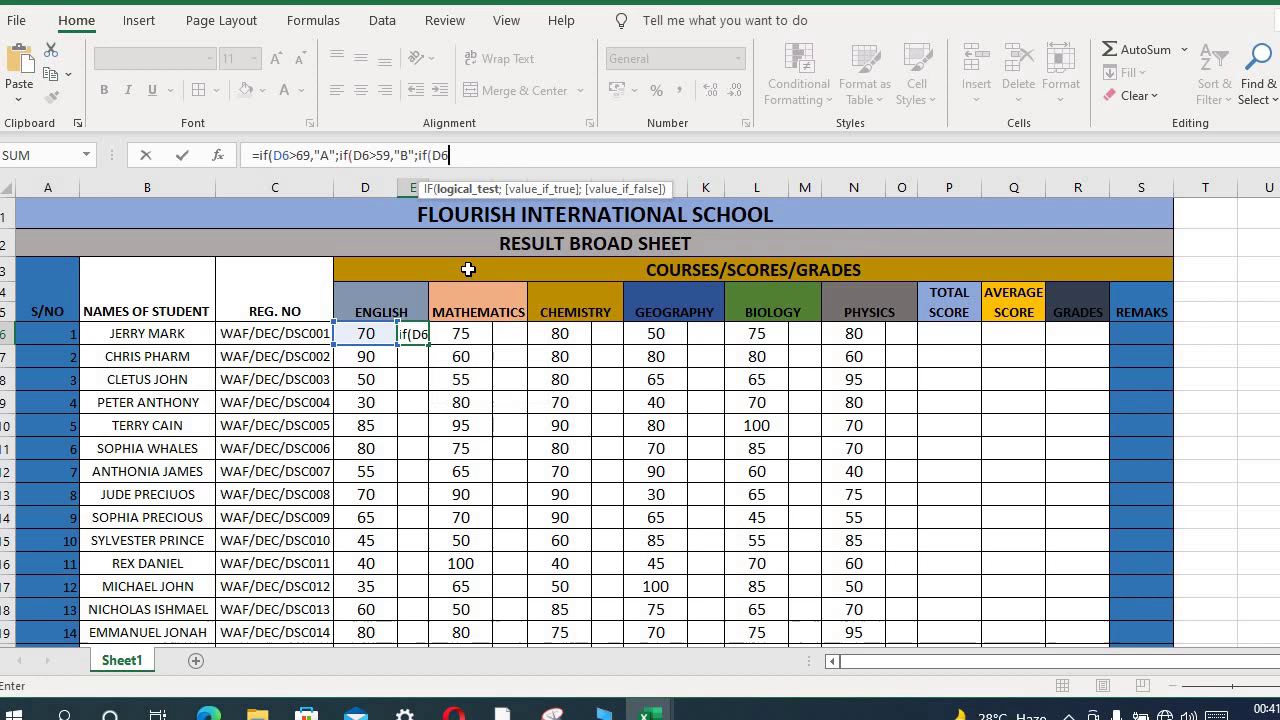
text(>49;"C";IF(D7>39;"P";IF(D7>0;"F)
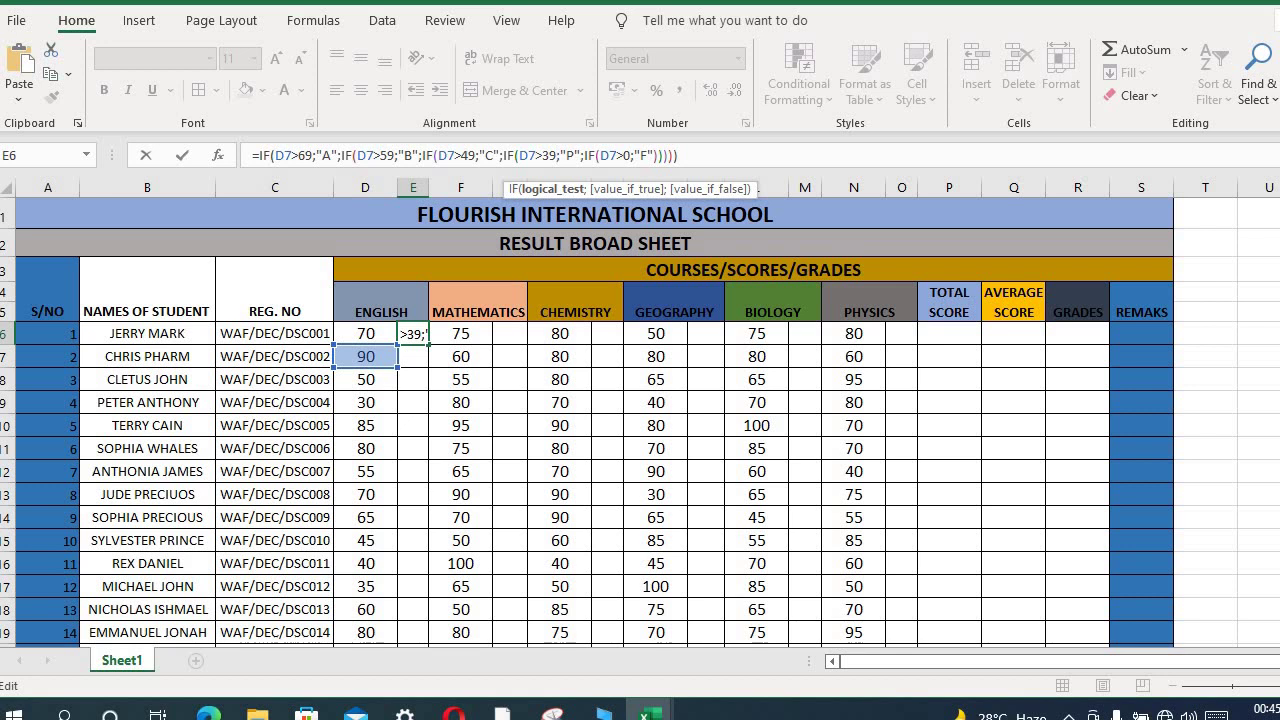
key(Return)
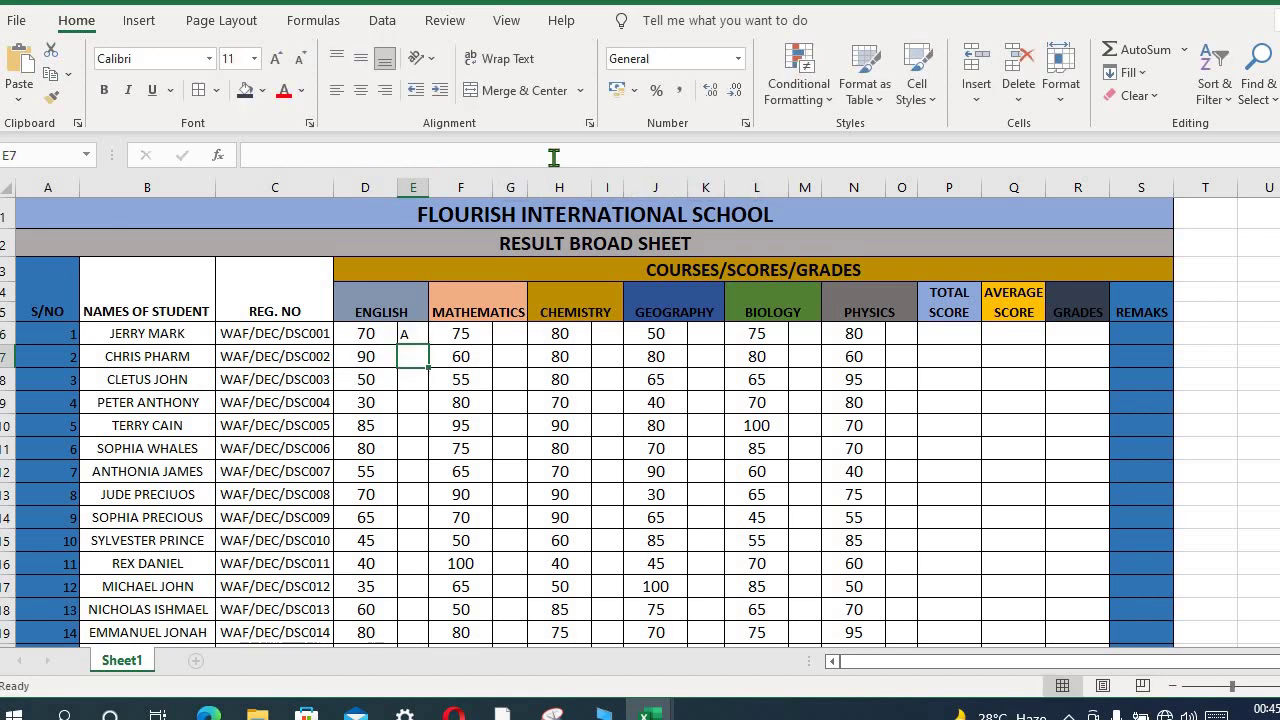
Step: Copy the English grade IF formula in E6 down to E19 for all fourteen students
click(410, 333)
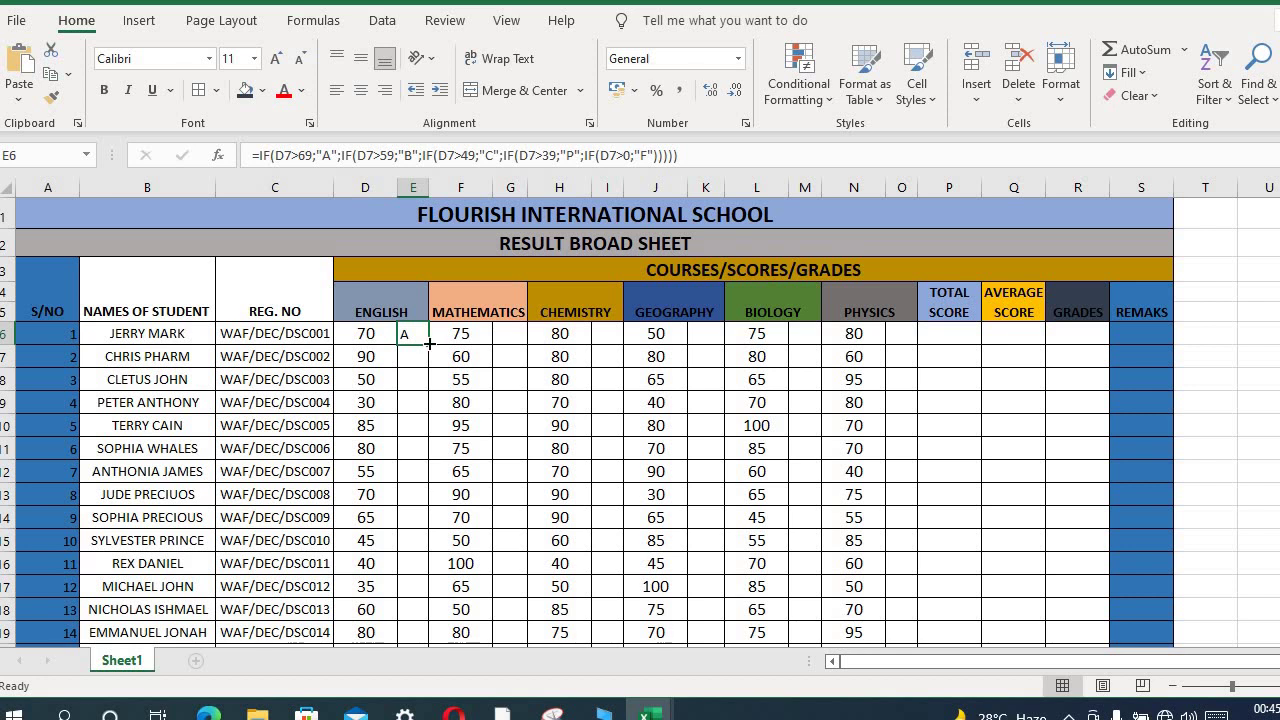
double_click(429, 344)
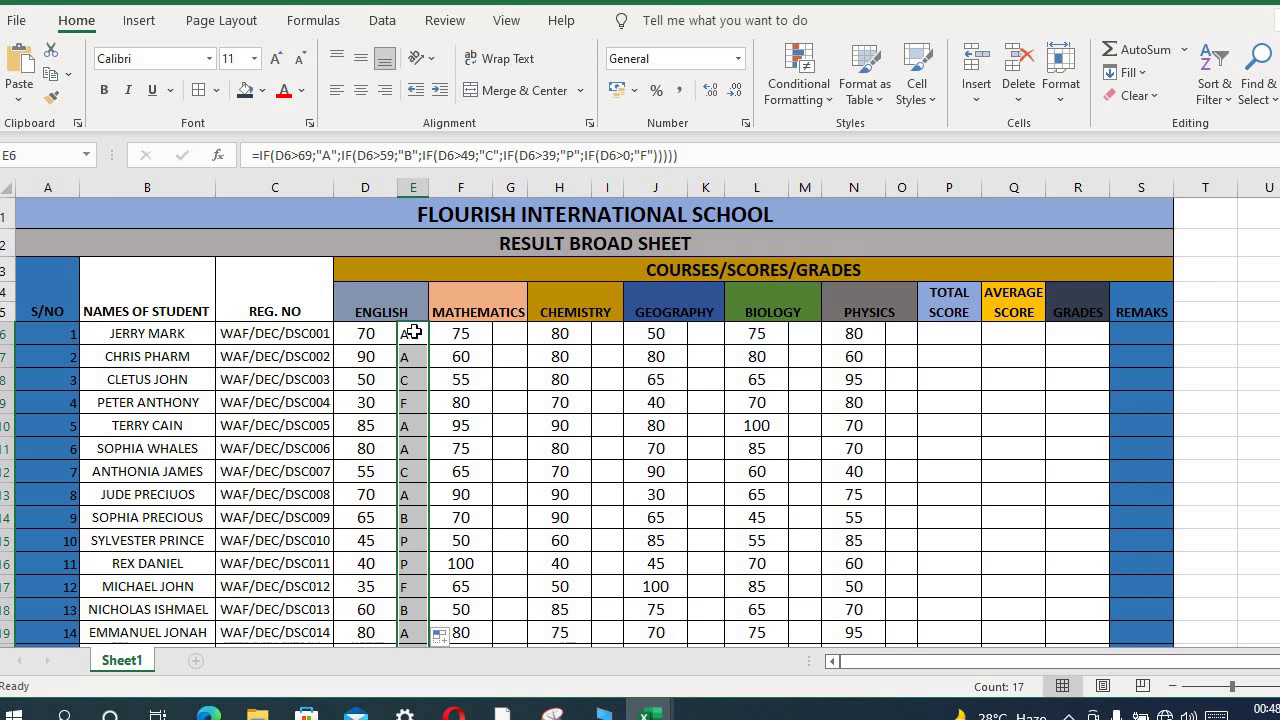
click(413, 332)
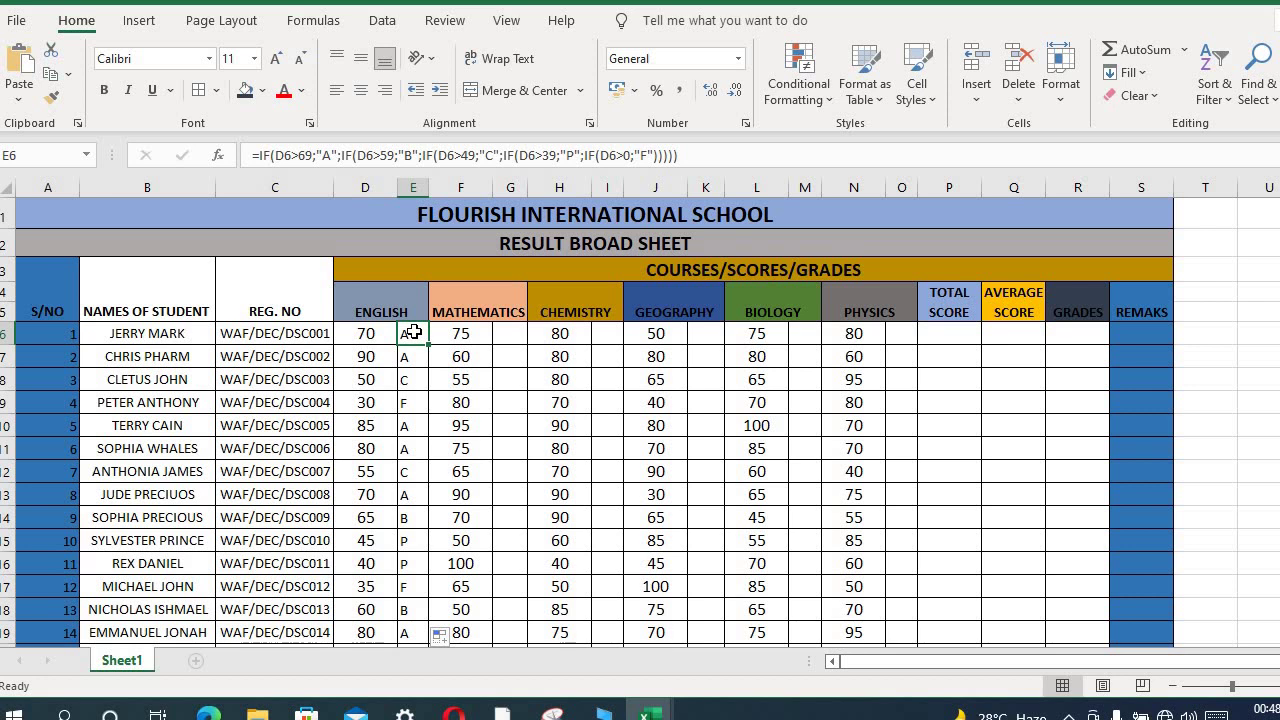
Step: Paste E6's grade formula into G6, I6, K6, M6 and O6
key(ctrl+c)
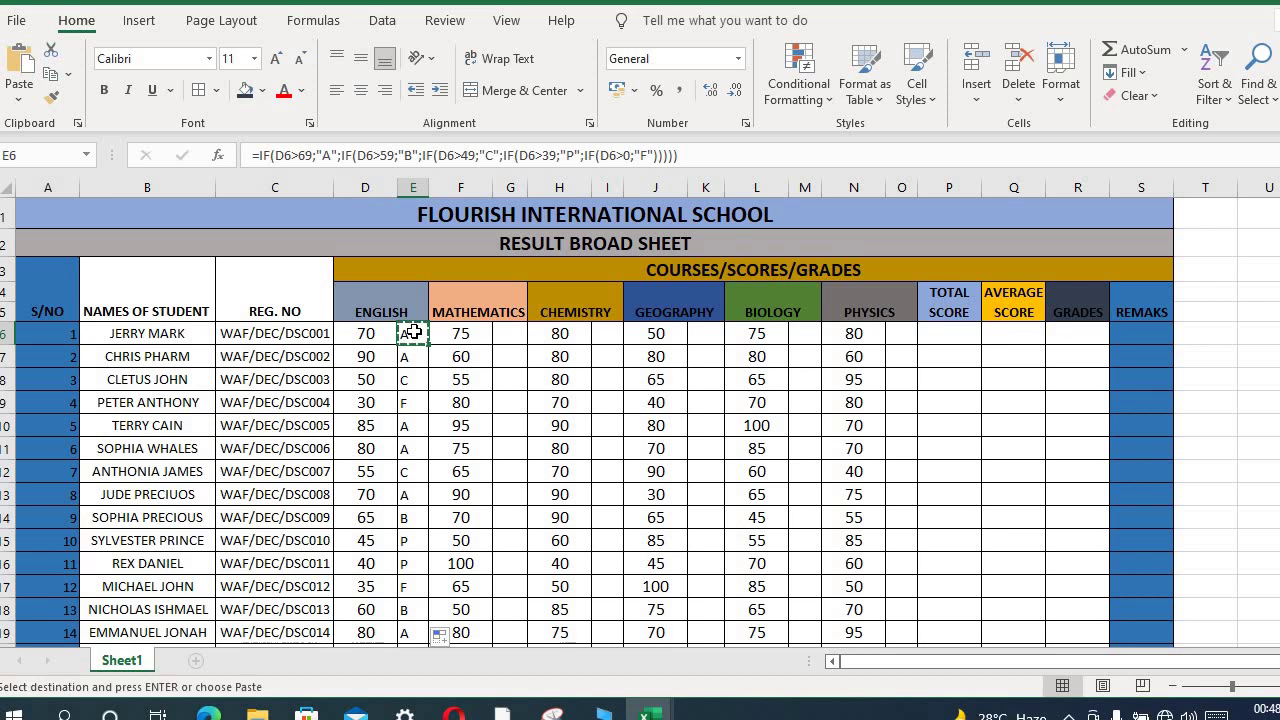
click(510, 335)
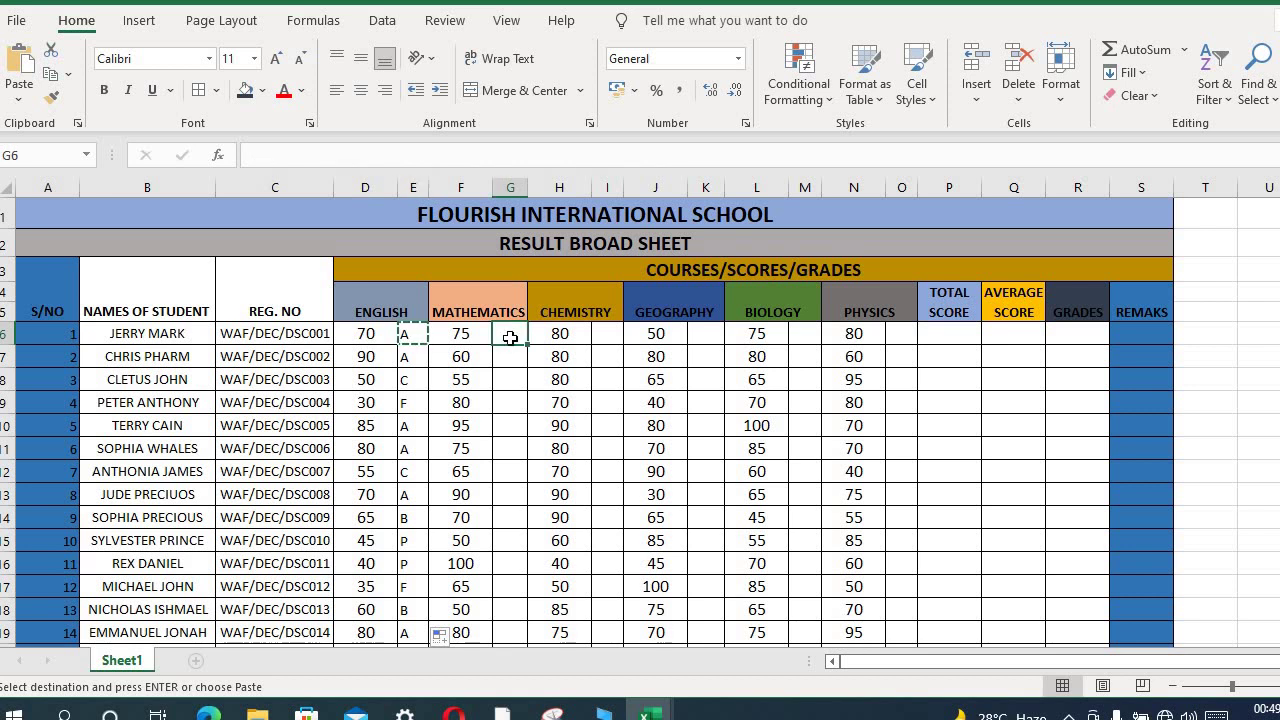
key(ctrl+v)
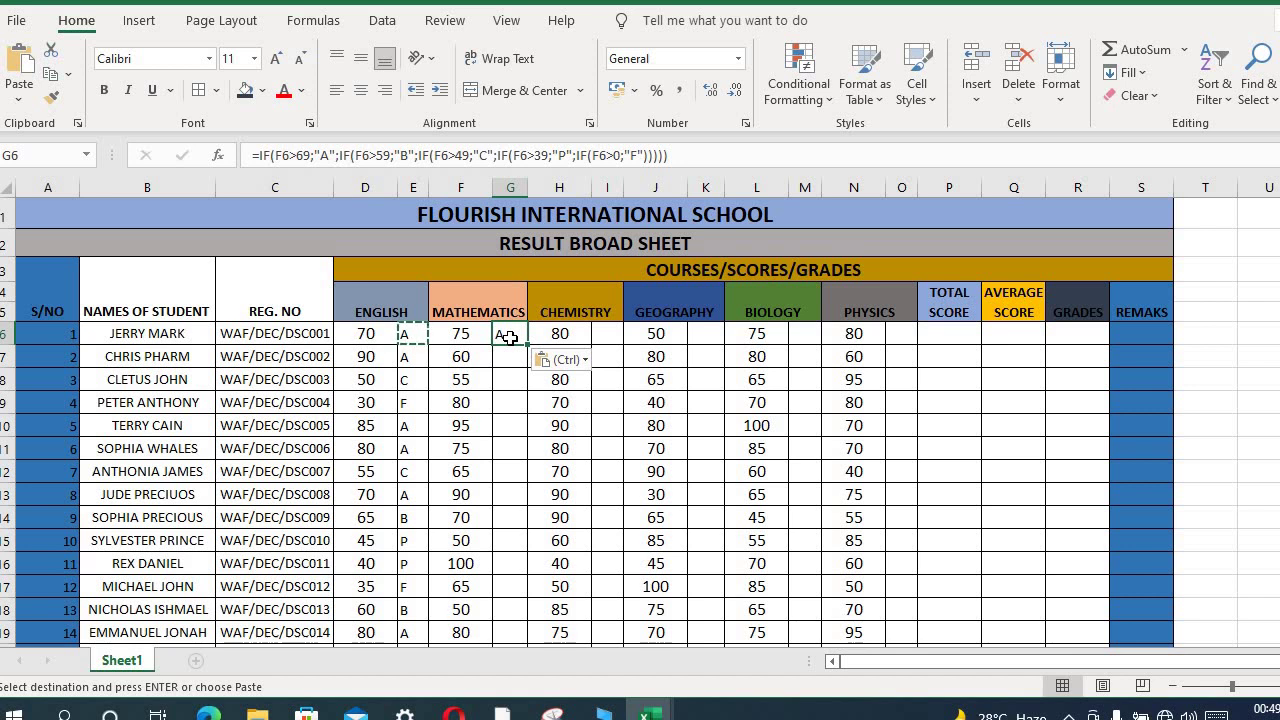
click(612, 337)
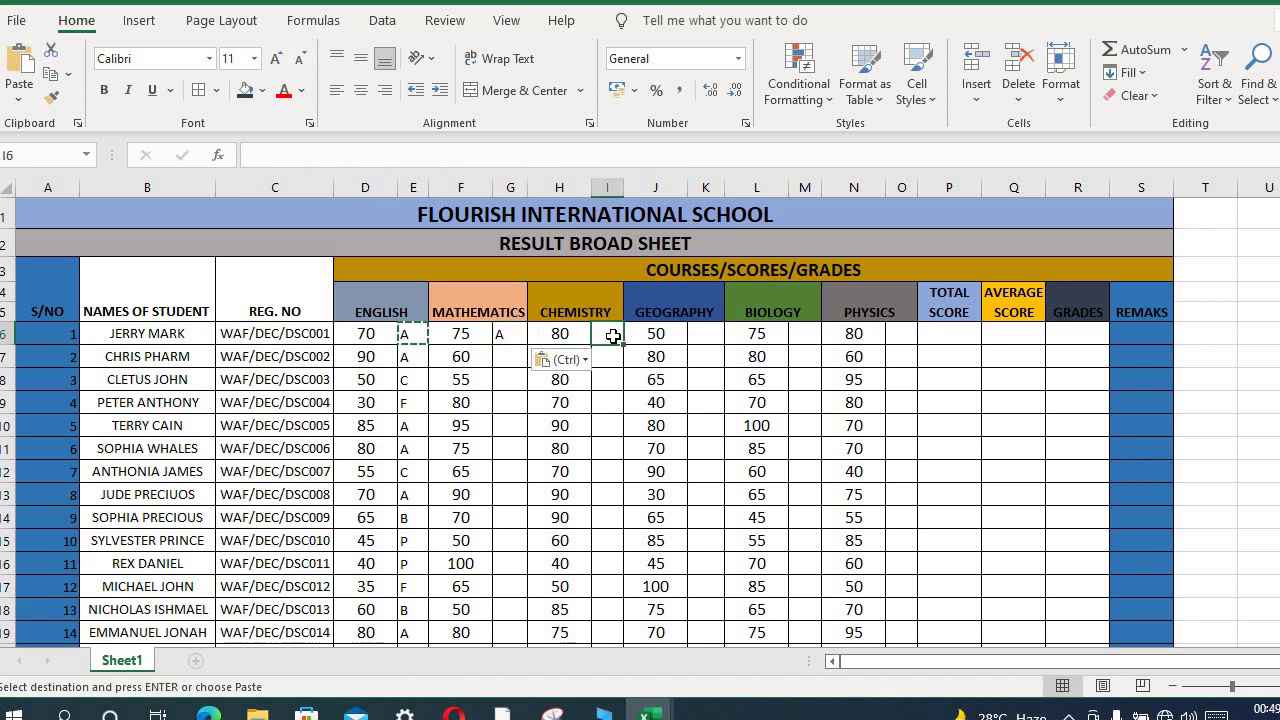
key(ctrl+v)
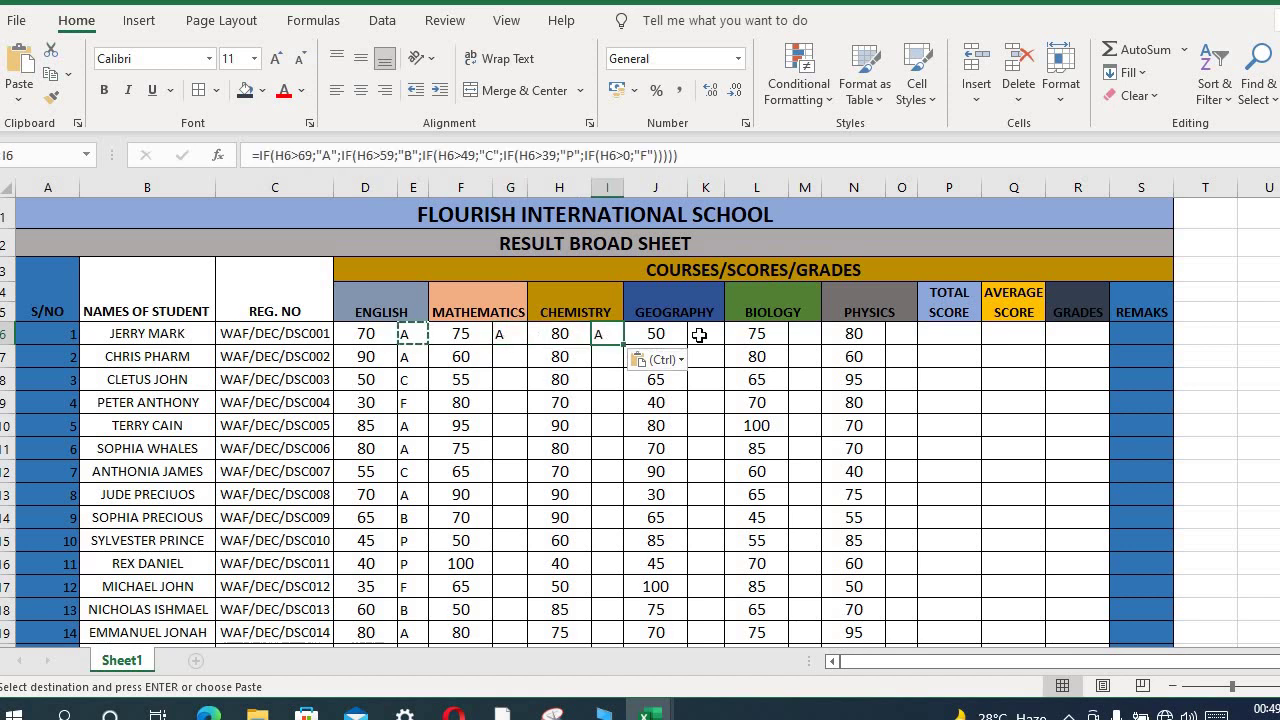
click(699, 335)
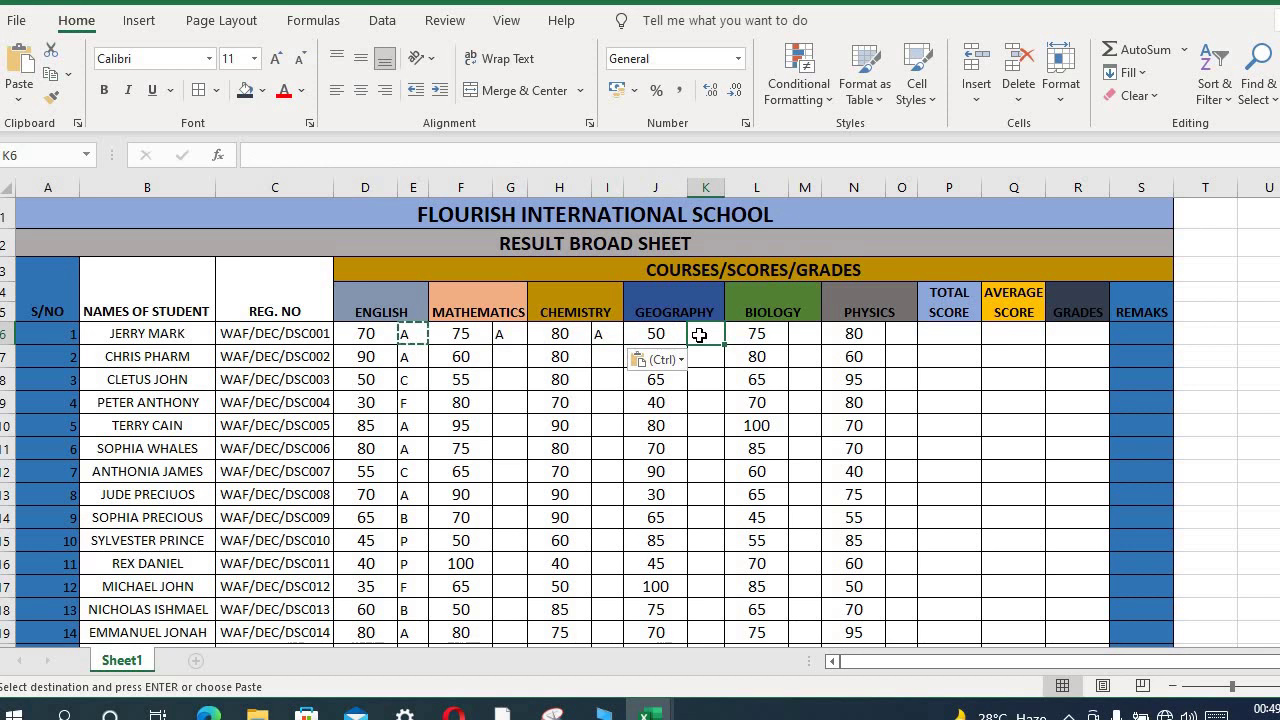
key(ctrl+v)
click(805, 334)
key(ctrl+v)
click(900, 334)
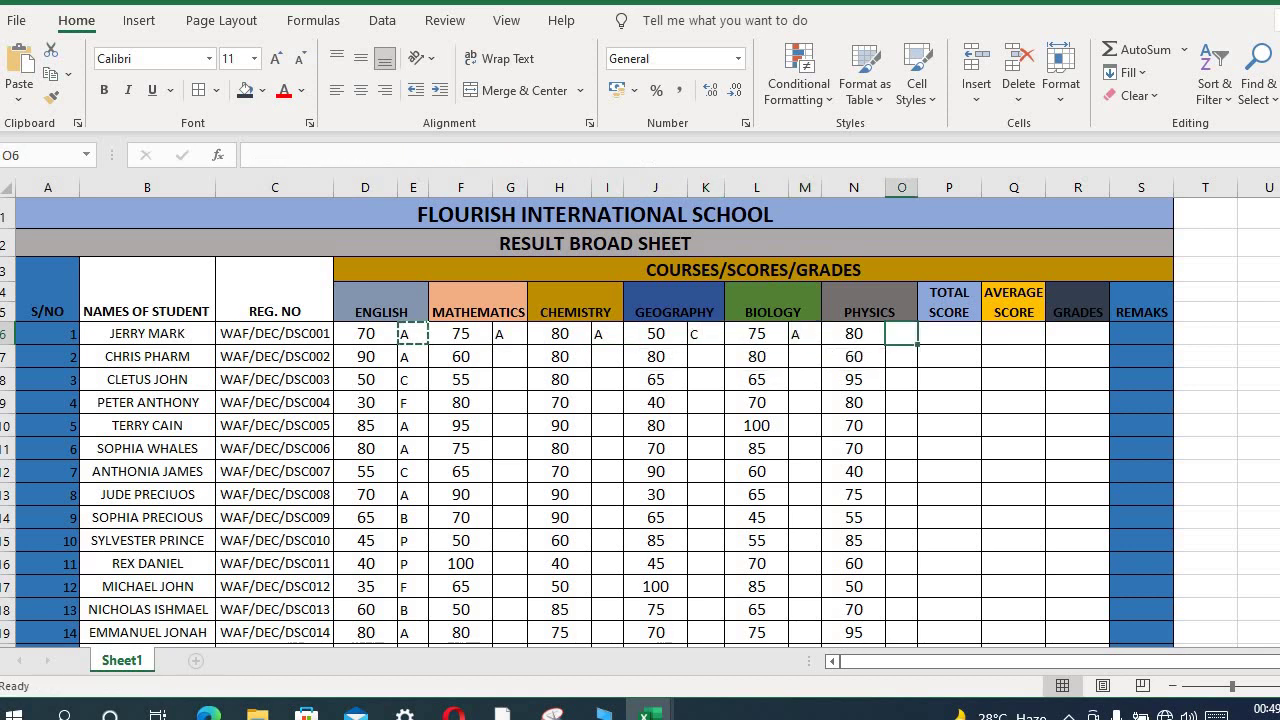
key(ctrl+v)
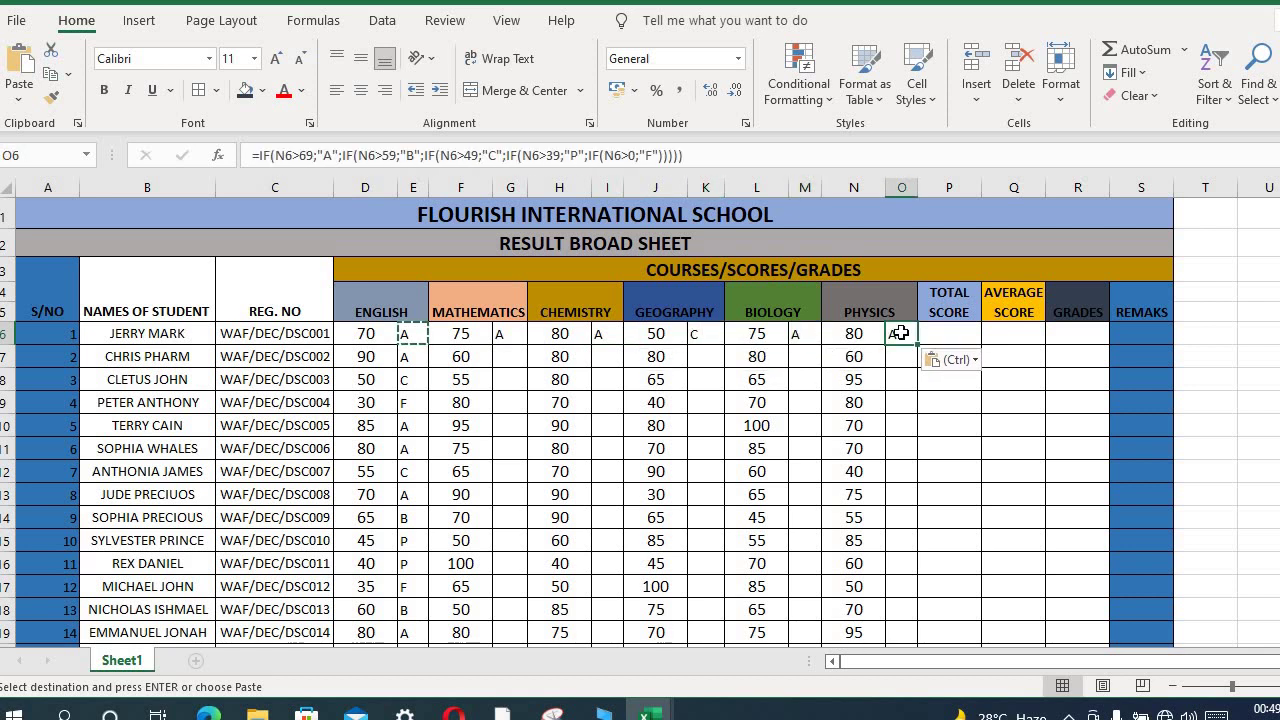
Step: Fill the grade formulas down columns G, I, K, M and O for every student
click(510, 335)
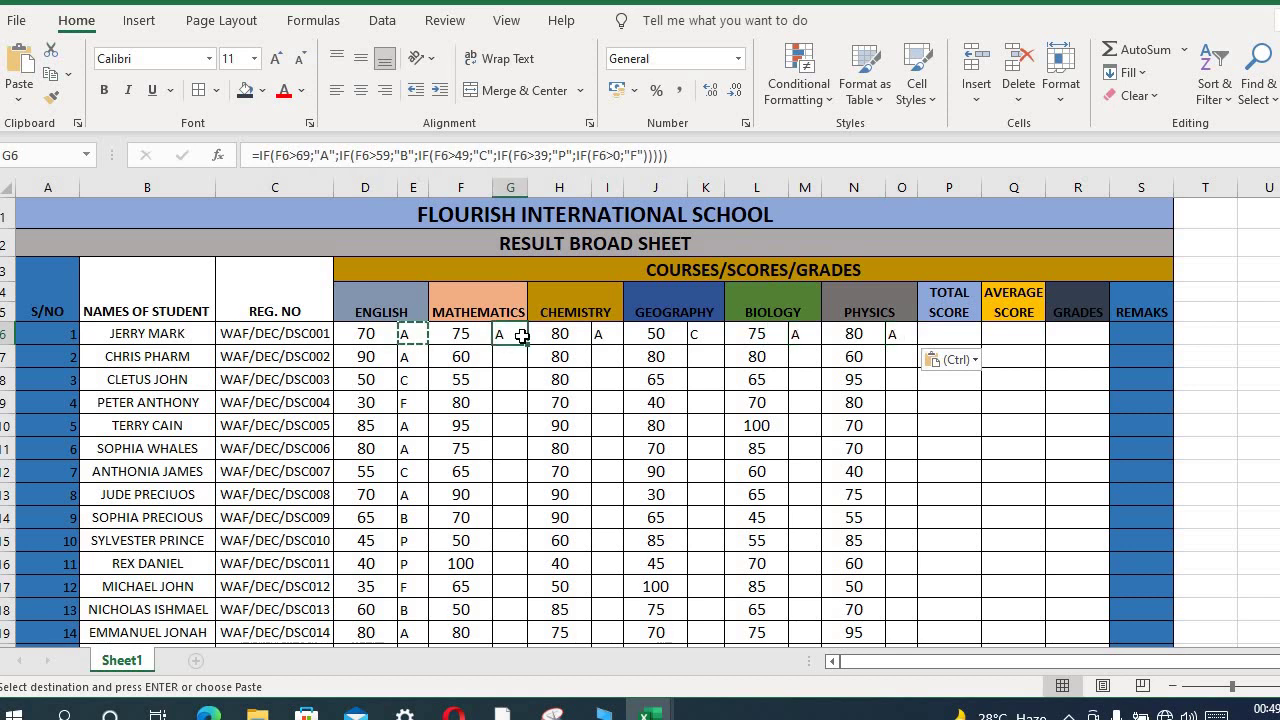
double_click(527, 341)
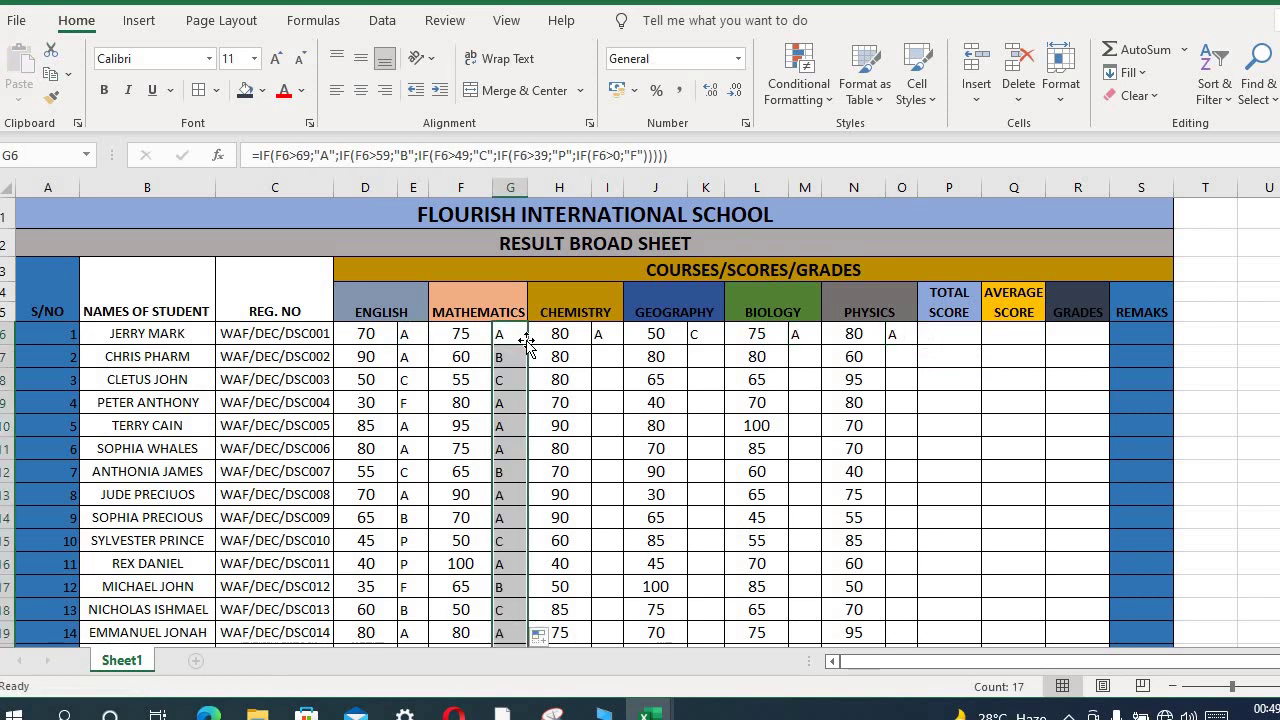
click(606, 334)
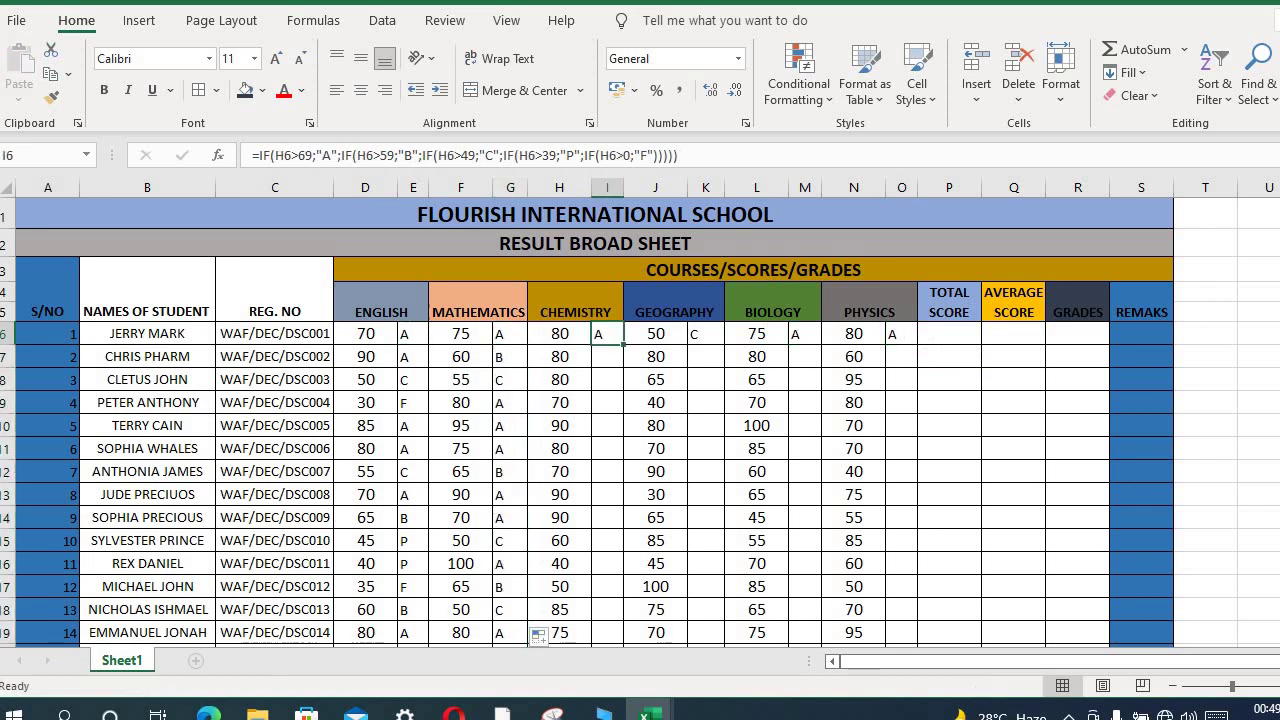
double_click(621, 343)
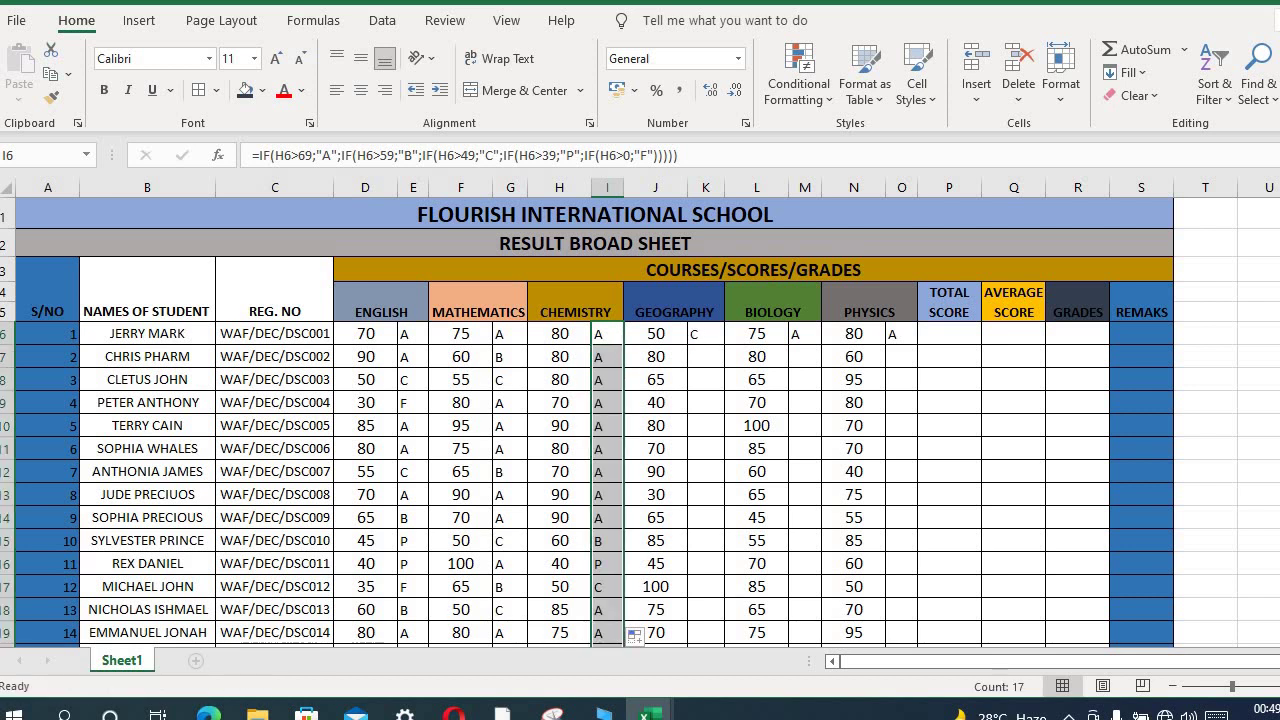
click(700, 334)
double_click(723, 344)
click(804, 334)
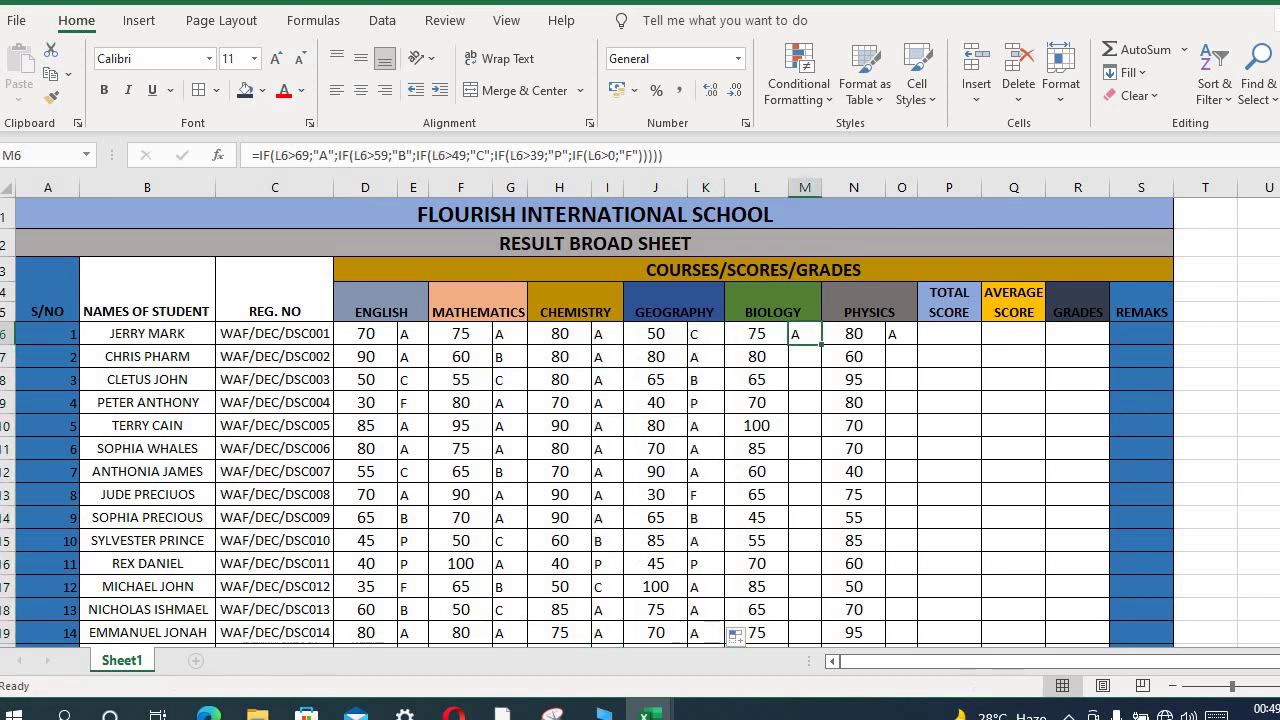
double_click(821, 344)
click(900, 334)
double_click(916, 343)
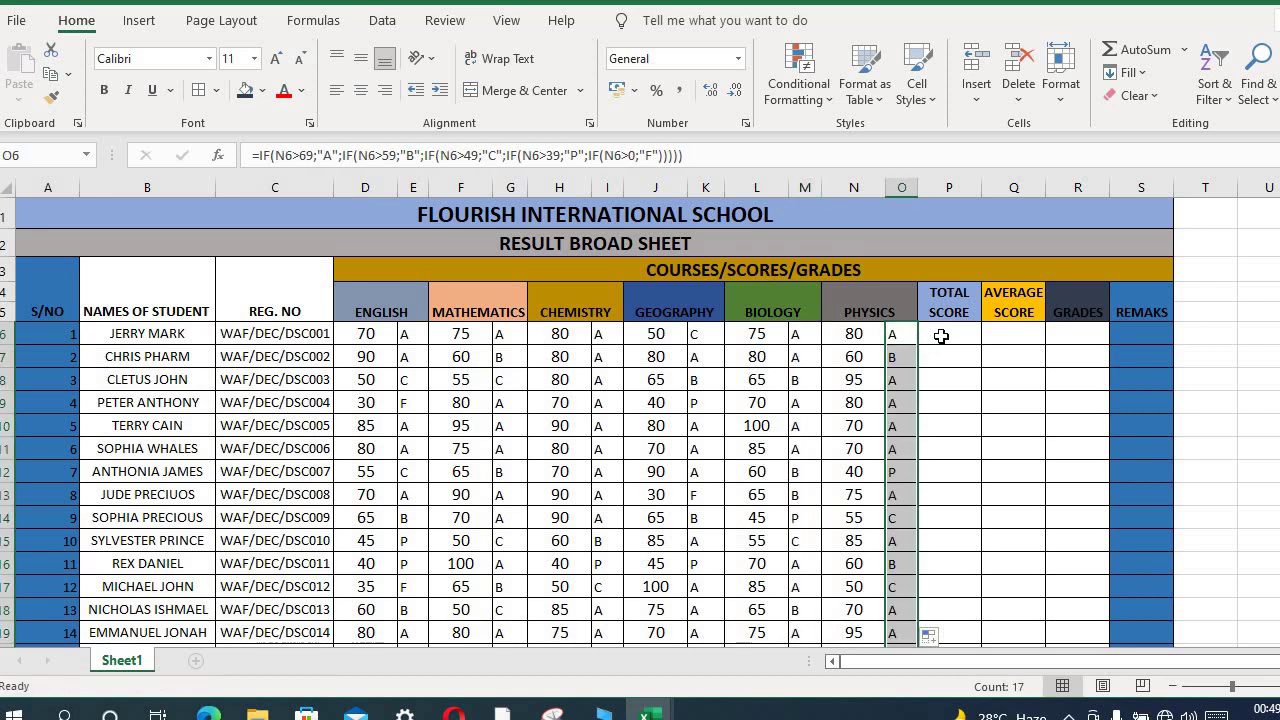
Step: Enter =SUM(D6;F6;H6;J6;L6;N6) in P6 and fill it down to P19
click(940, 334)
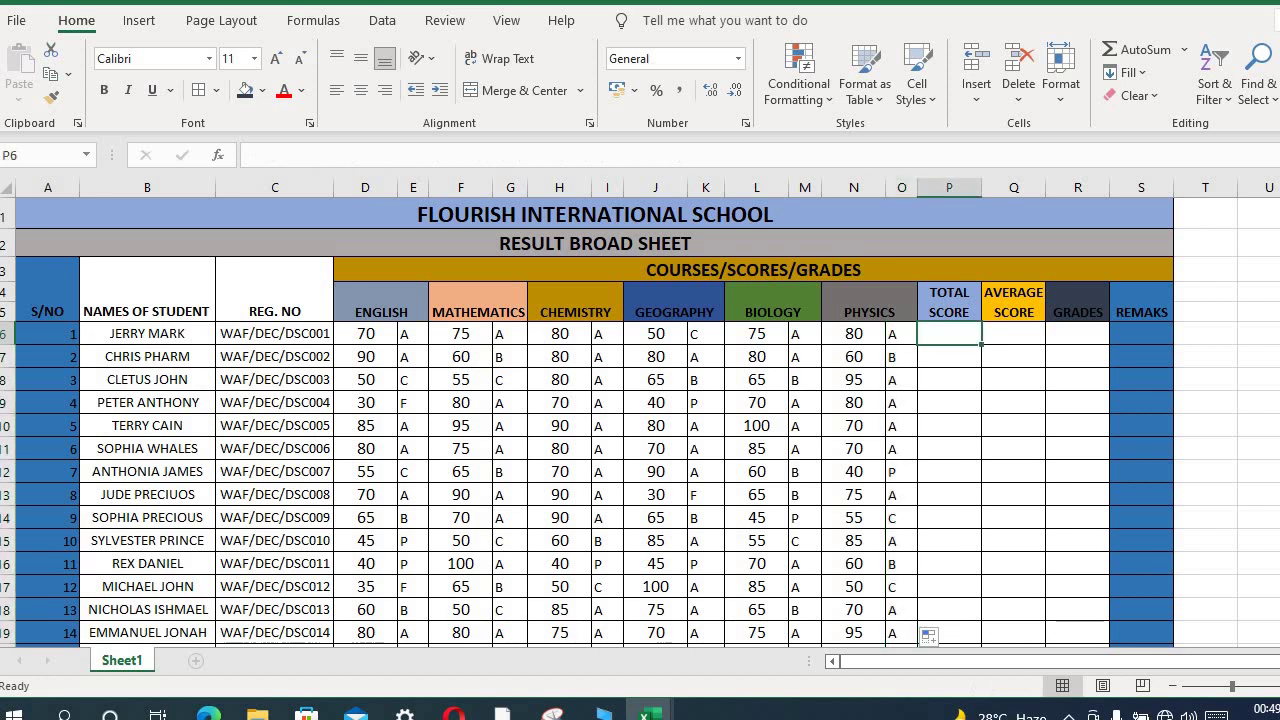
text(=sum()
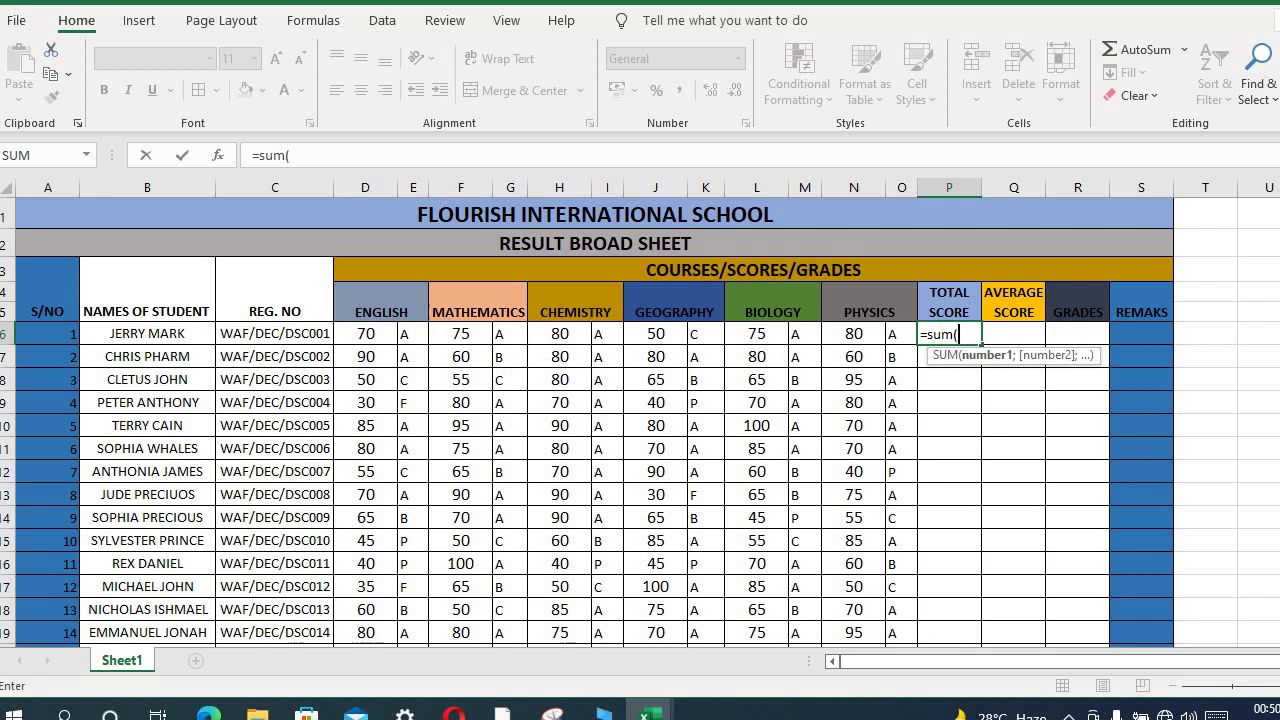
click(376, 334)
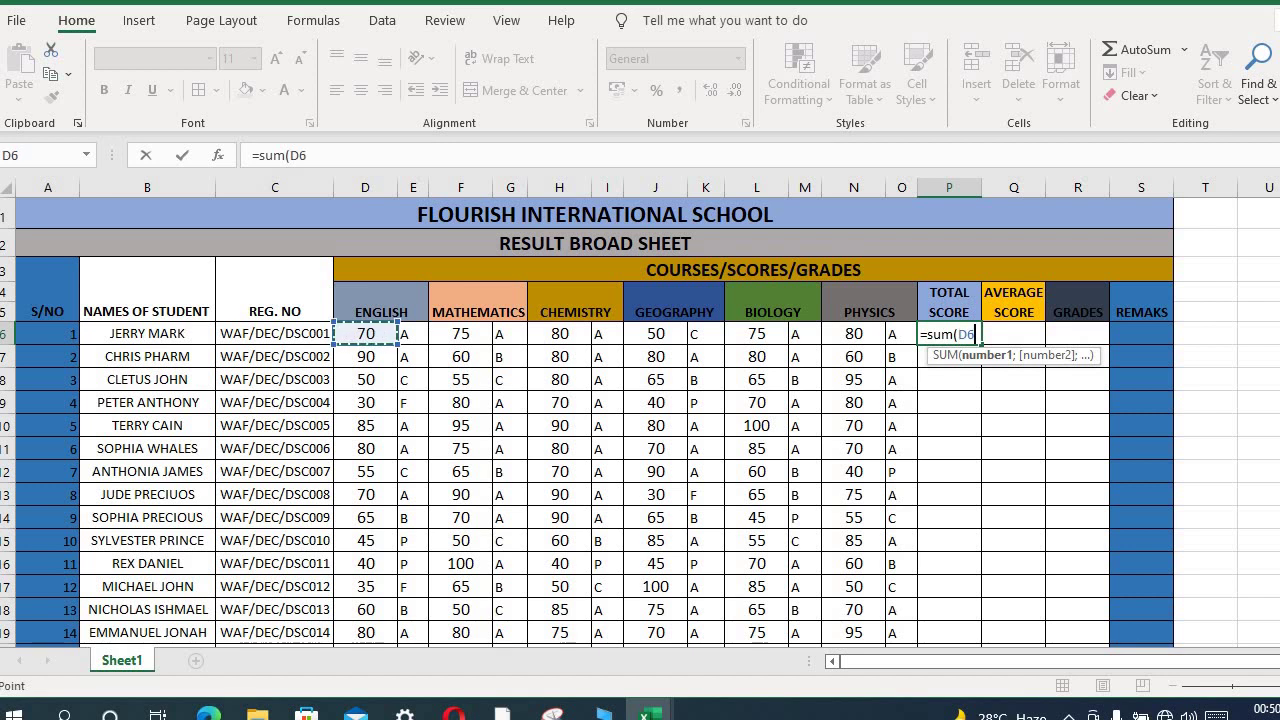
text(;)
click(460, 334)
text(;)
click(560, 335)
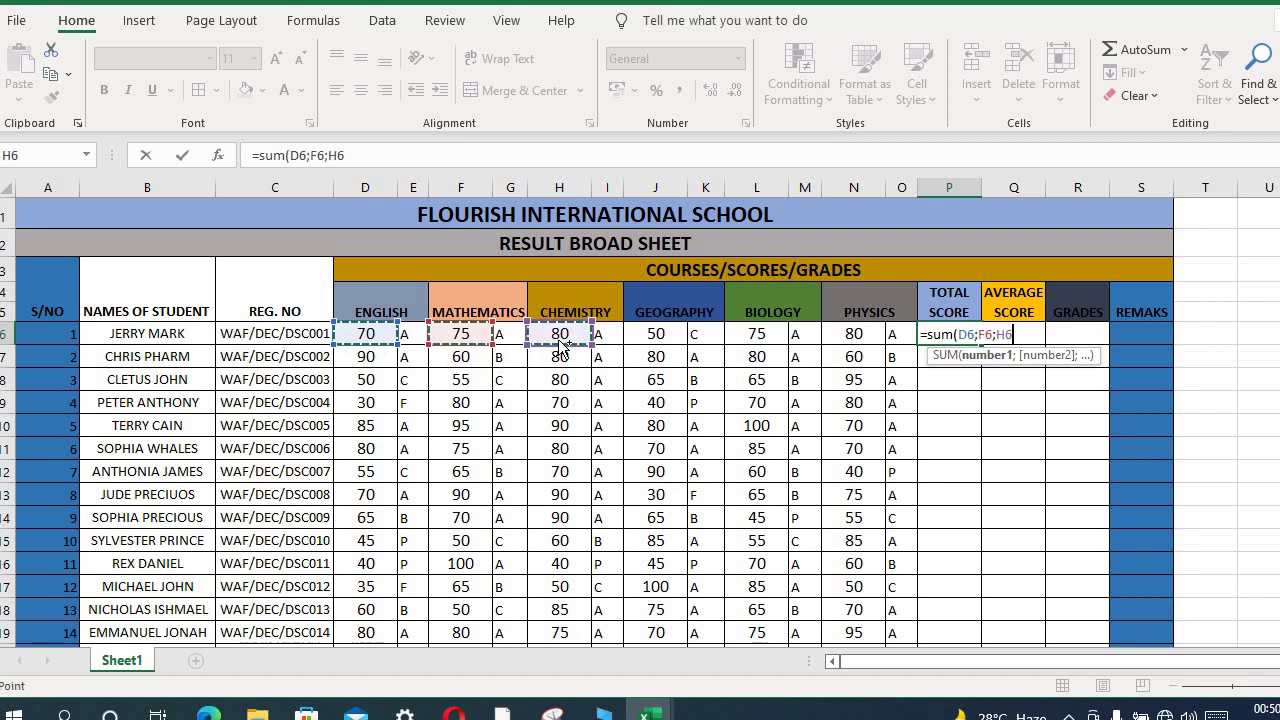
text(;)
click(647, 338)
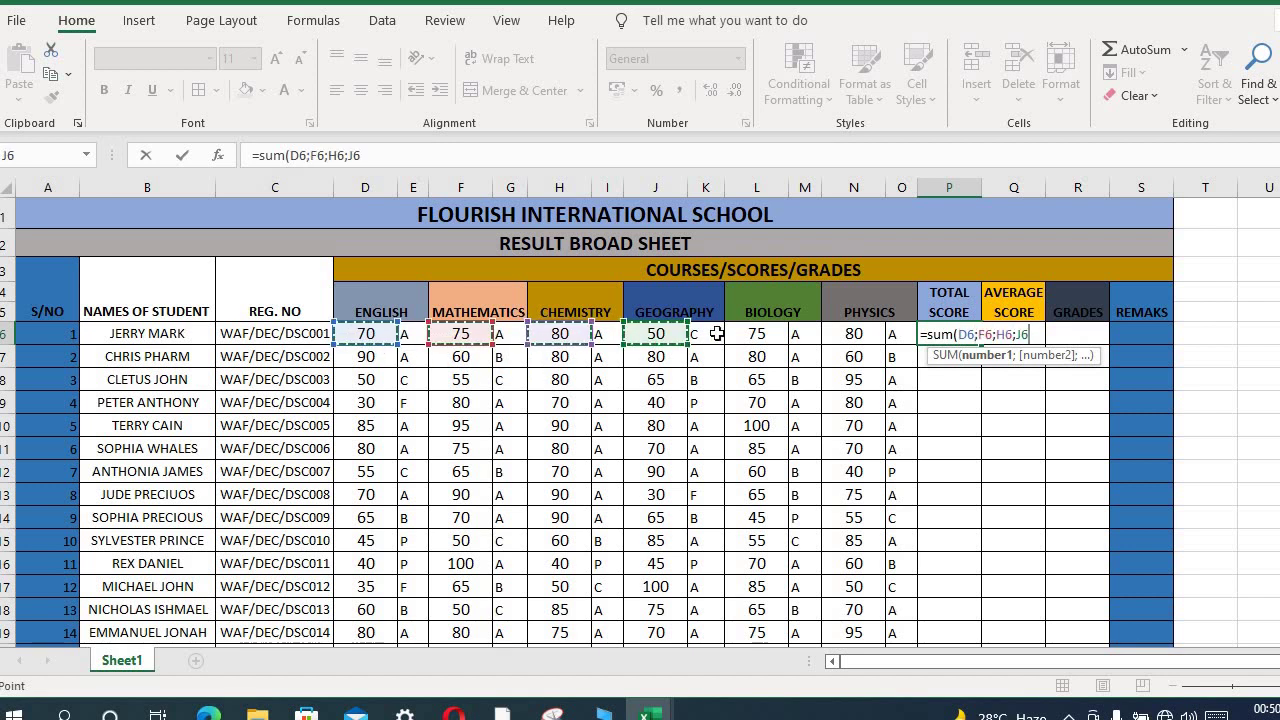
text(;)
click(743, 337)
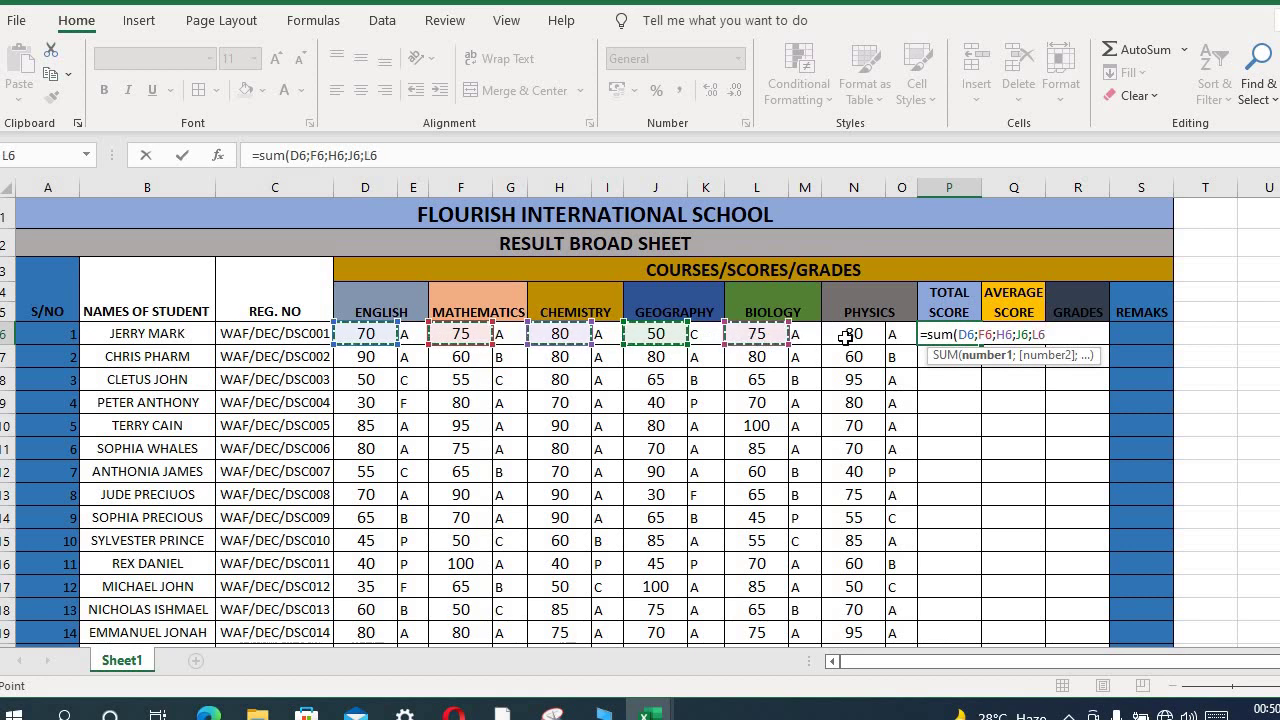
text(;)
click(846, 334)
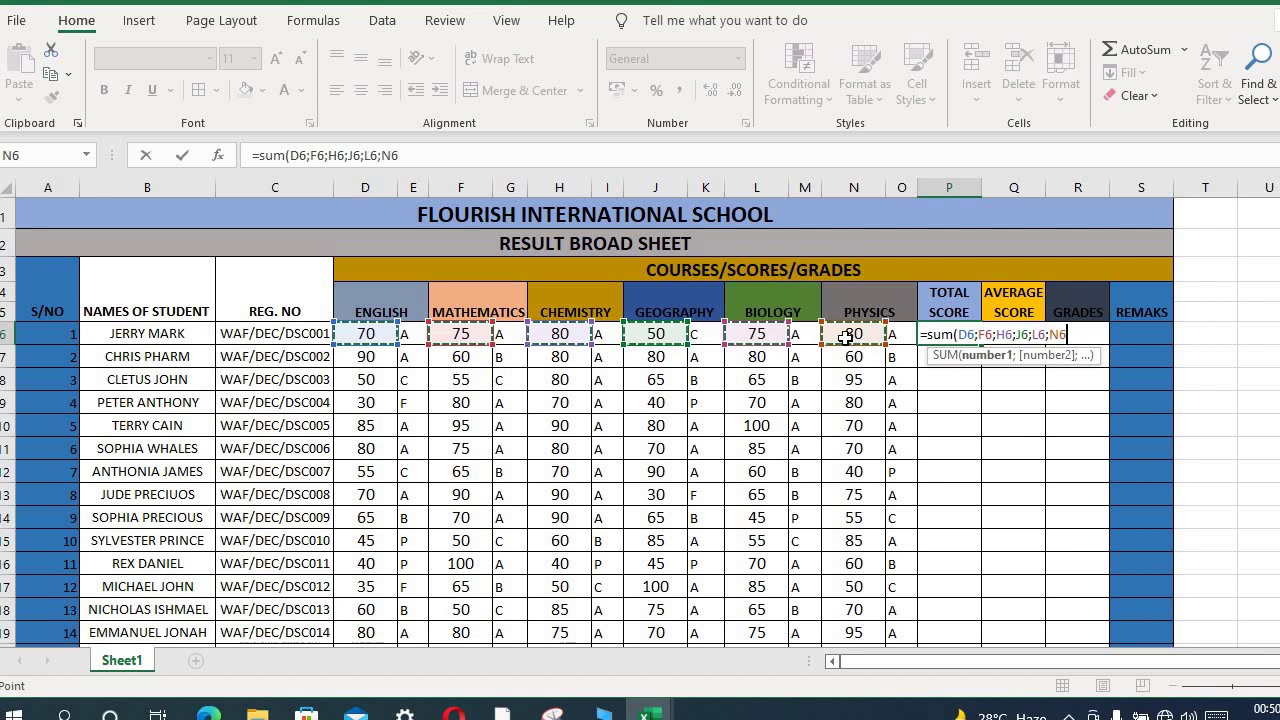
text())
key(Return)
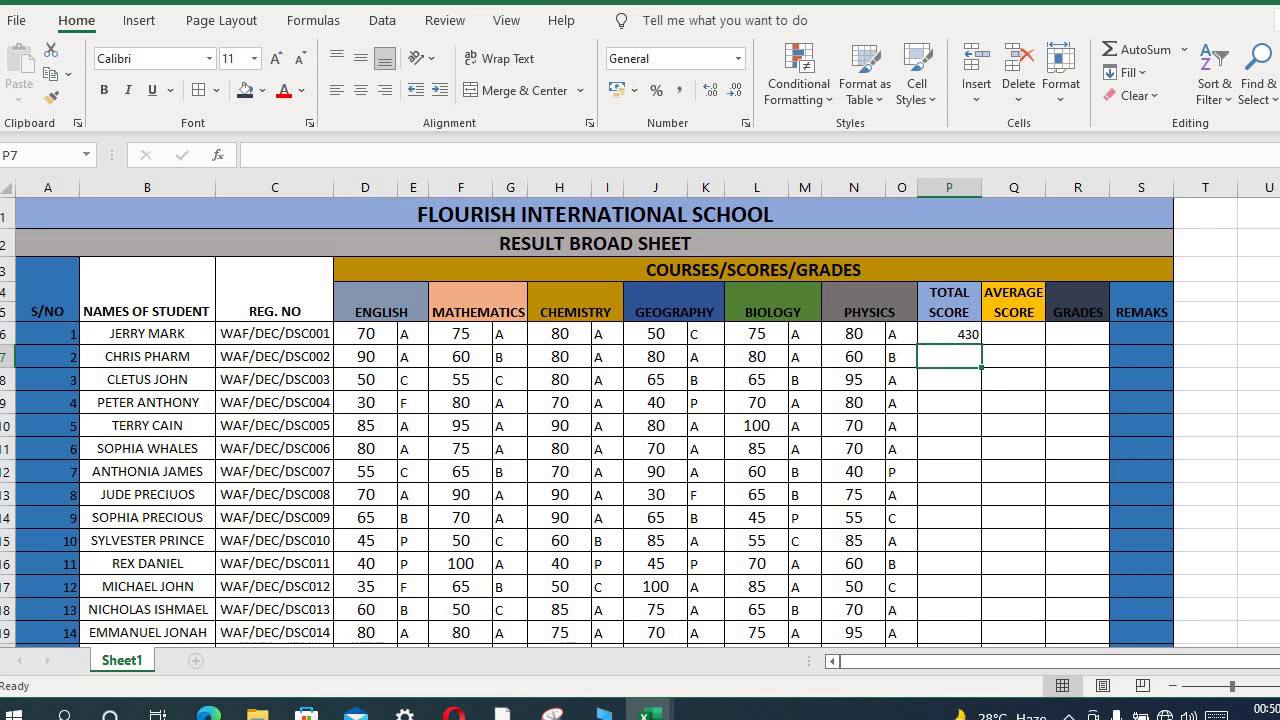
click(966, 334)
double_click(981, 344)
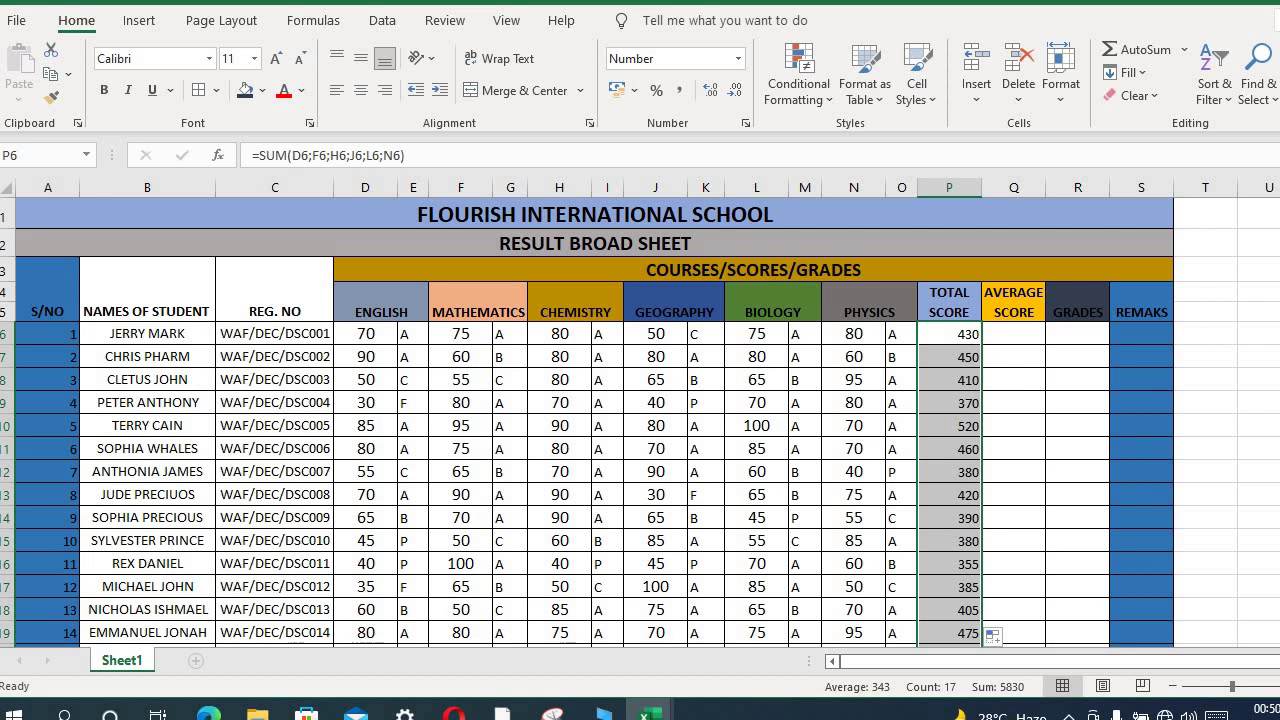
Step: Enter =AVERAGE(D6;F6;H6;J6;L6;N6) in Q6 and fill it down to Q19
click(1009, 333)
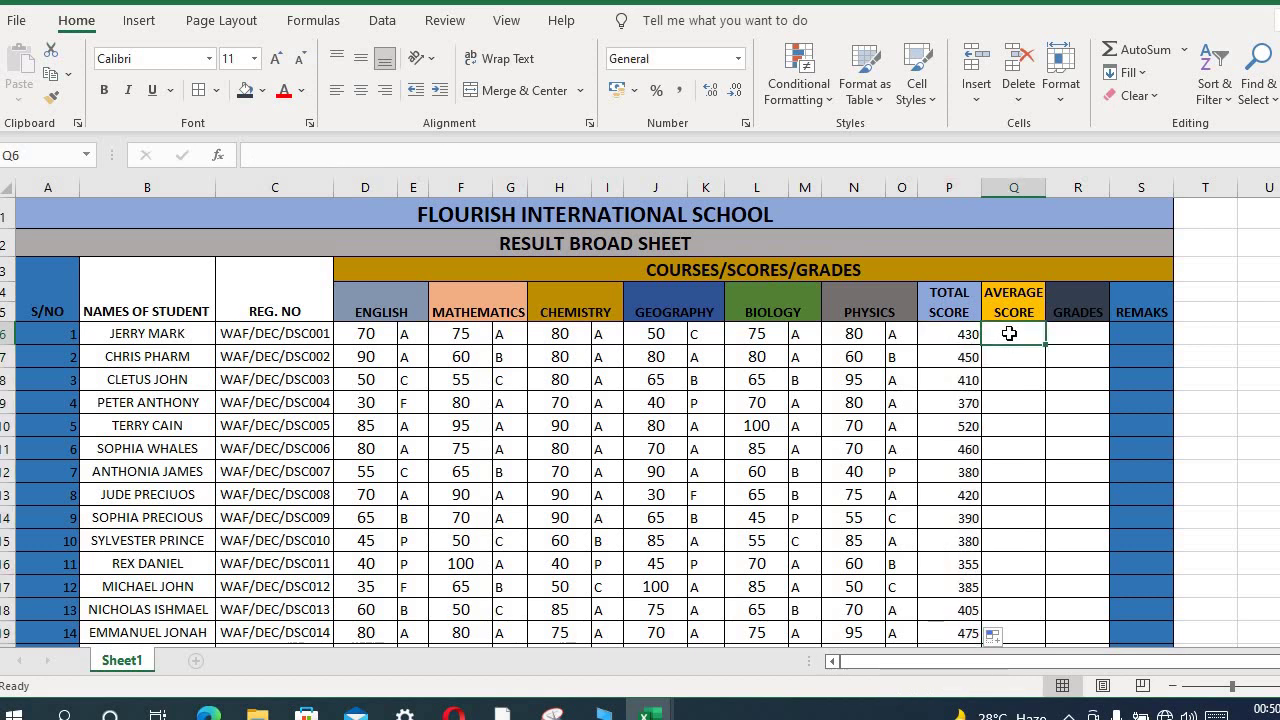
text(=)
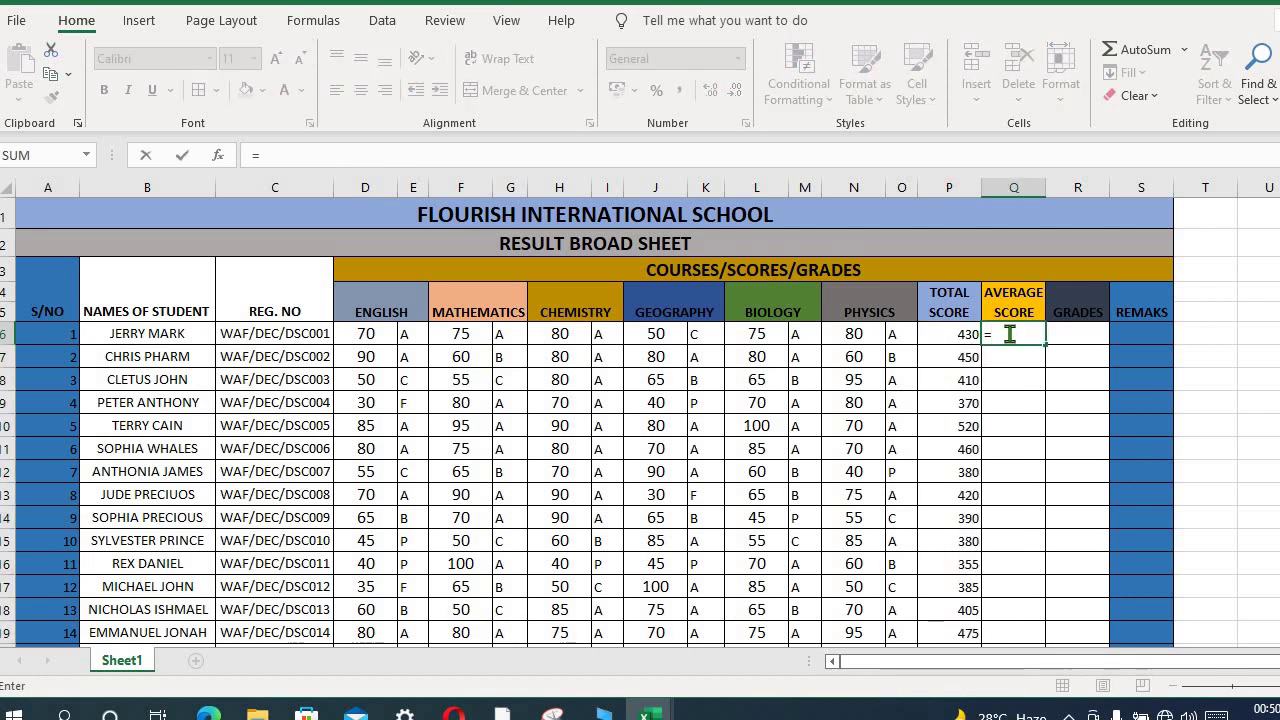
text(av)
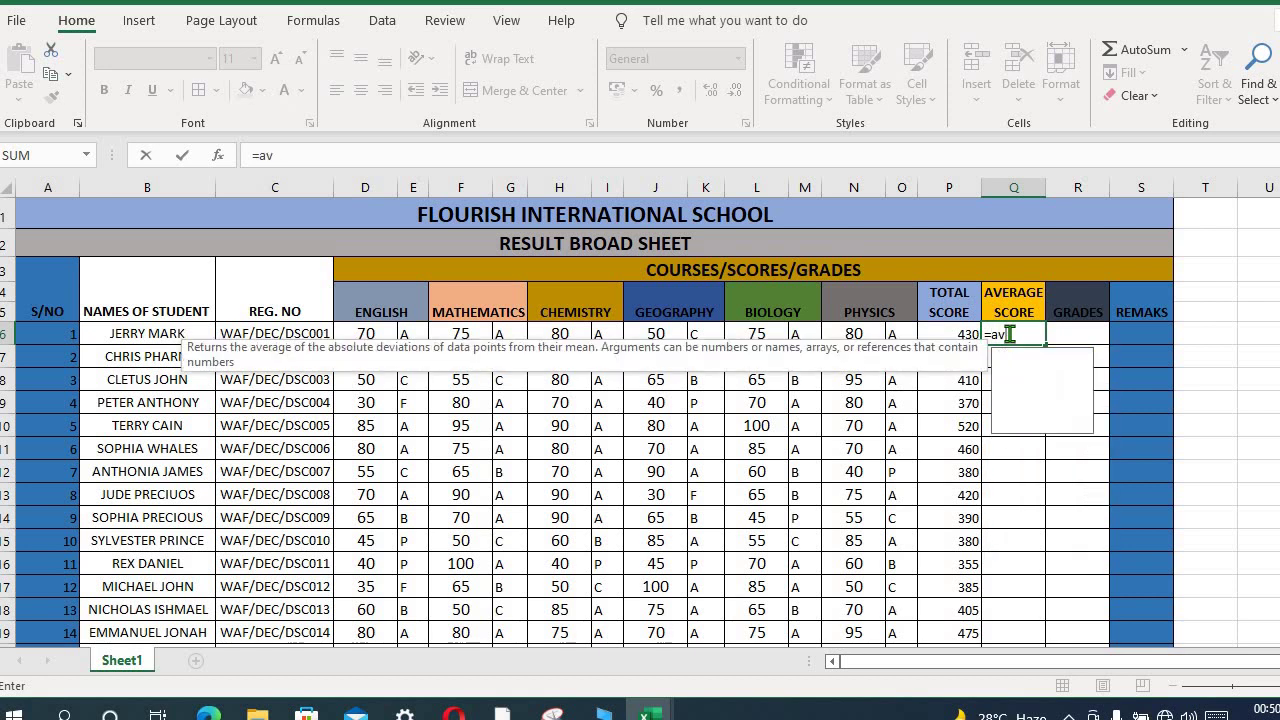
text(er)
key(Tab)
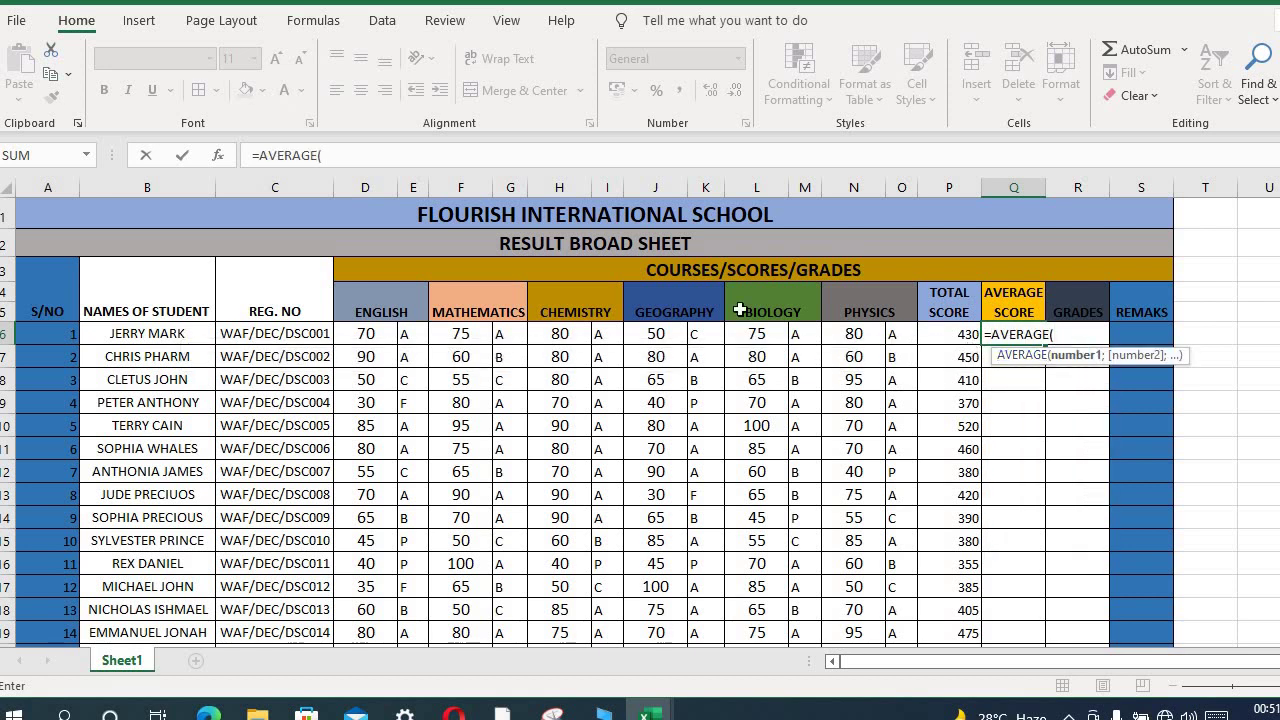
click(370, 338)
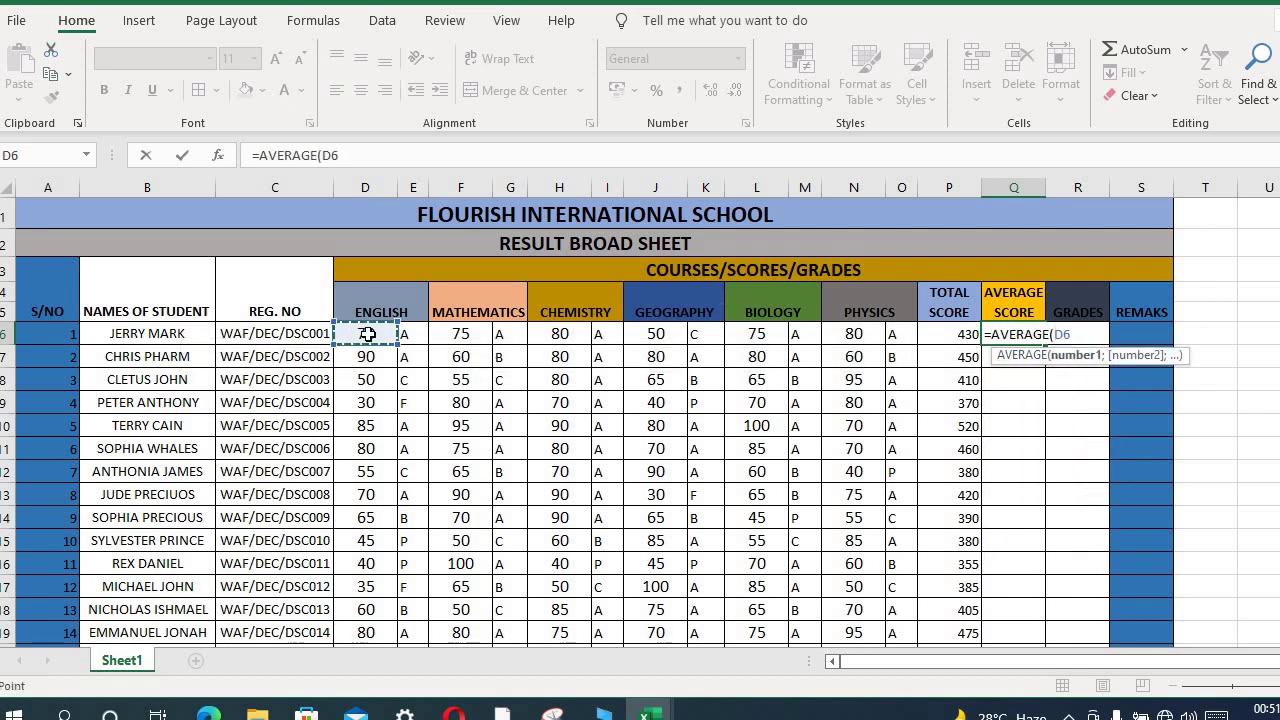
ctrl+click(453, 334)
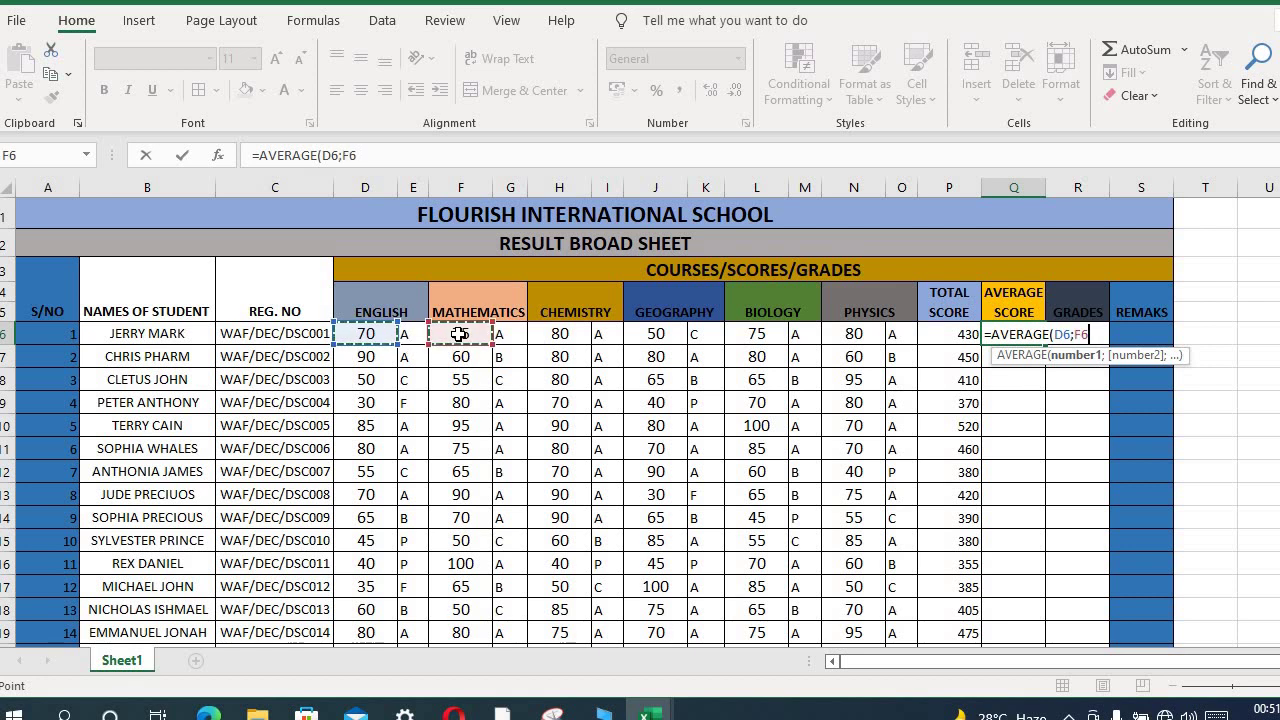
ctrl+click(561, 334)
ctrl+click(652, 336)
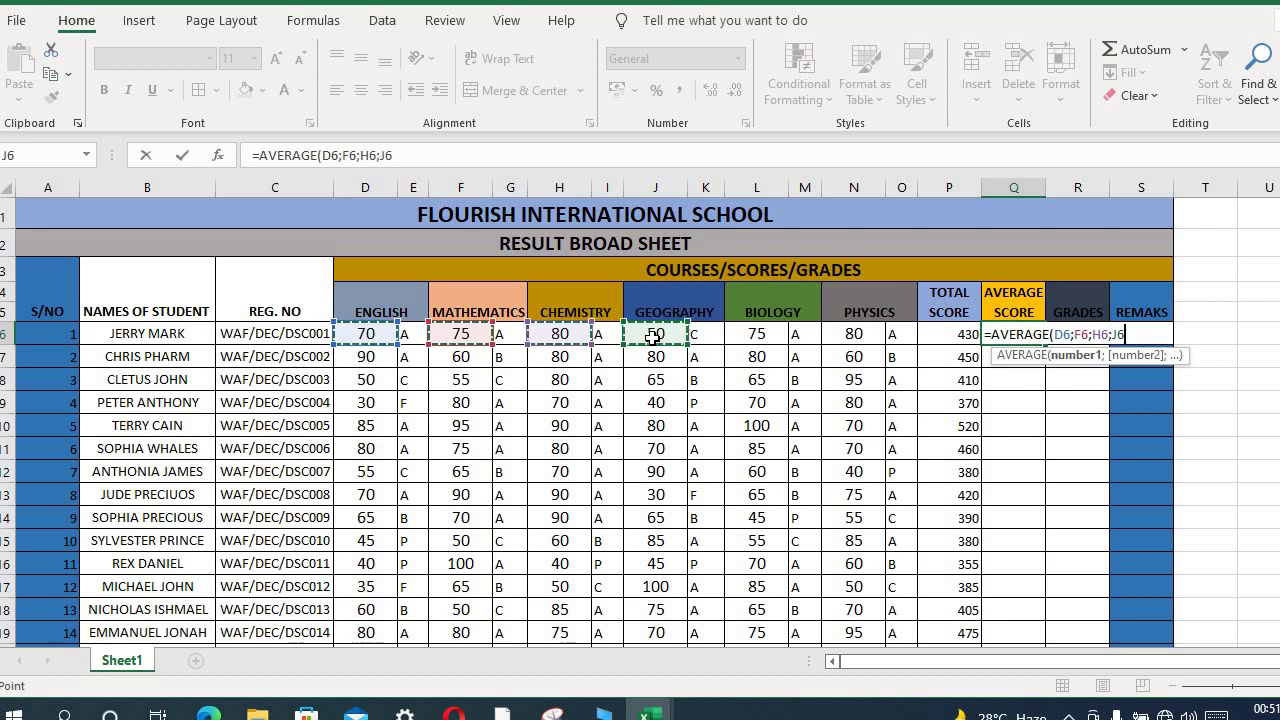
ctrl+click(753, 337)
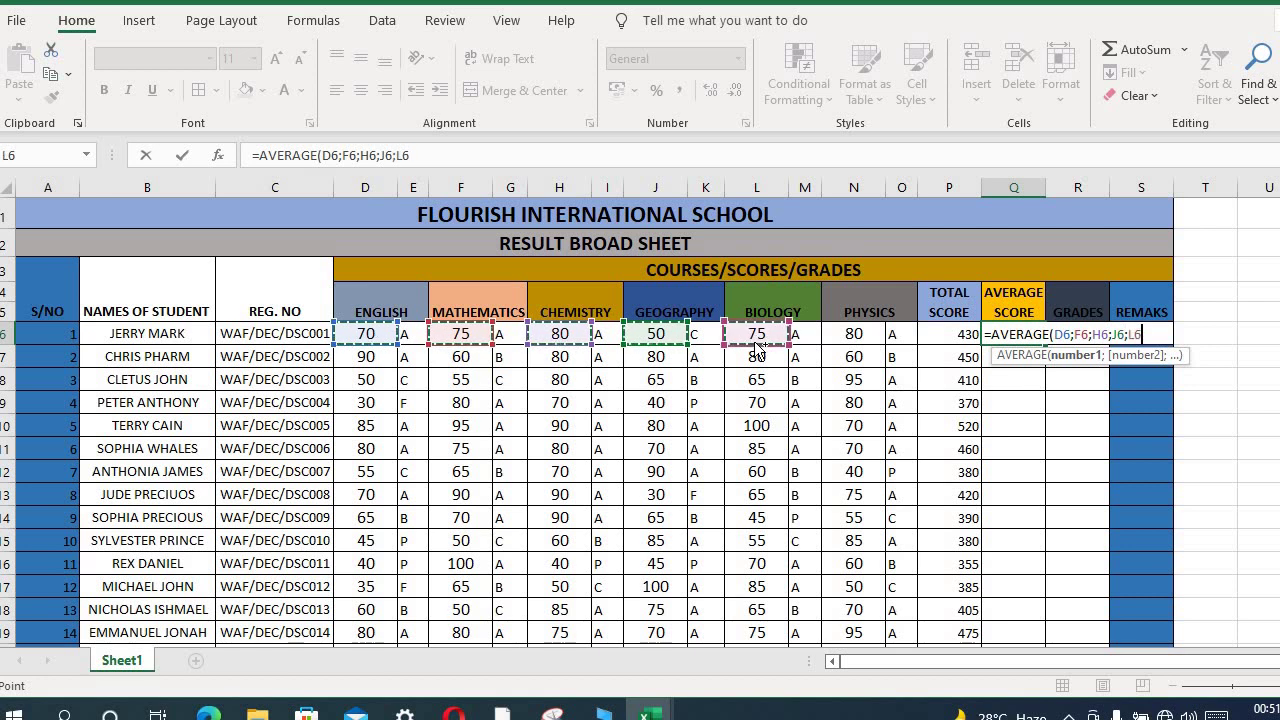
ctrl+click(852, 334)
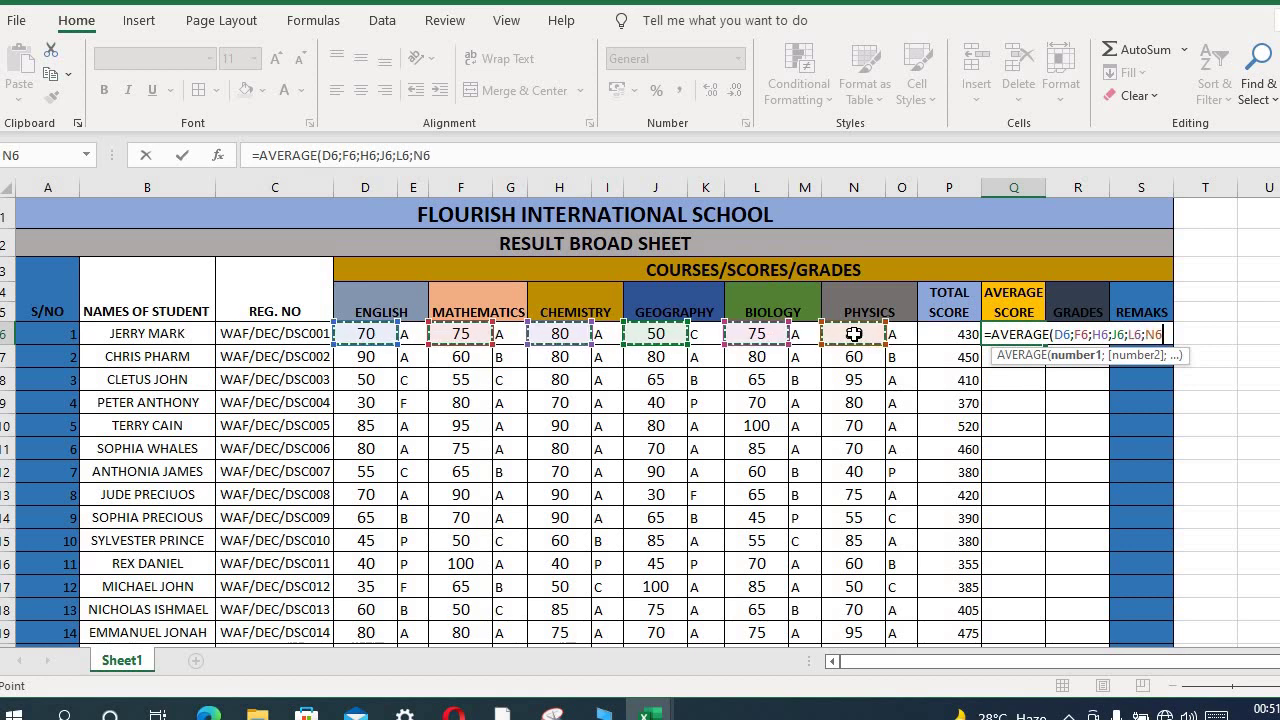
text())
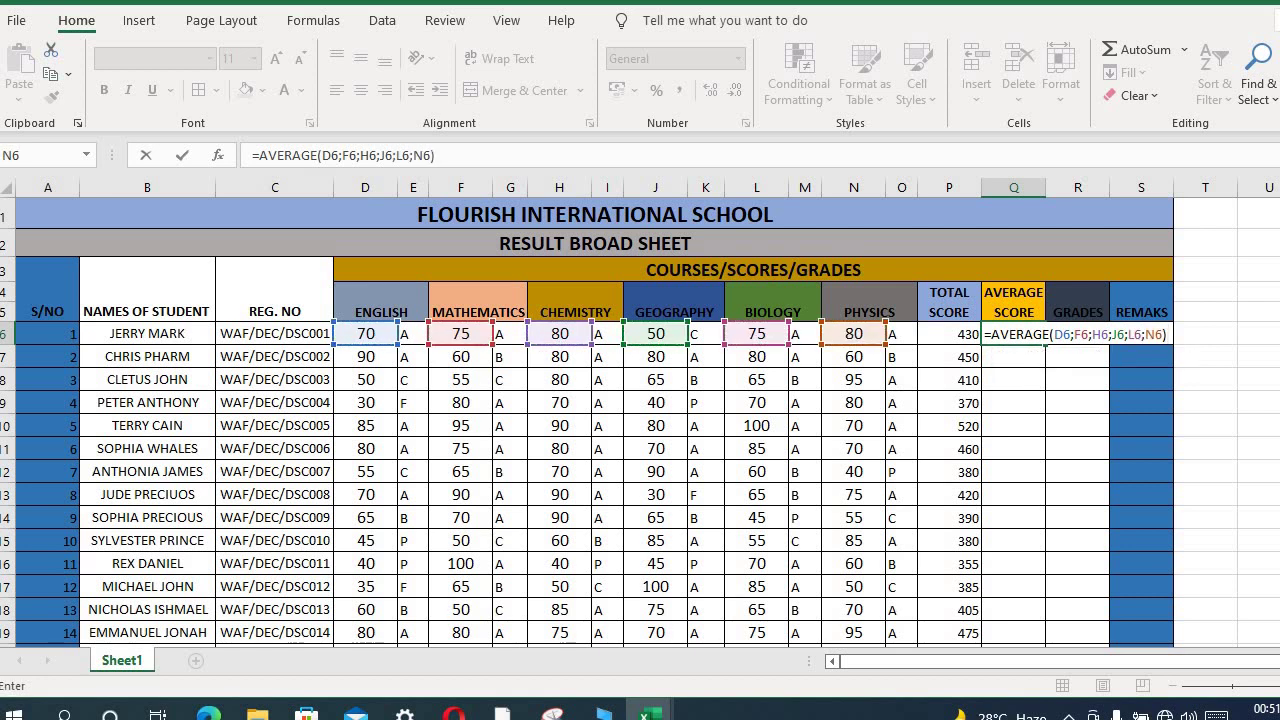
key(Return)
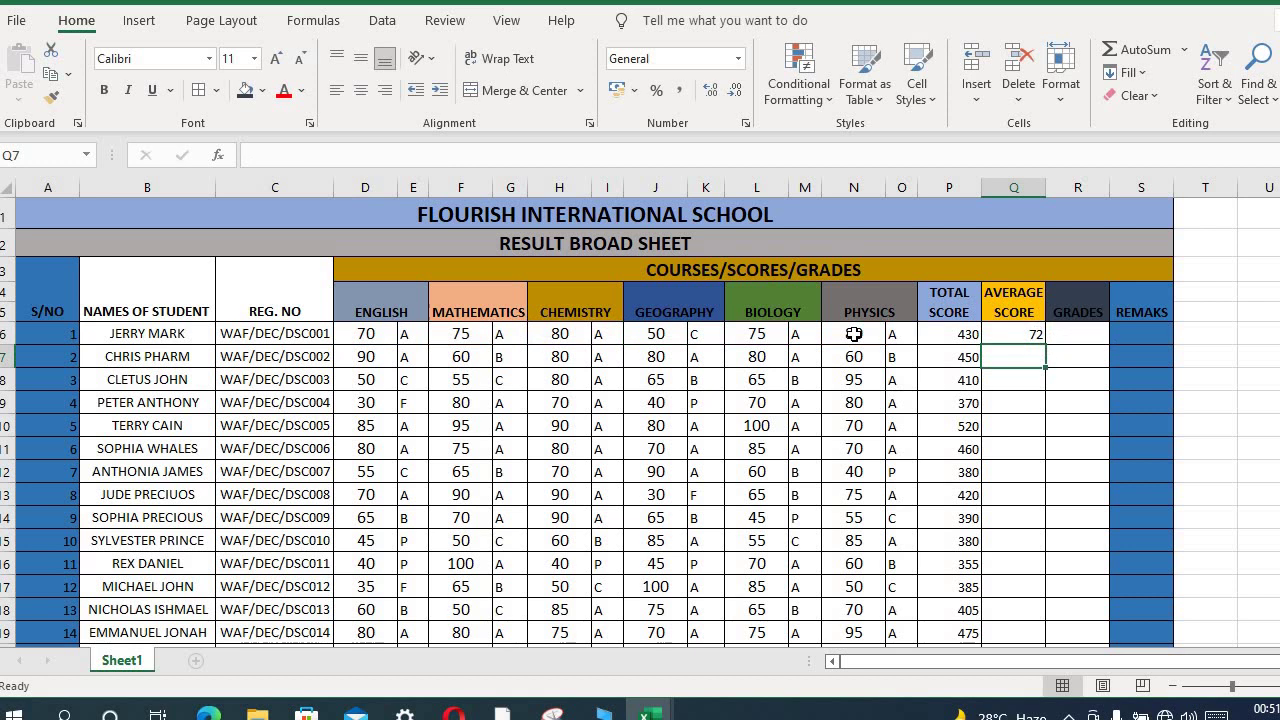
click(1030, 336)
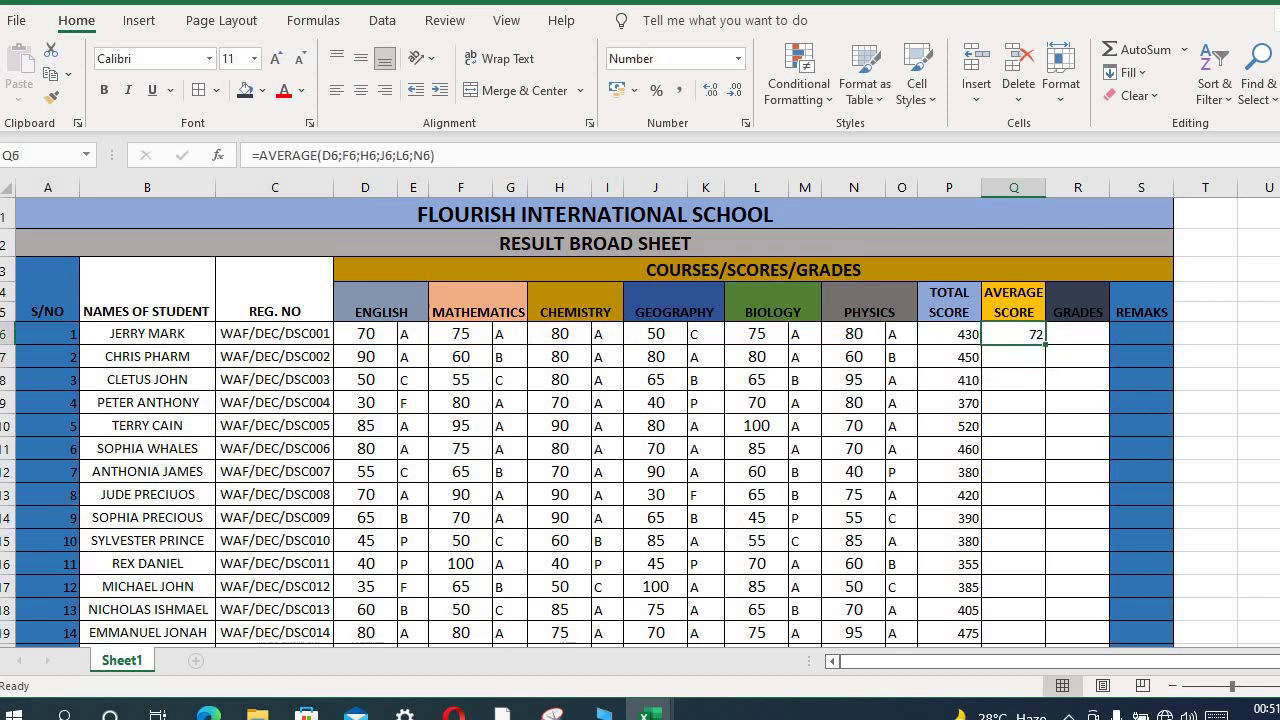
double_click(1045, 344)
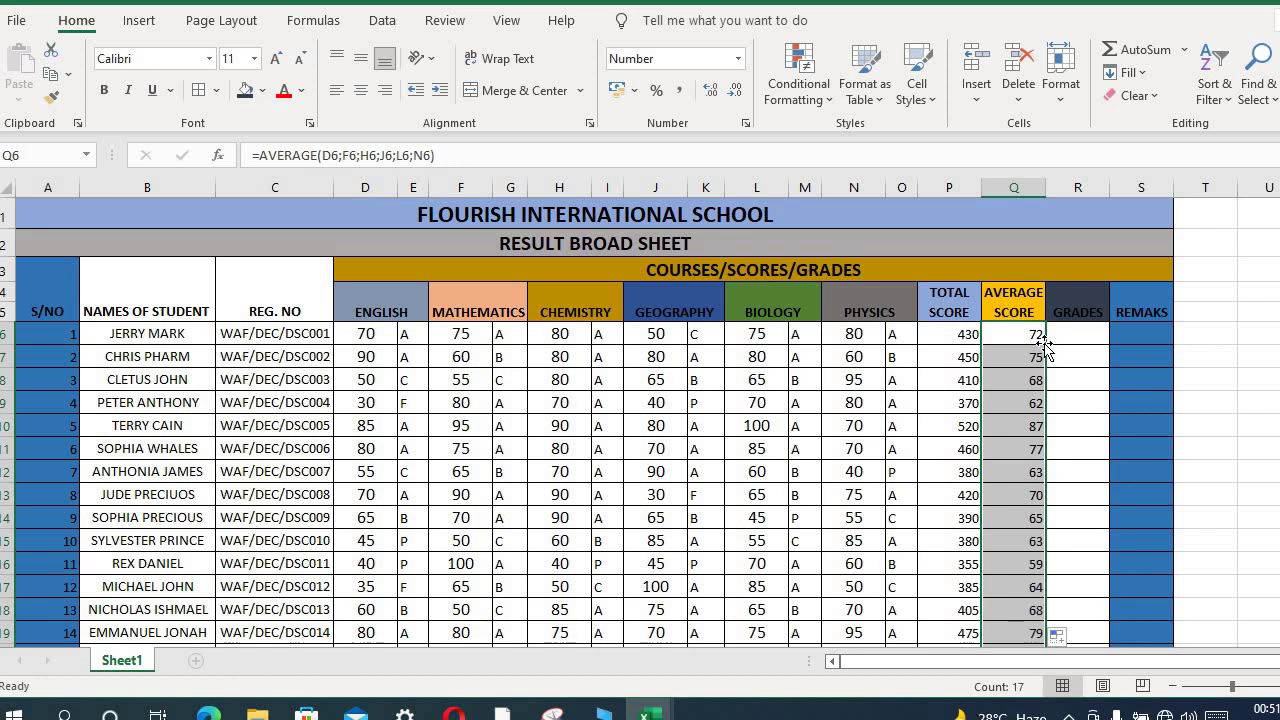
Step: Copy the Physics grade formula from O6 into R6
click(898, 333)
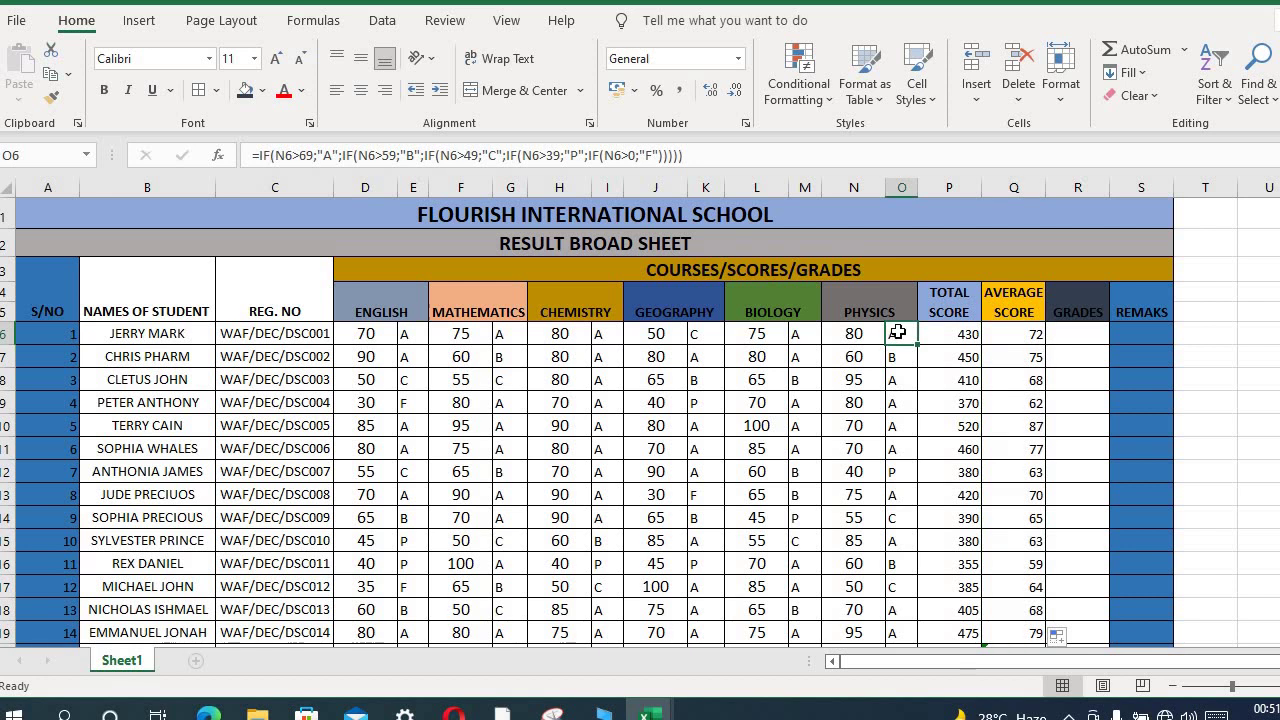
key(ctrl+c)
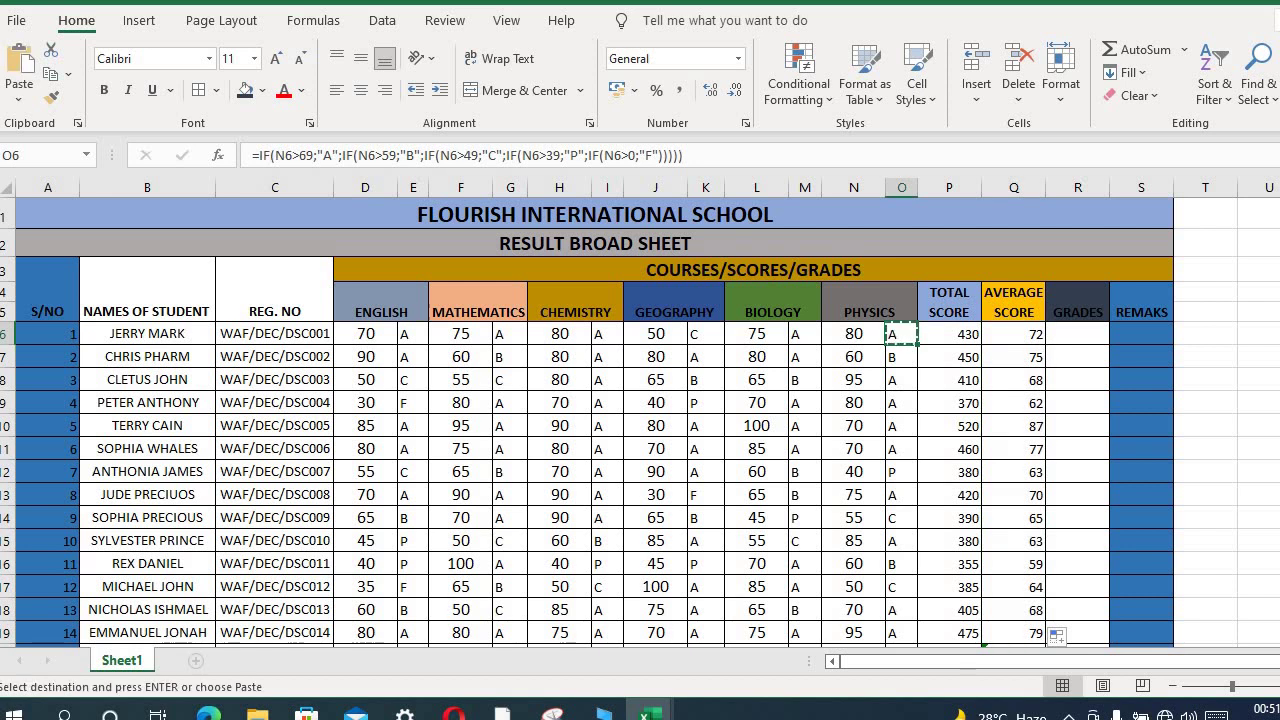
click(1081, 336)
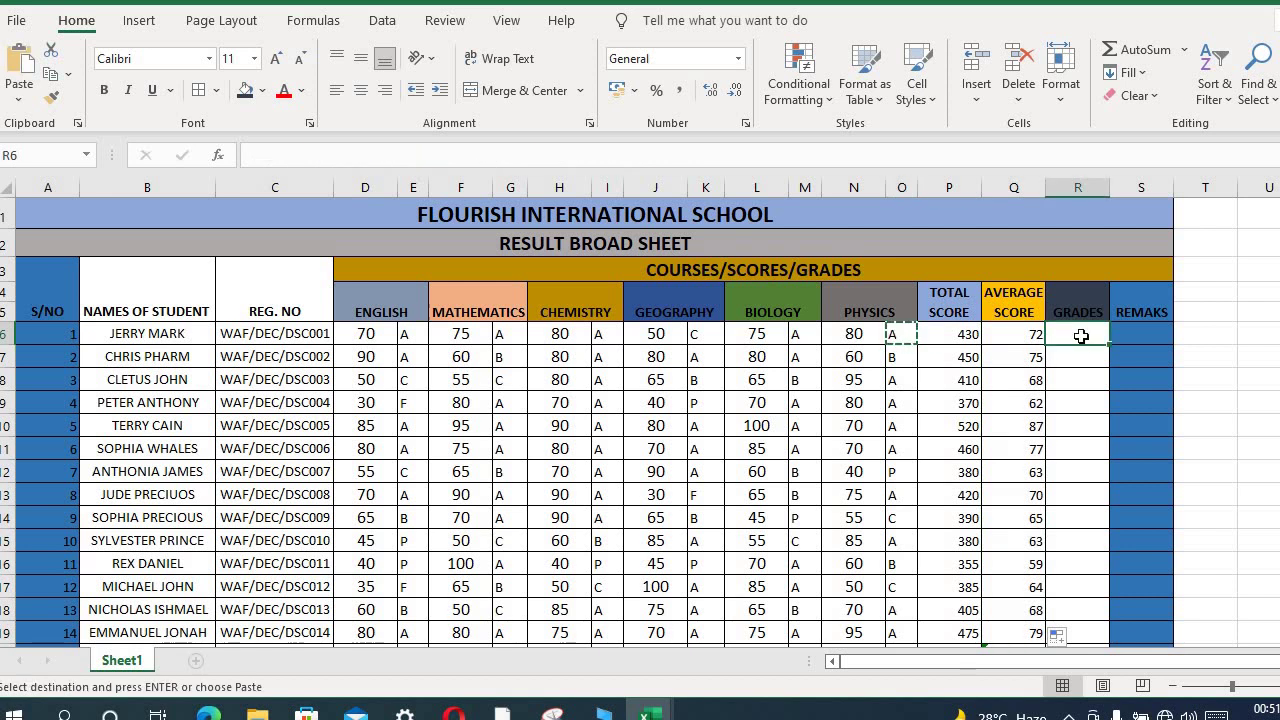
key(ctrl+v)
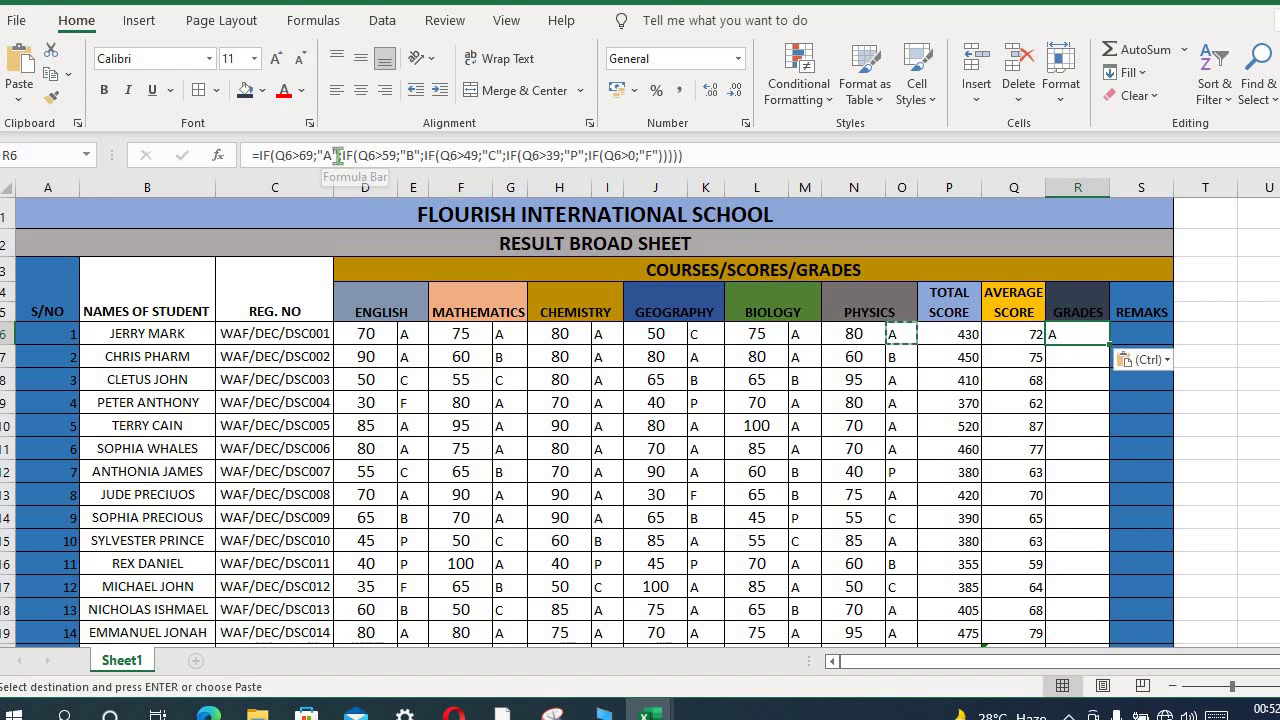
Step: Change R6's IF labels to Distinction, Upper Credit, Credit, Pass and Fail
click(329, 157)
key(BackSpace)
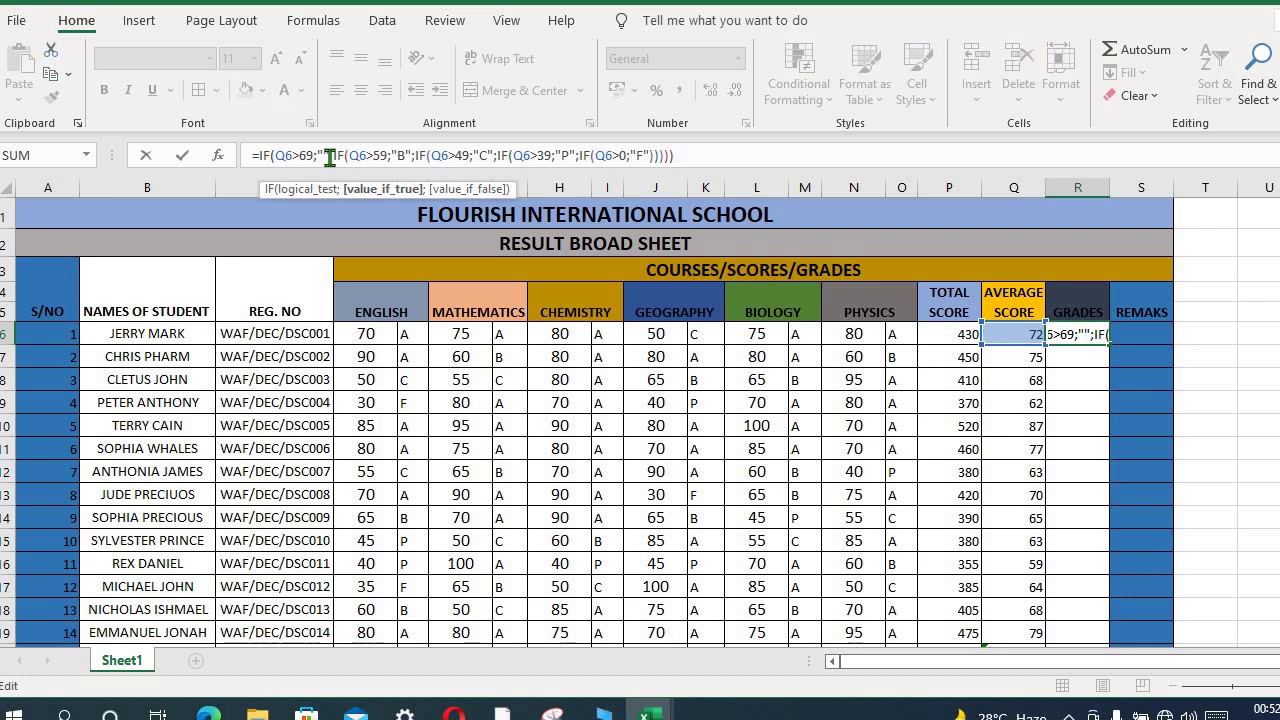
text(Distinction)
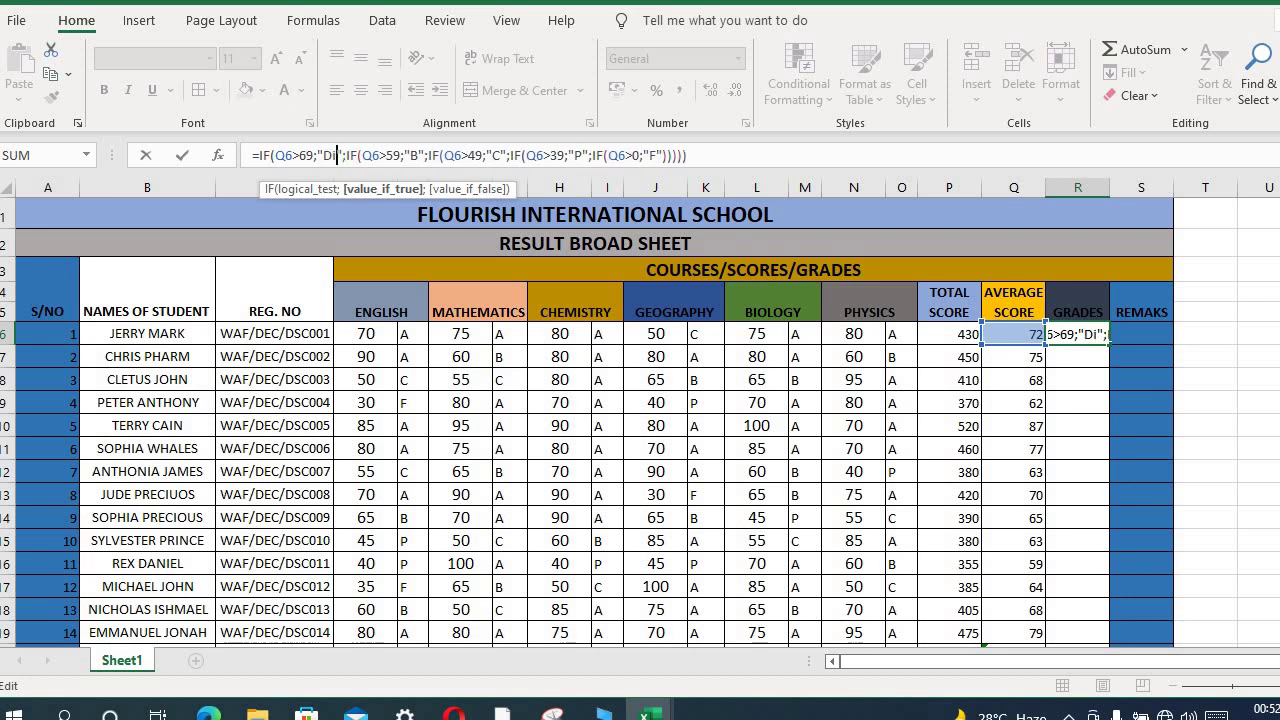
double_click(467, 155)
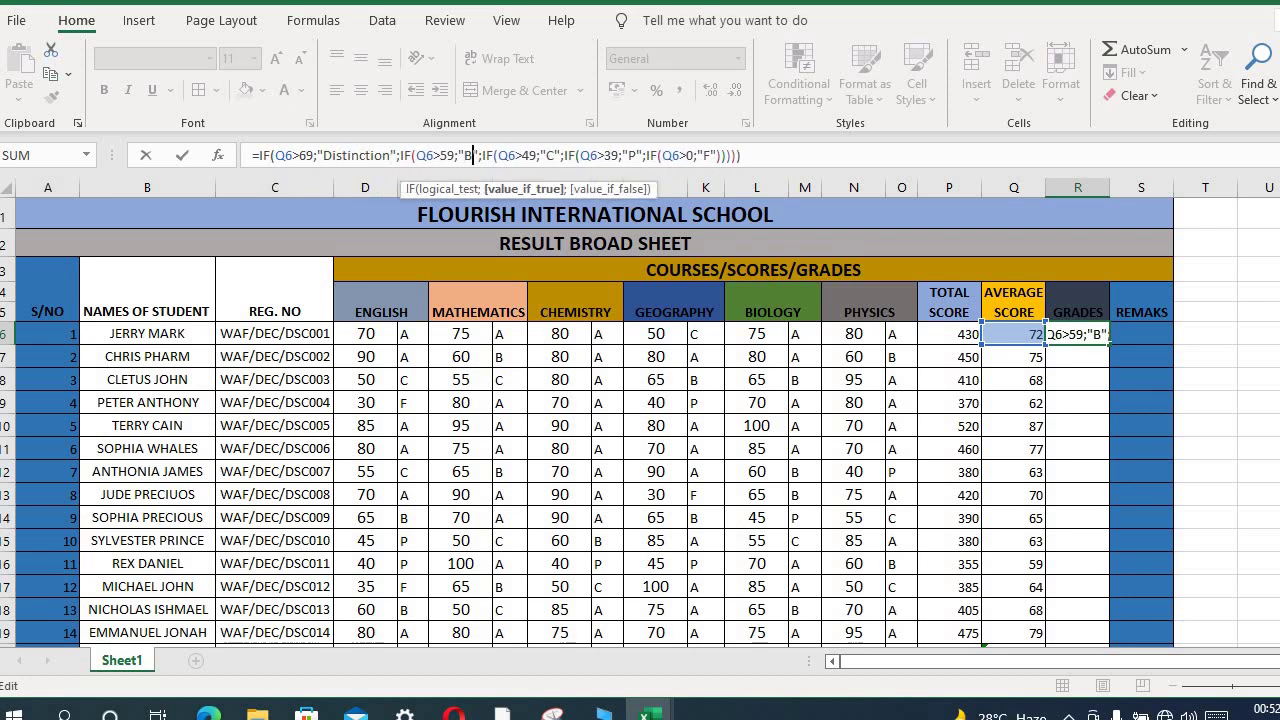
text(Upper Credit)
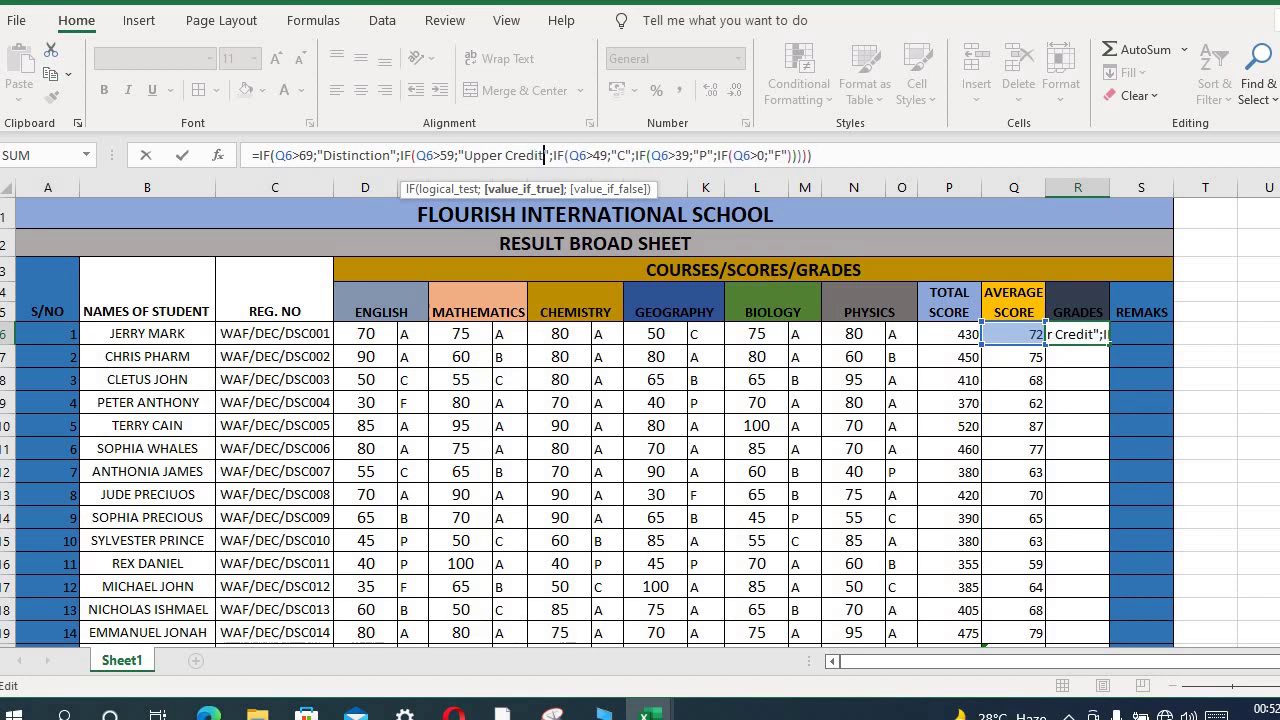
double_click(621, 155)
text(Credit)
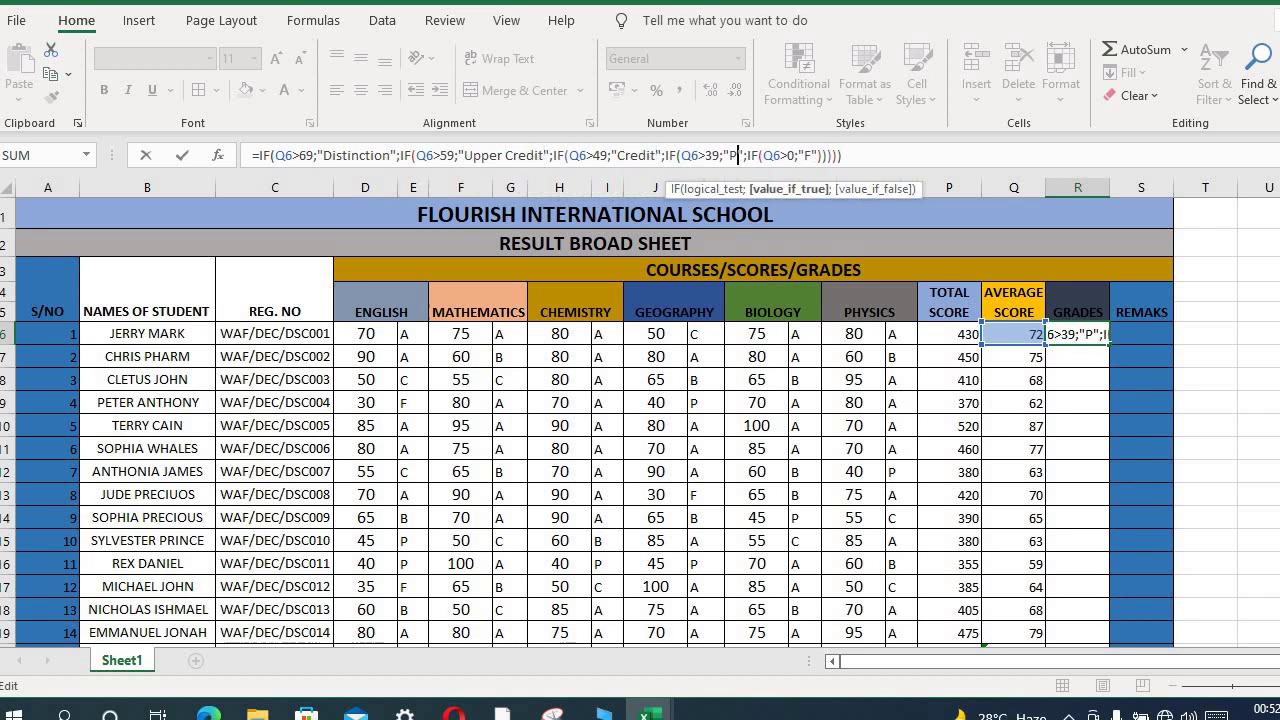
double_click(740, 155)
text(Pass)
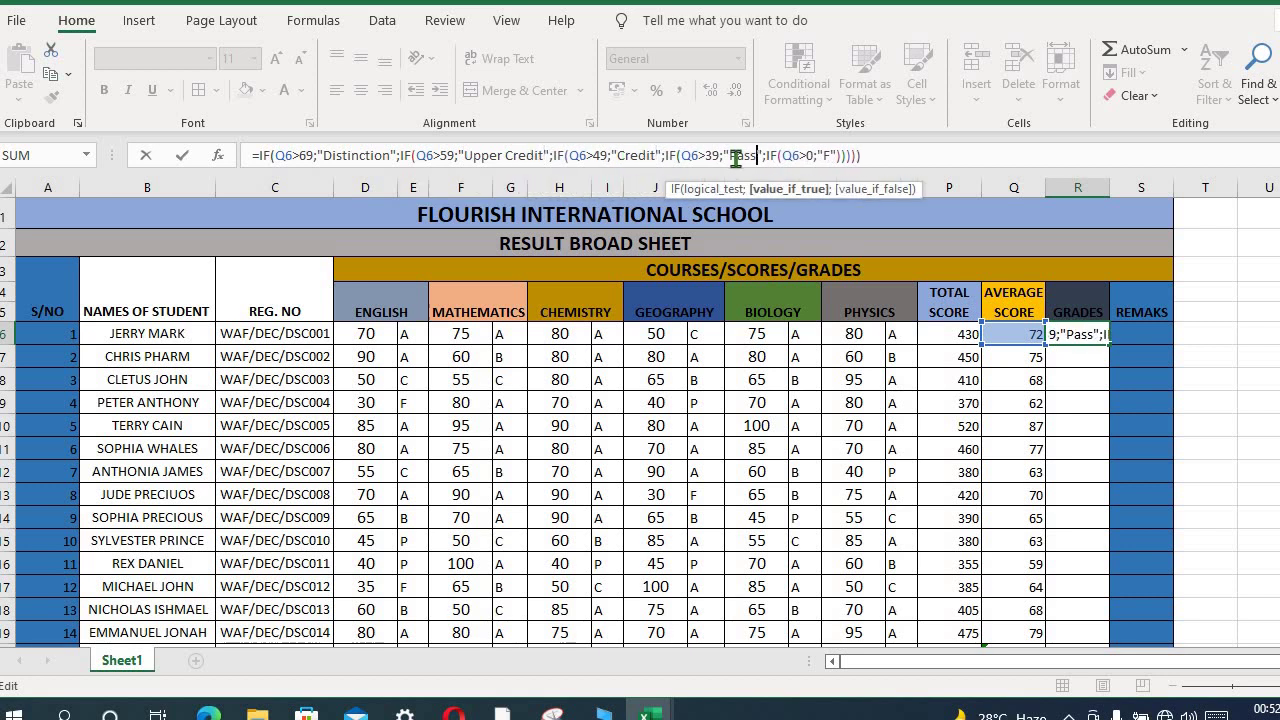
click(827, 155)
text(Fail)
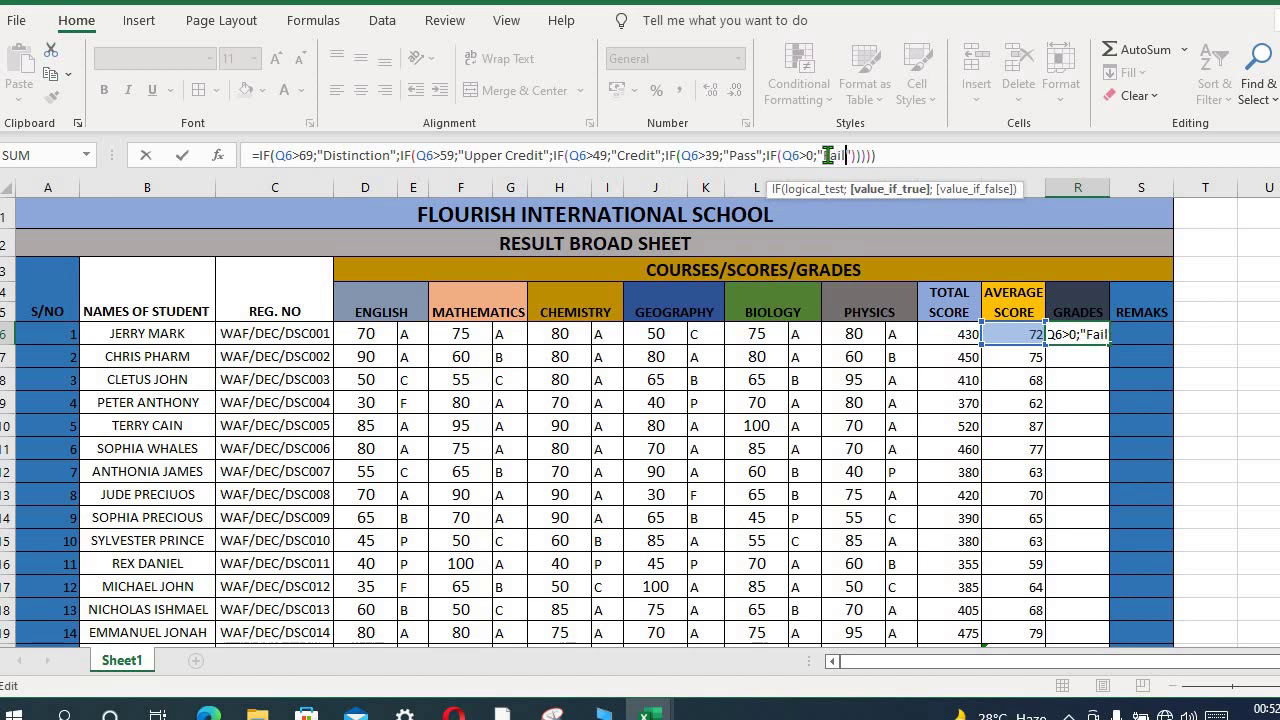
key(Return)
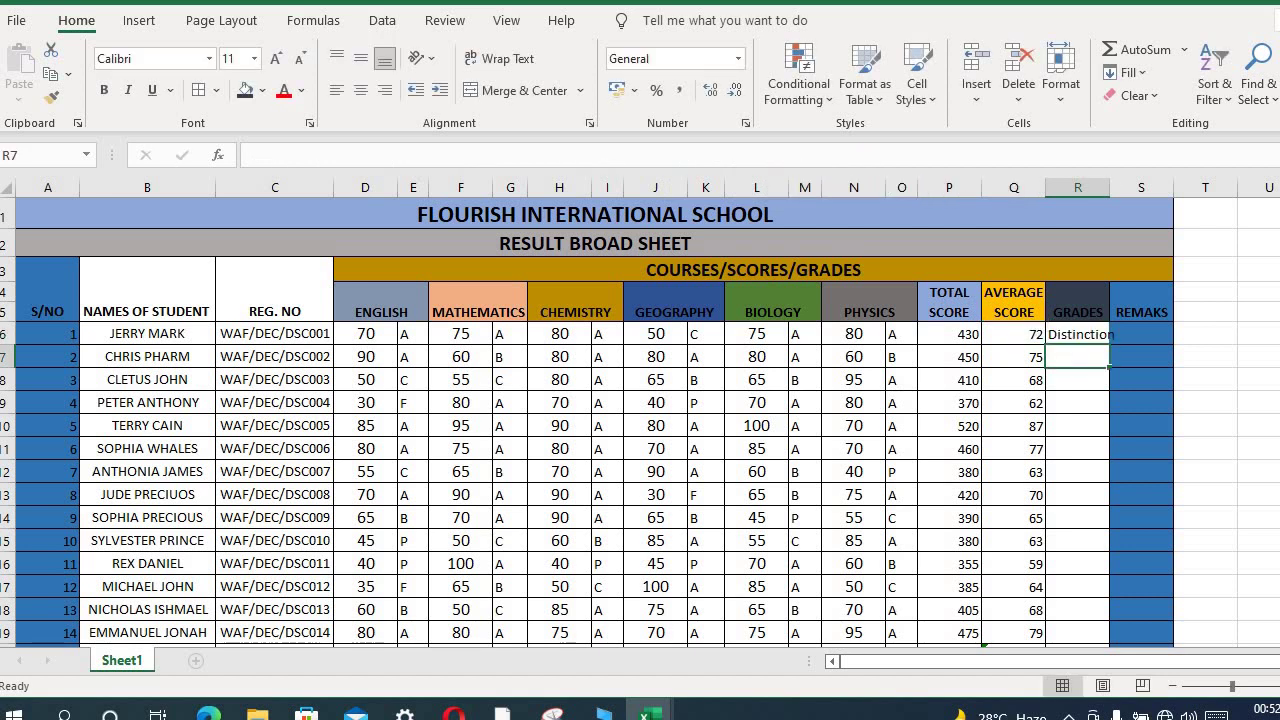
Step: Fill R6's overall grade formula down to R19 and autofit column R for Upper Credit
drag(1109, 187, 1119, 187)
click(1105, 337)
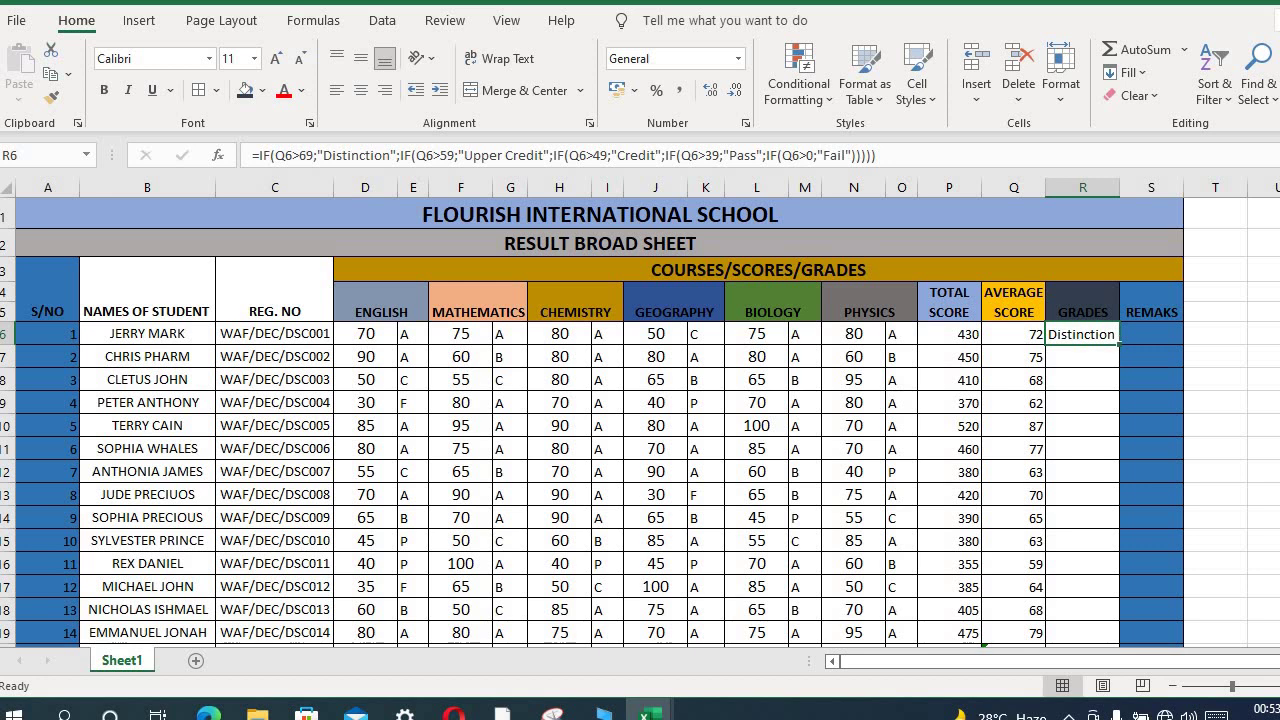
double_click(1119, 345)
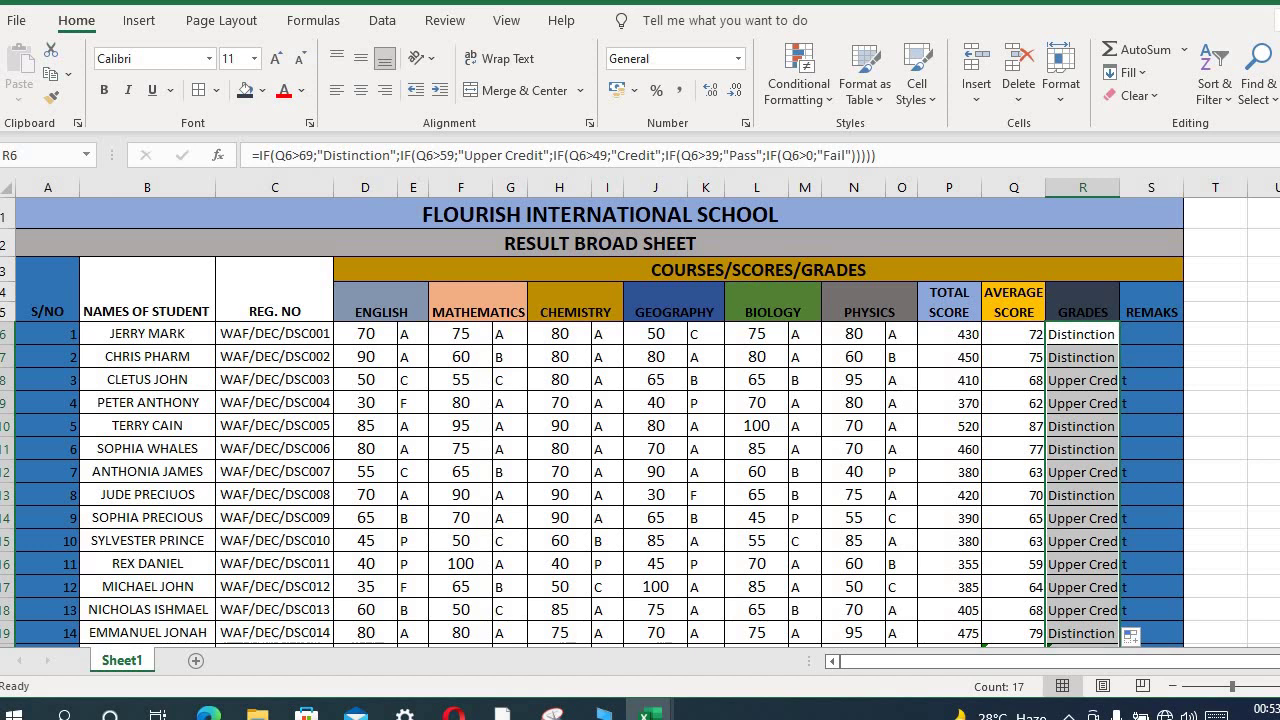
double_click(1119, 187)
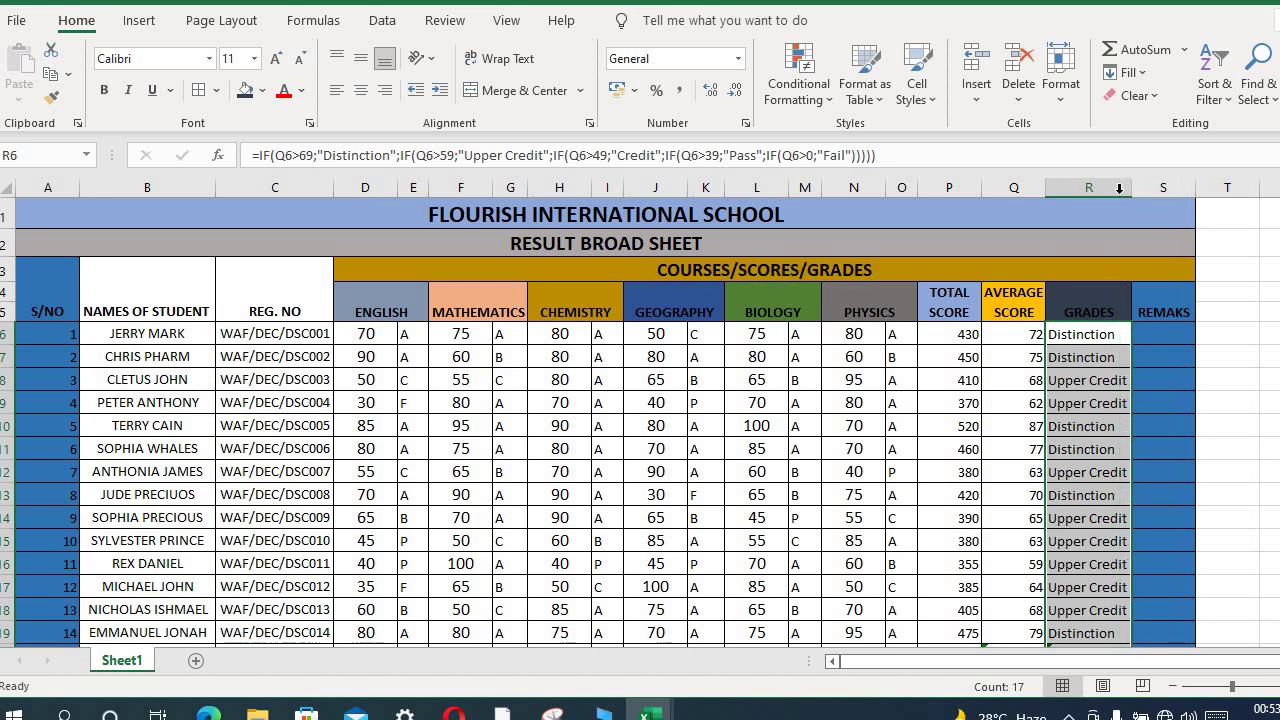
Step: Select the table from A3 to S19 and centre its contents vertically and horizontally
click(47, 287)
key(shift+Right)
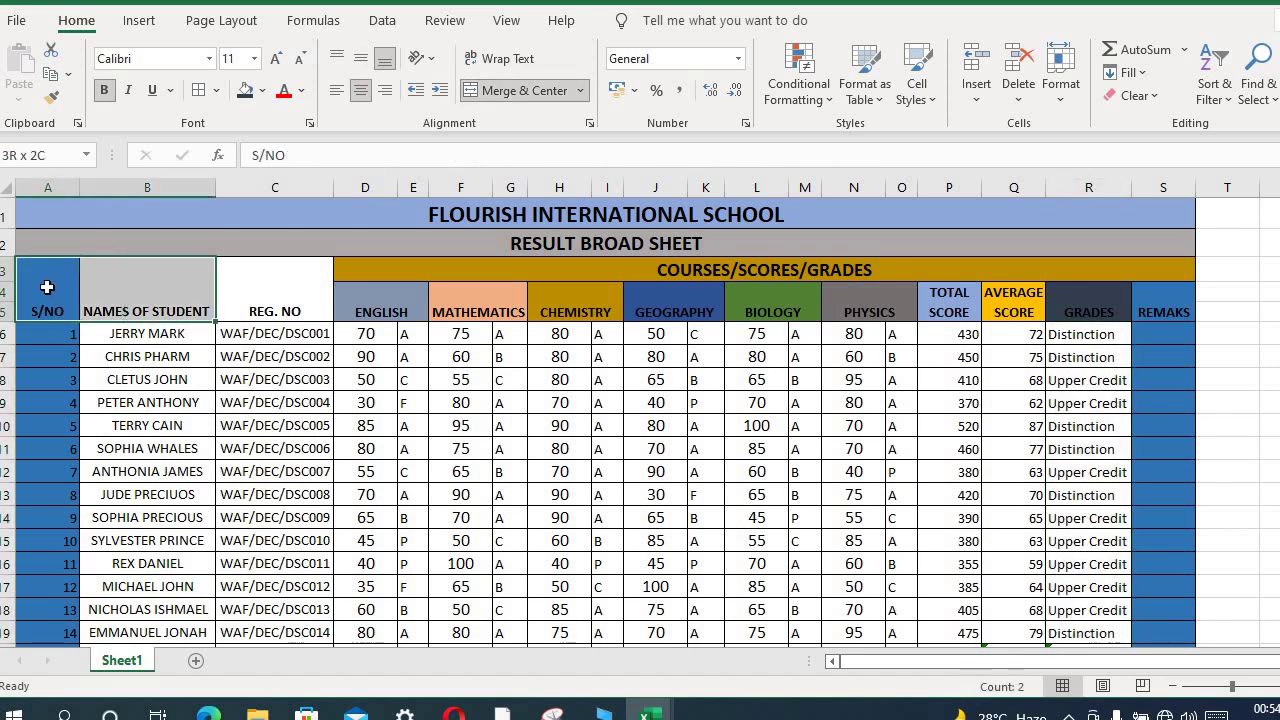
key(shift+Right)
key(shift+Right)
key(shift+Right)
key(shift+Right)
key(shift+Right)
key(shift+Right)
key(shift+Right)
key(shift+Right)
key(shift+Right)
key(shift+Right)
key(shift+Right)
key(shift+Right)
key(shift+Right)
key(shift+Right)
key(shift+Right)
key(shift+Right)
key(shift+Right)
key(shift+Down)
key(shift+Down)
key(shift+Down)
key(shift+Down)
key(shift+Down)
key(shift+Down)
key(shift+Down)
key(shift+Down)
key(shift+Down)
key(shift+Down)
key(shift+Down)
key(shift+Down)
key(shift+Down)
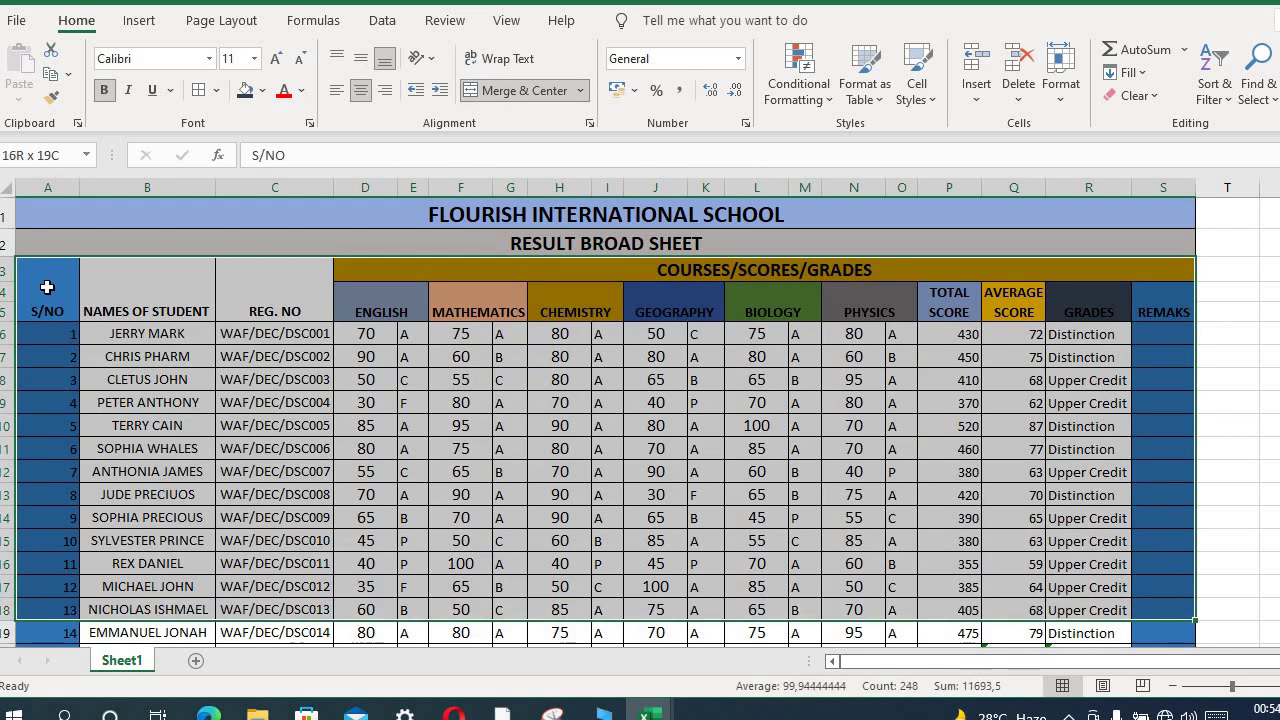
key(shift+Down)
key(alt+h)
key(a)
key(m)
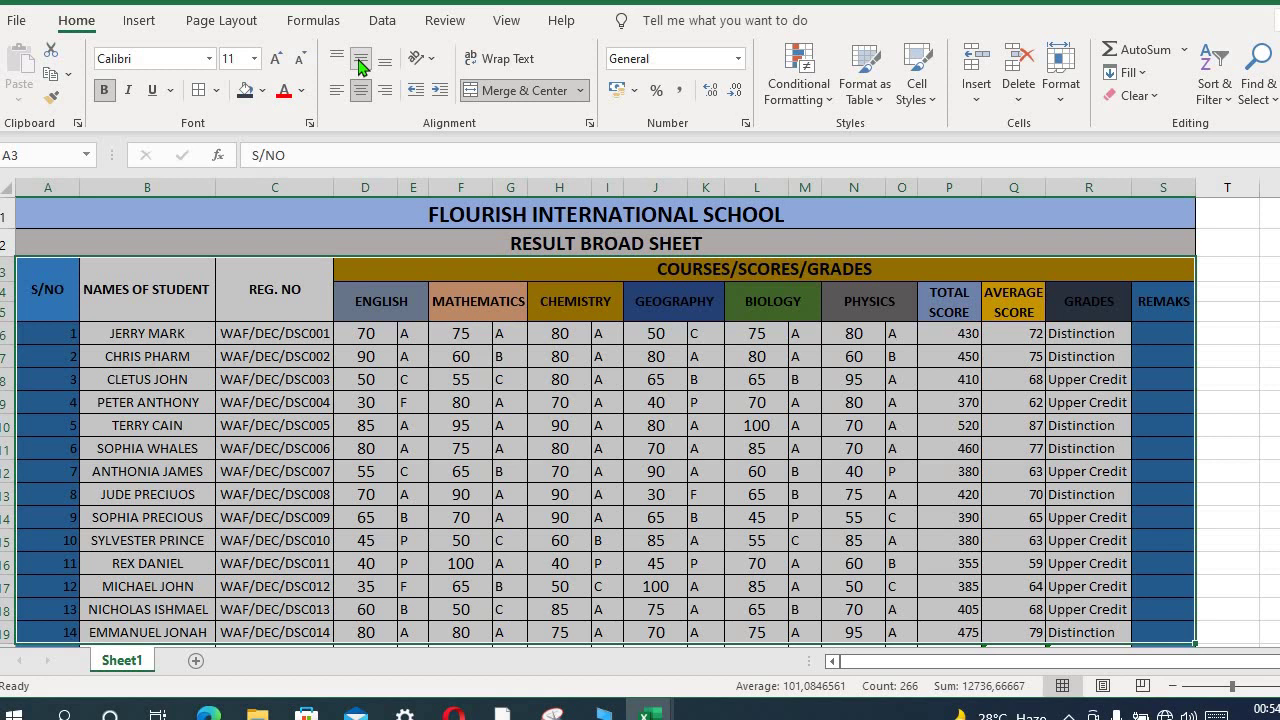
click(361, 91)
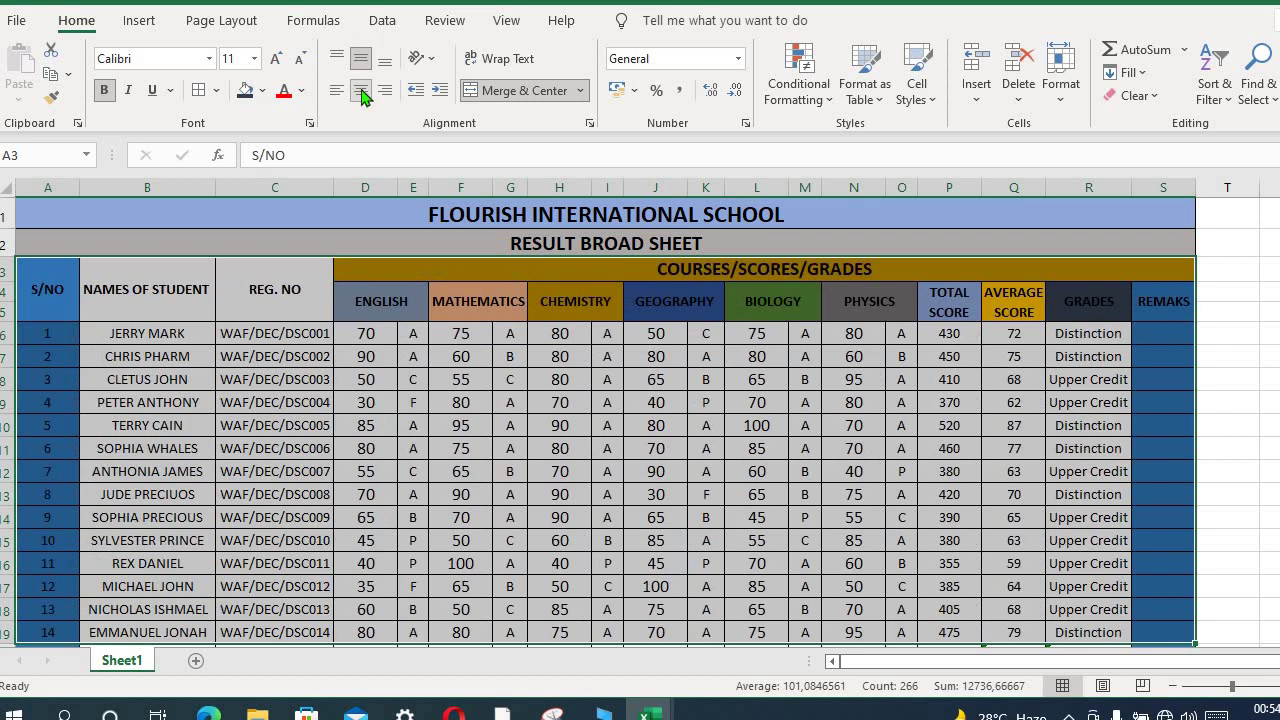
click(375, 240)
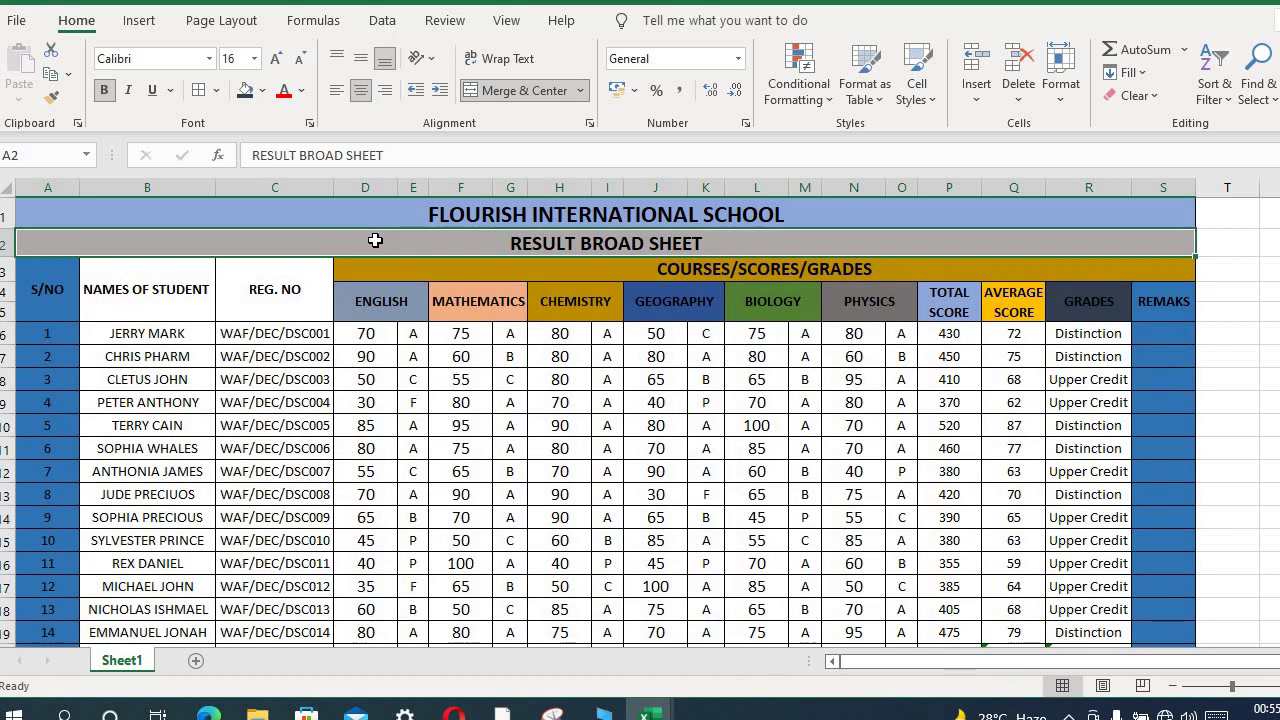